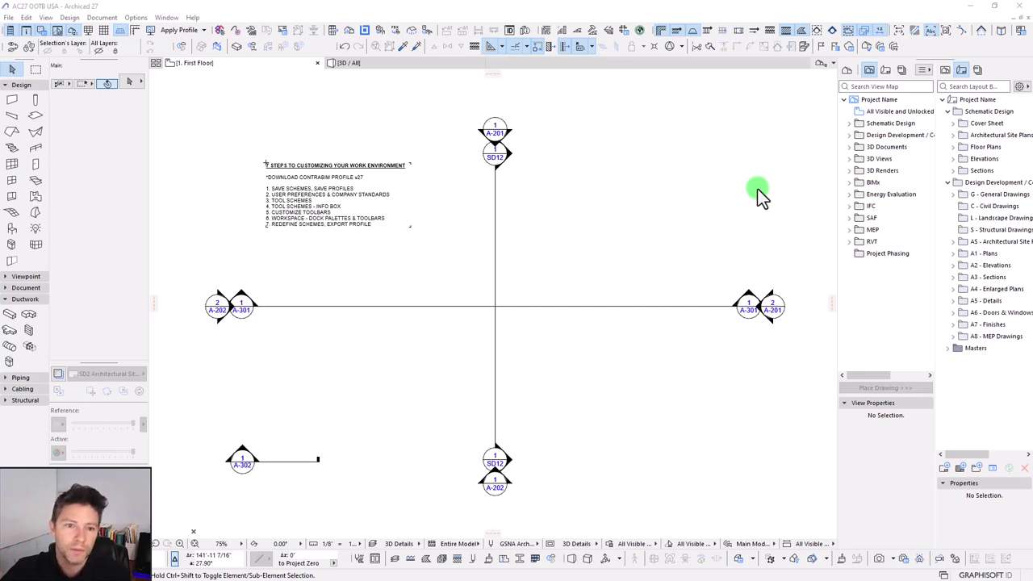
Zoom in and centre the seven-step customization notes under '*DOWNLOAD CONTRABIM PROFILE v27'
scroll(323, 206, up, 4)
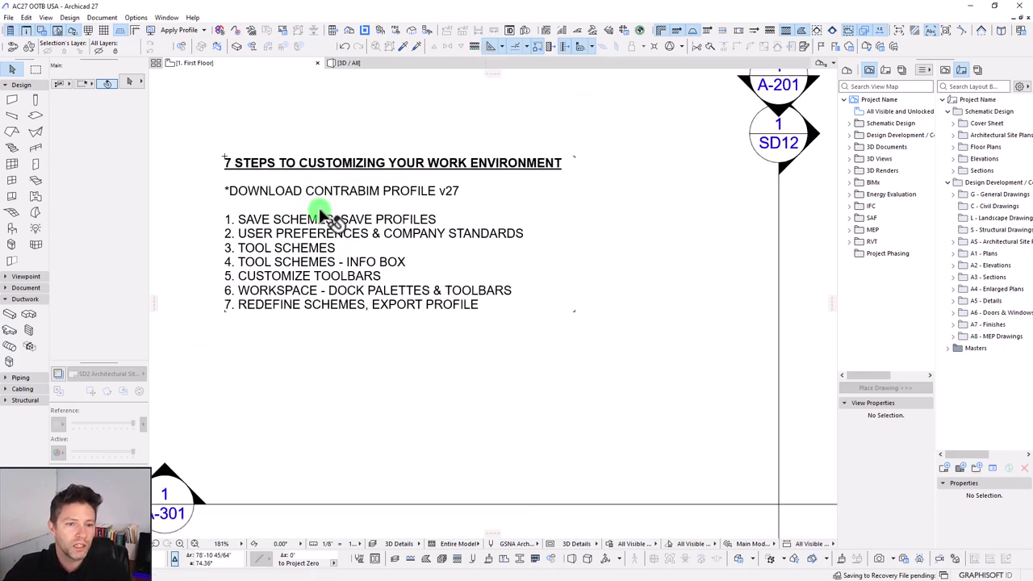
middle_drag(323, 218, 396, 316)
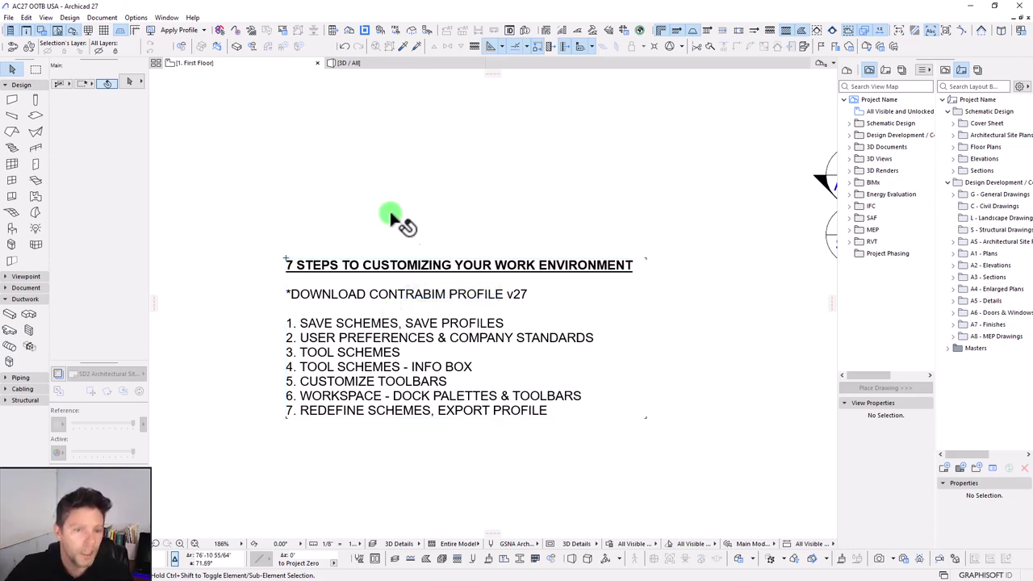
Open the Work Environment dialog from the Options menu
click(139, 20)
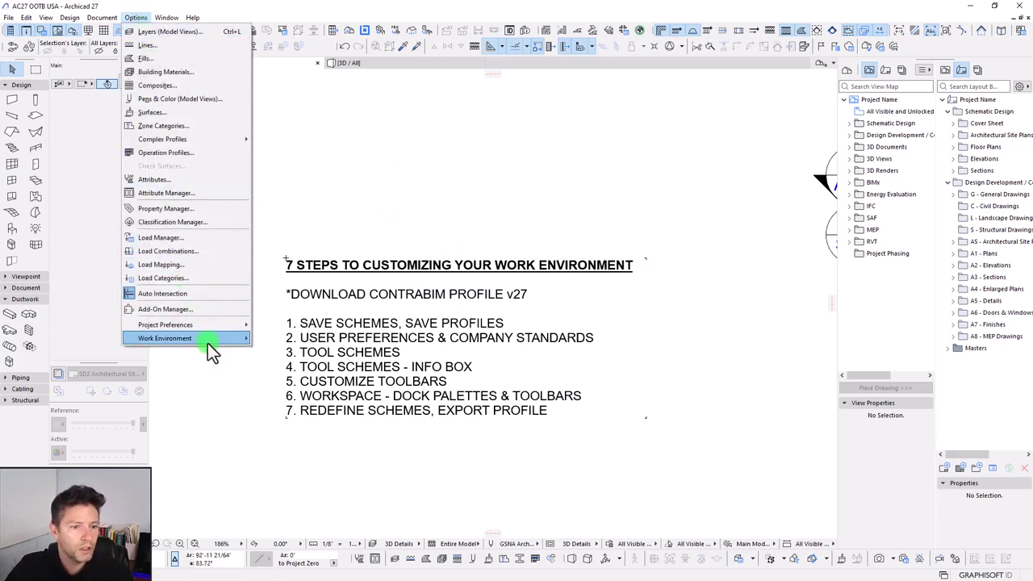
mouse_move(208, 343)
click(301, 59)
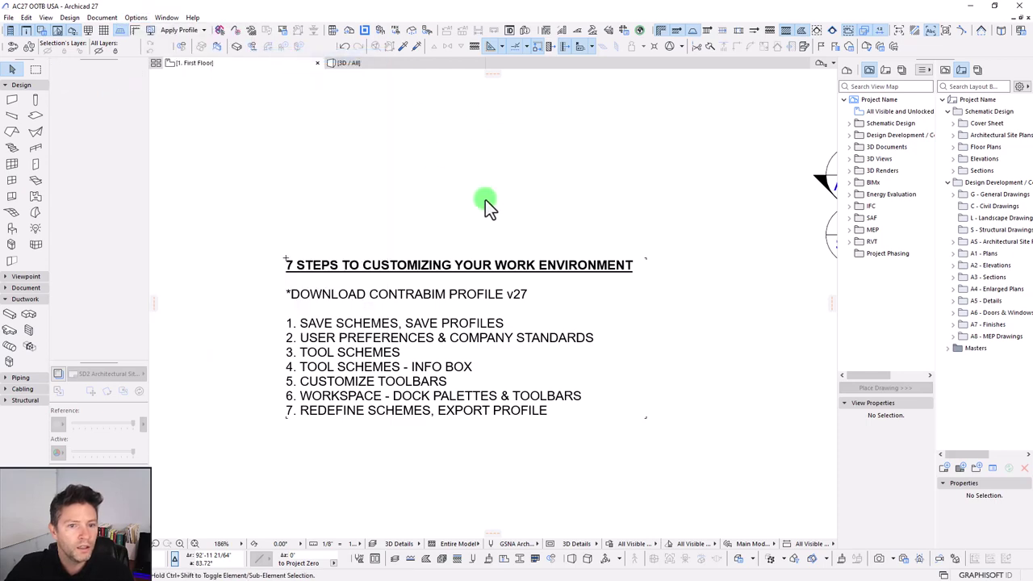
drag(451, 97, 478, 95)
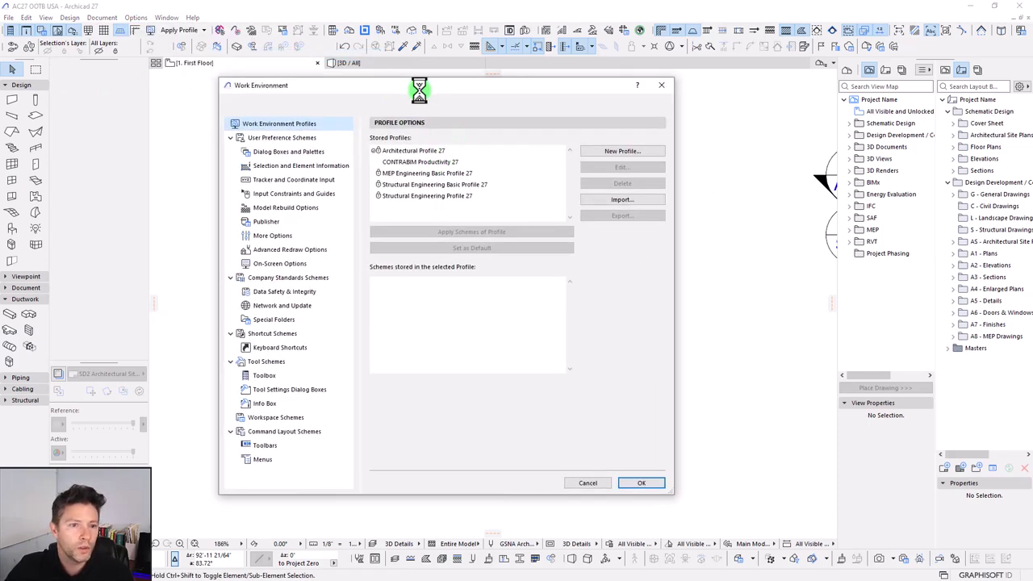
Collapse the User Preference, Company Standards, Shortcut, Tool and Command Layout scheme groups
click(237, 135)
click(237, 149)
click(236, 162)
click(236, 176)
click(237, 206)
Review the stored schemes of each group, from User Preferences through Command Layout
click(270, 135)
click(277, 152)
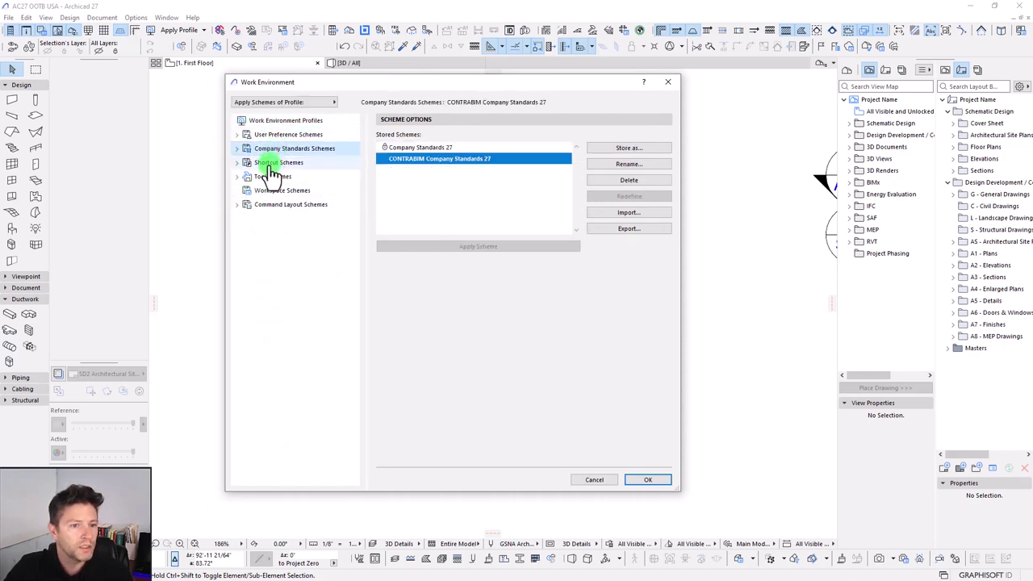
click(271, 164)
click(272, 176)
click(274, 194)
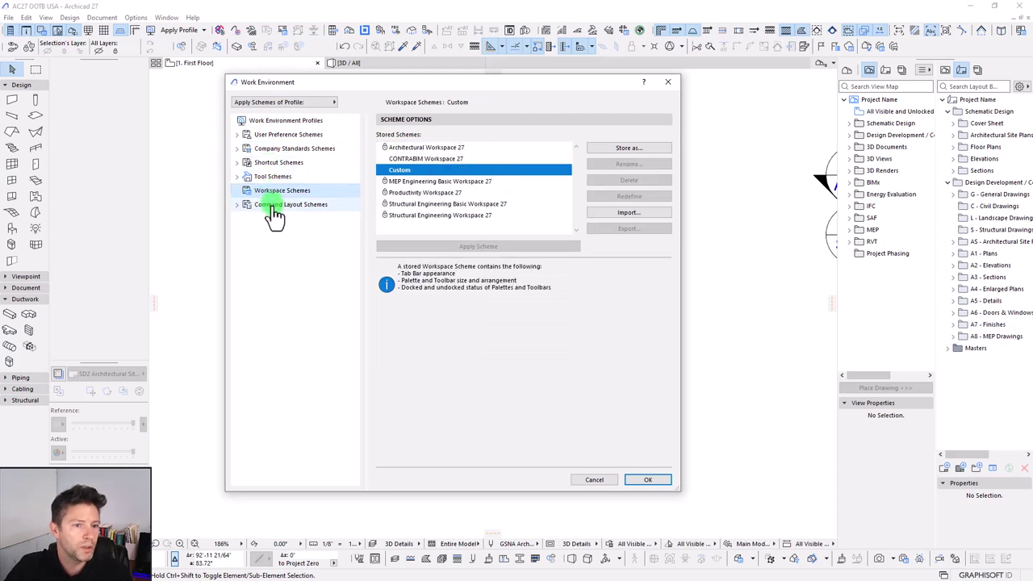
click(275, 207)
Go through each scheme group's stored schemes again, ending on Work Environment Profiles
click(276, 135)
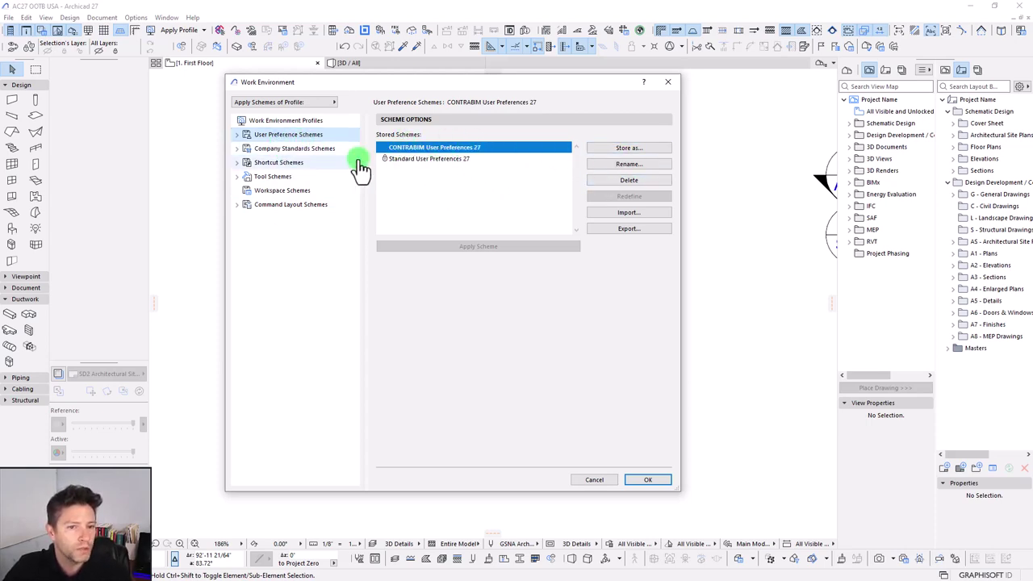
click(290, 149)
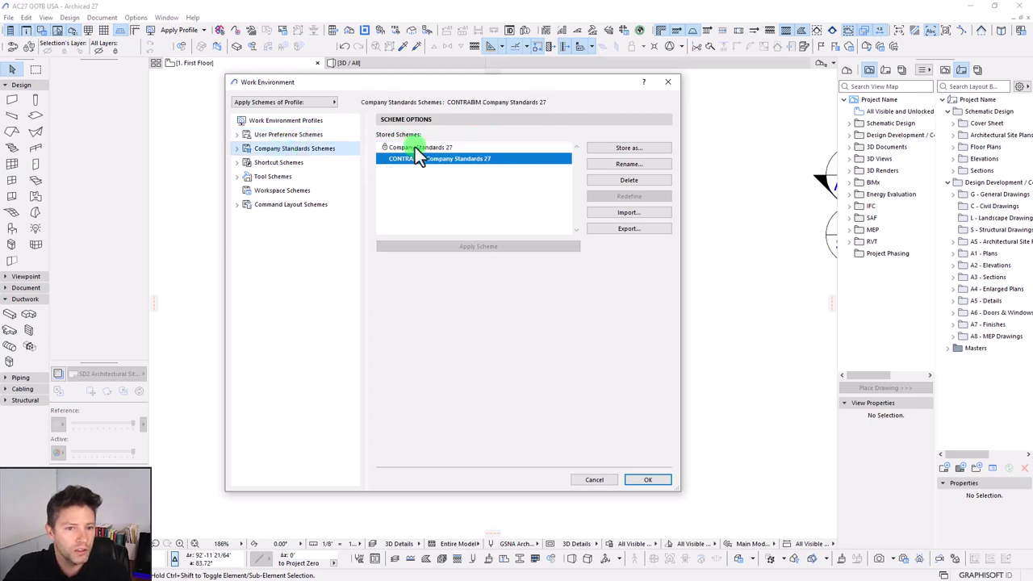
click(279, 162)
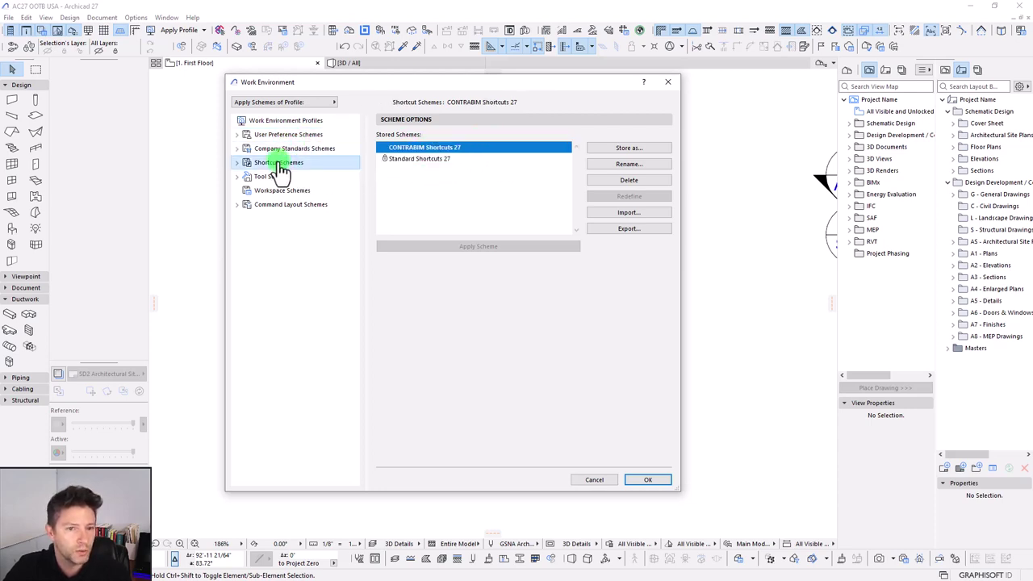
click(271, 176)
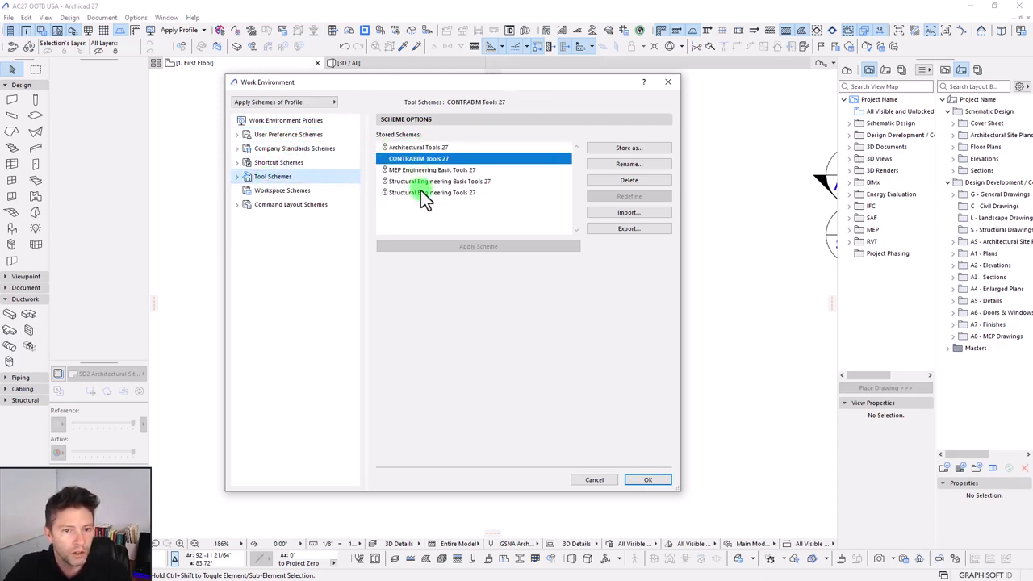
click(281, 191)
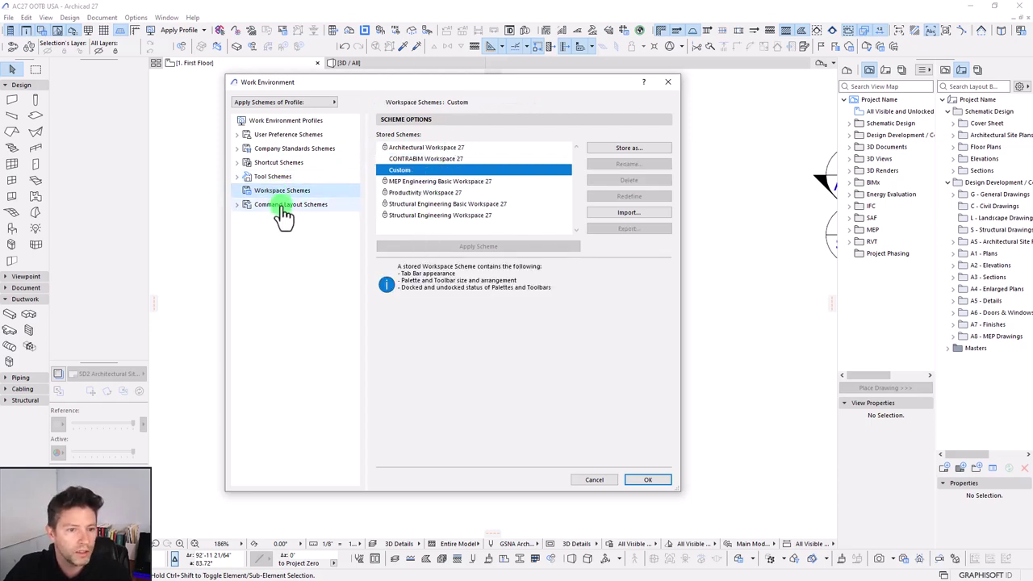
click(279, 205)
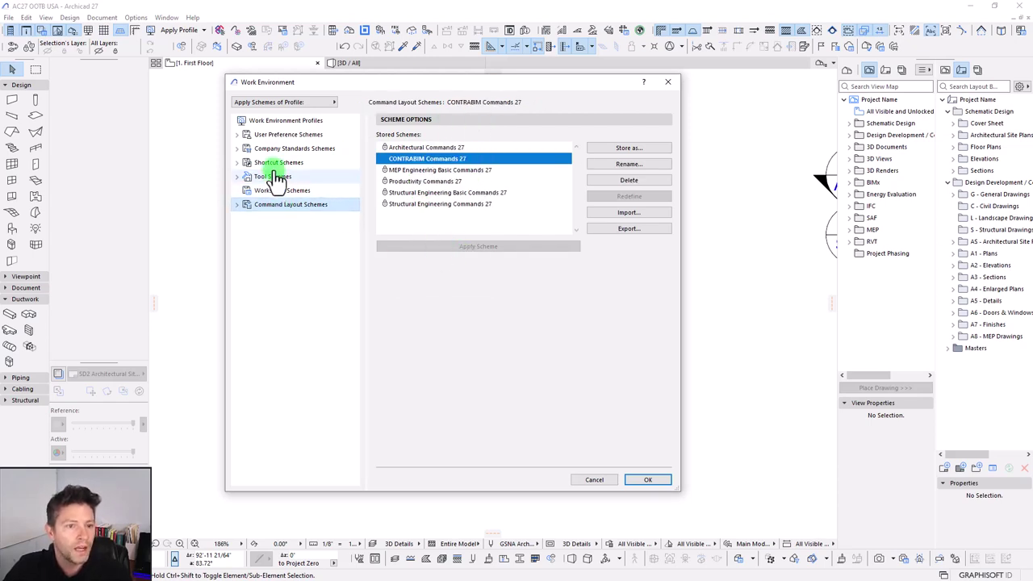
click(274, 122)
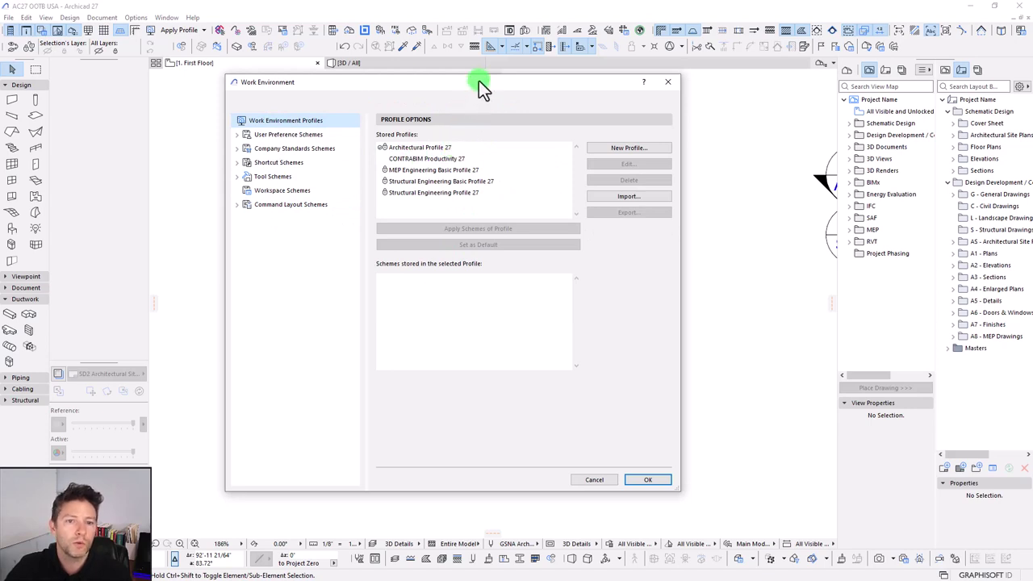
drag(479, 81, 486, 92)
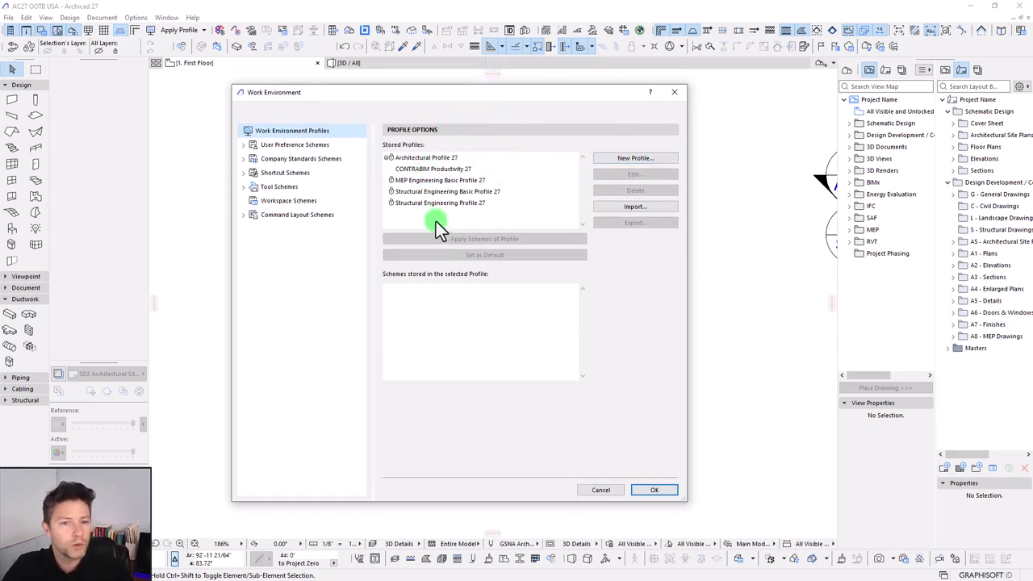
Create a new work environment profile named CONTRABIM Presentation 27
click(626, 160)
text(CONTRABIM Presetntation 27)
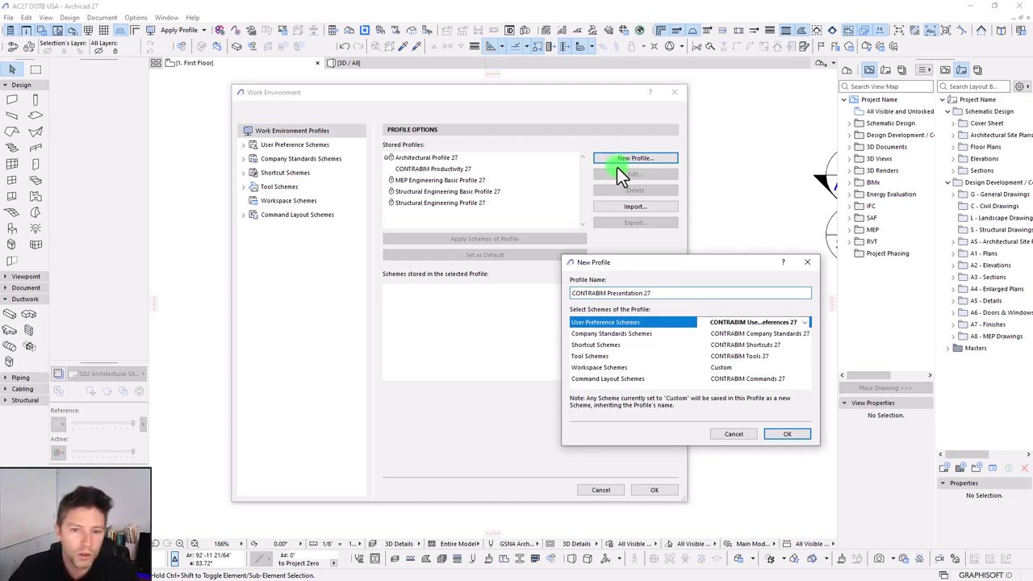
drag(648, 261, 513, 260)
click(604, 435)
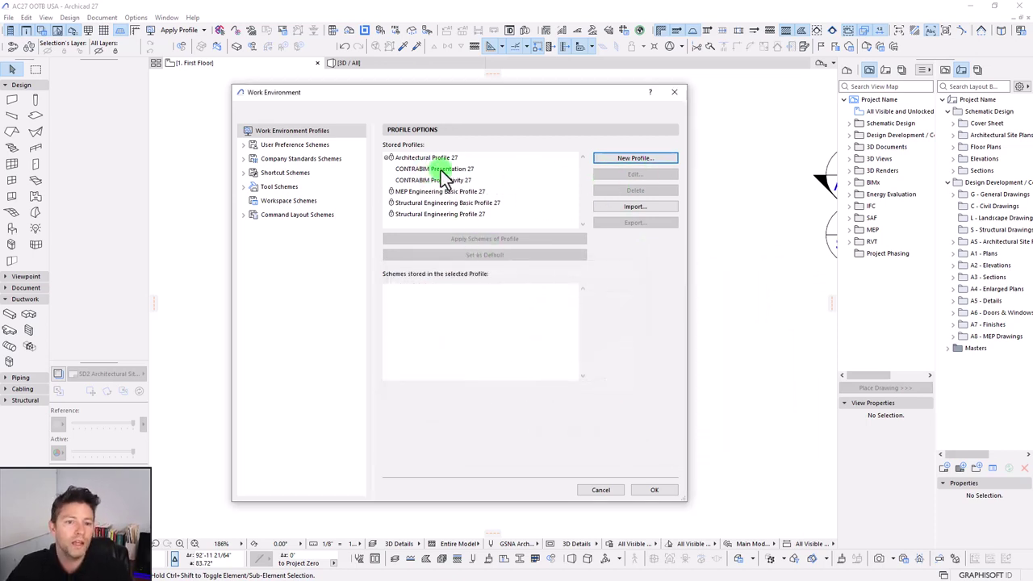
Select CONTRABIM Presentation 27 and confirm its name and CONTRABIM schemes in the Edit dialog
click(441, 169)
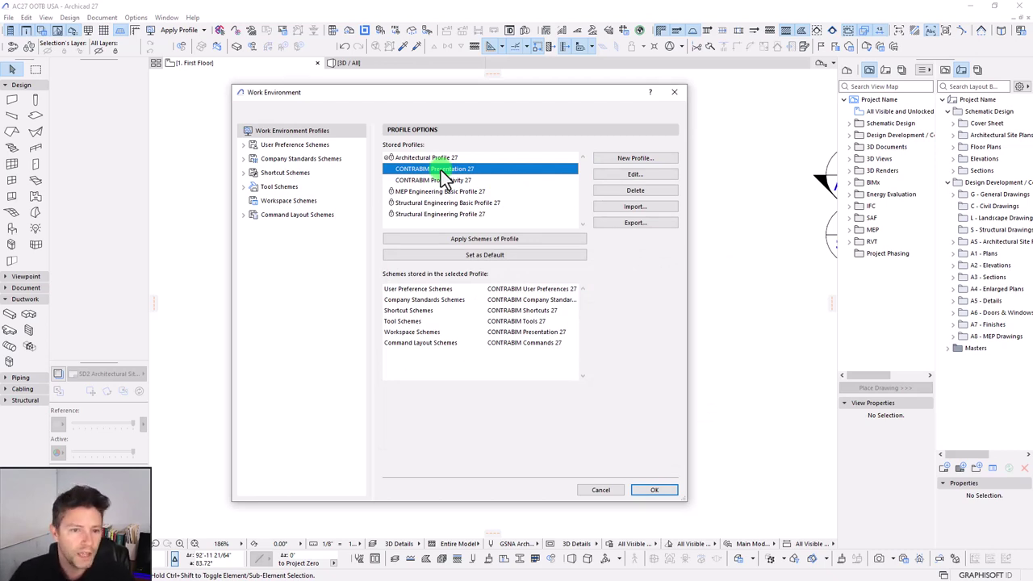
drag(445, 92, 454, 96)
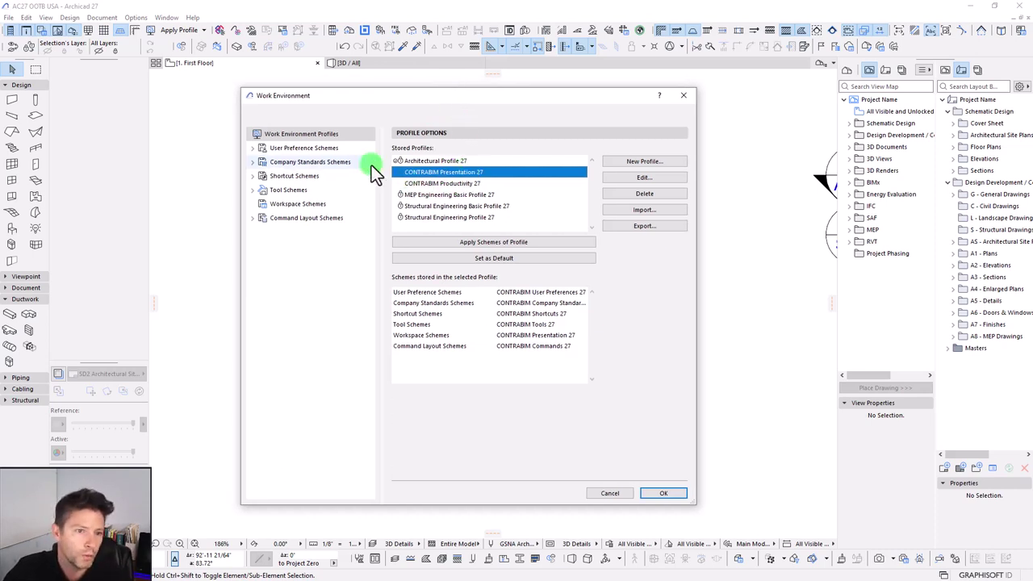
click(315, 149)
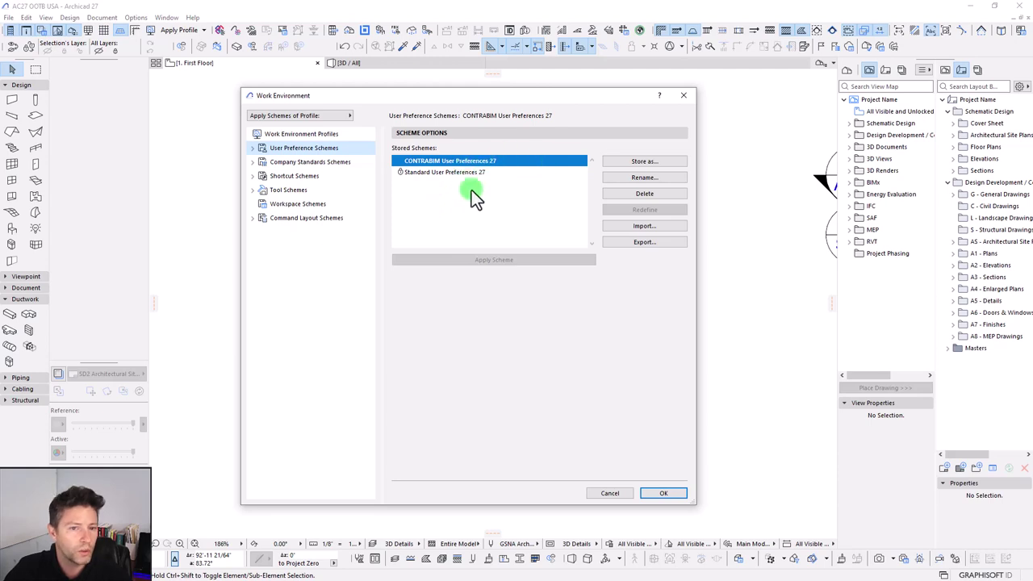
click(299, 134)
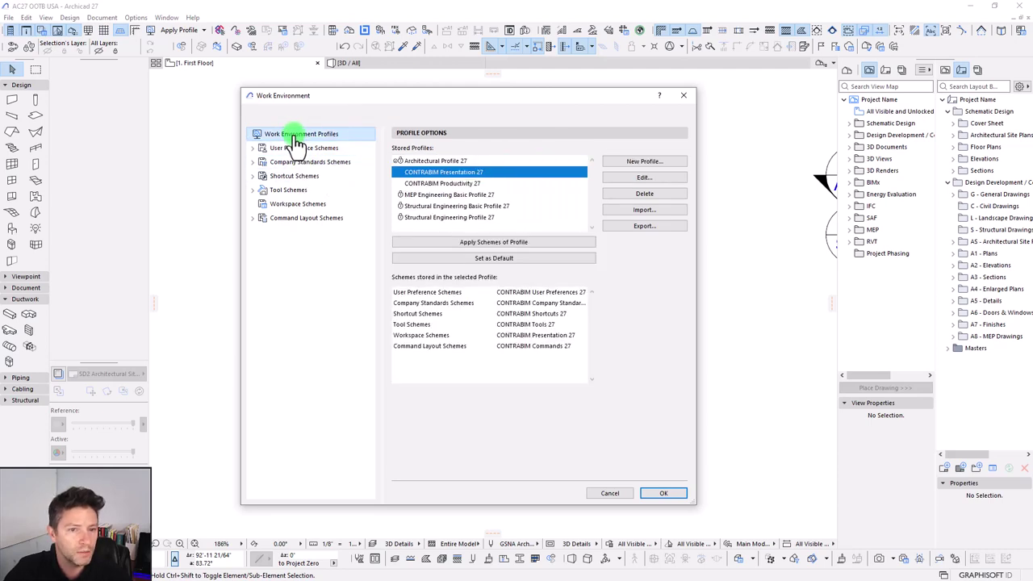
click(623, 179)
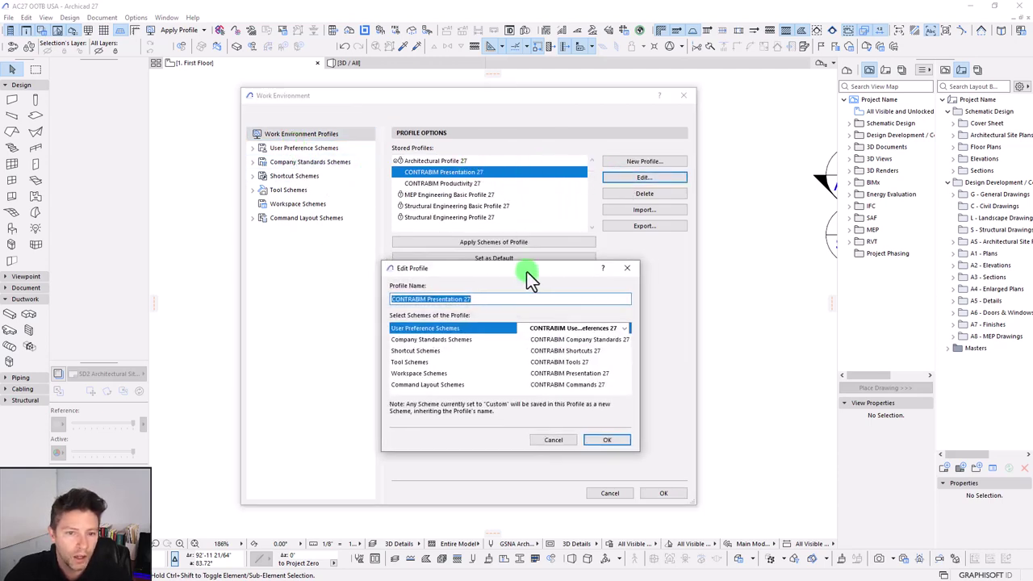
drag(511, 277, 499, 284)
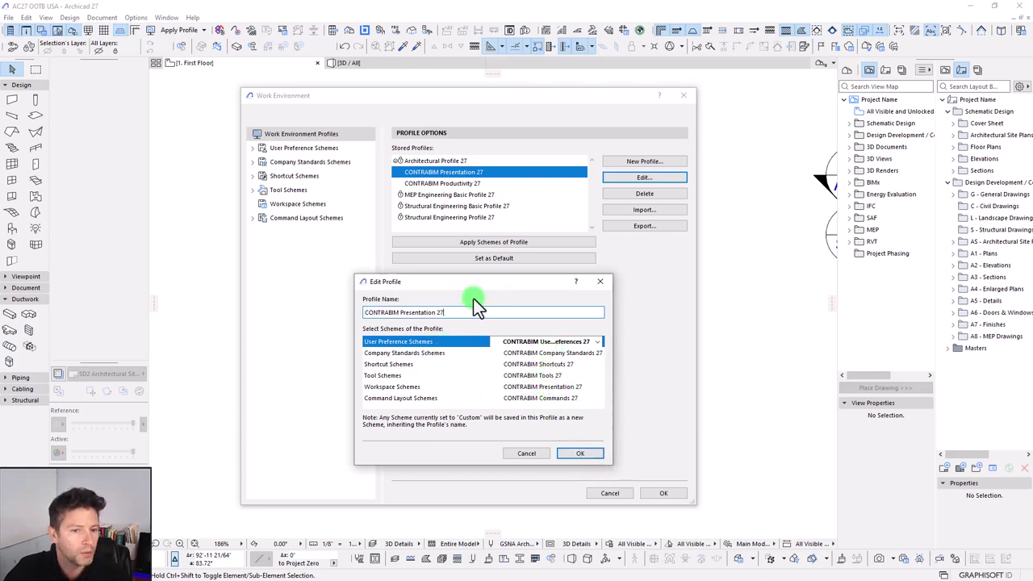
drag(476, 286, 490, 293)
click(589, 460)
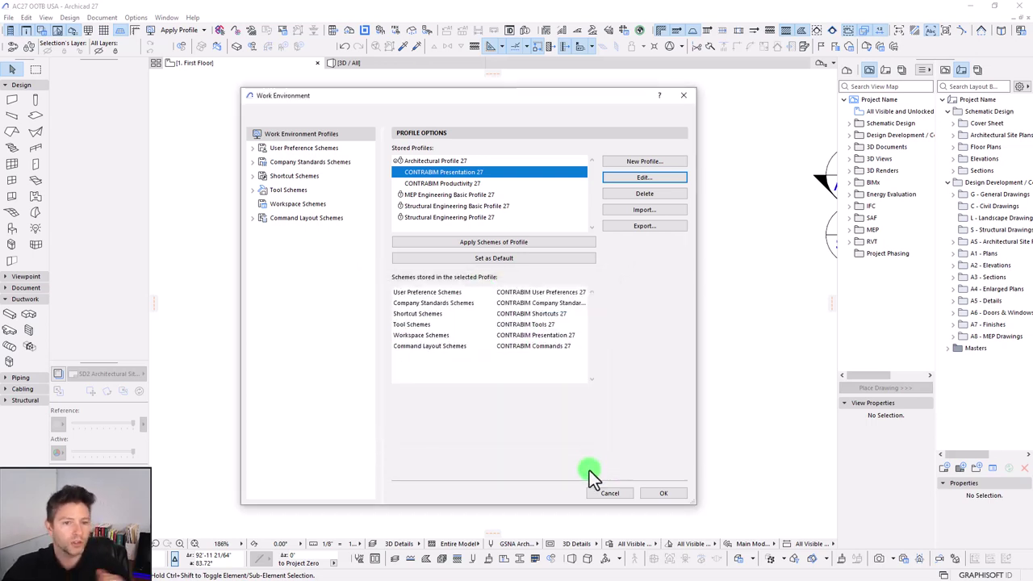
Expand the User Preference schemes and open Dialog Boxes and Palettes, toggling locked-layer hiding in pop-up palettes
click(297, 153)
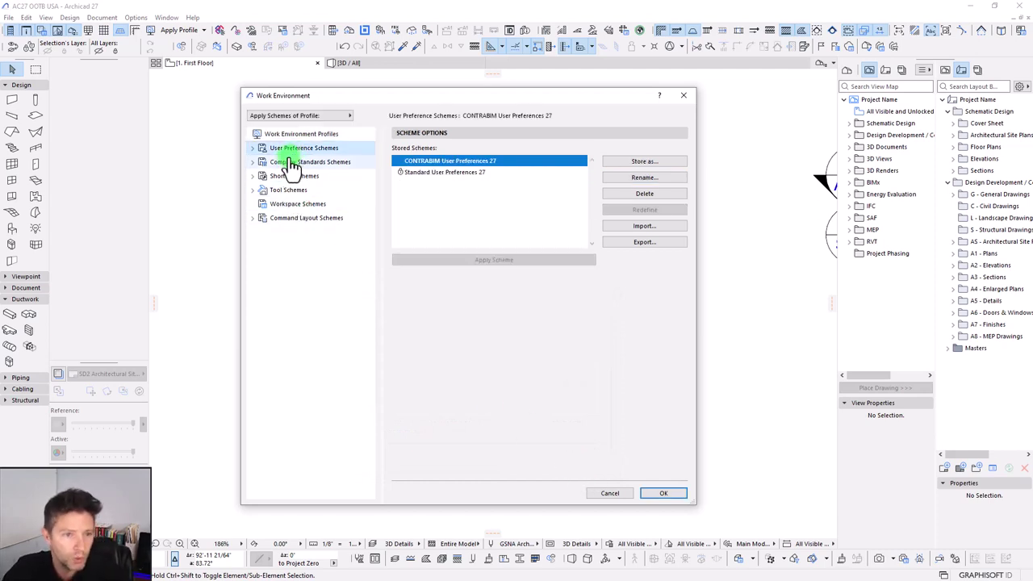
click(289, 164)
click(274, 150)
click(253, 152)
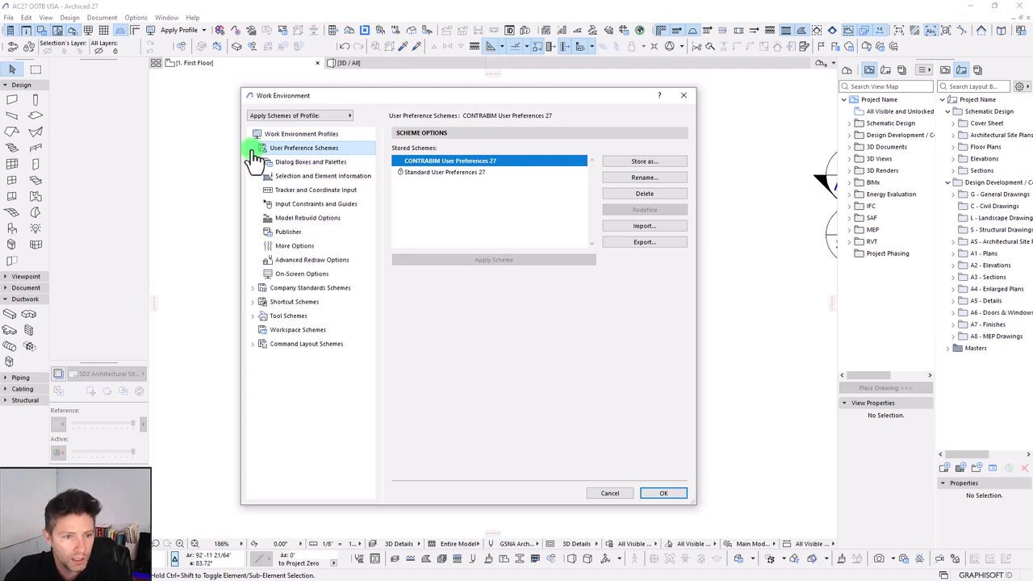
drag(412, 103, 417, 109)
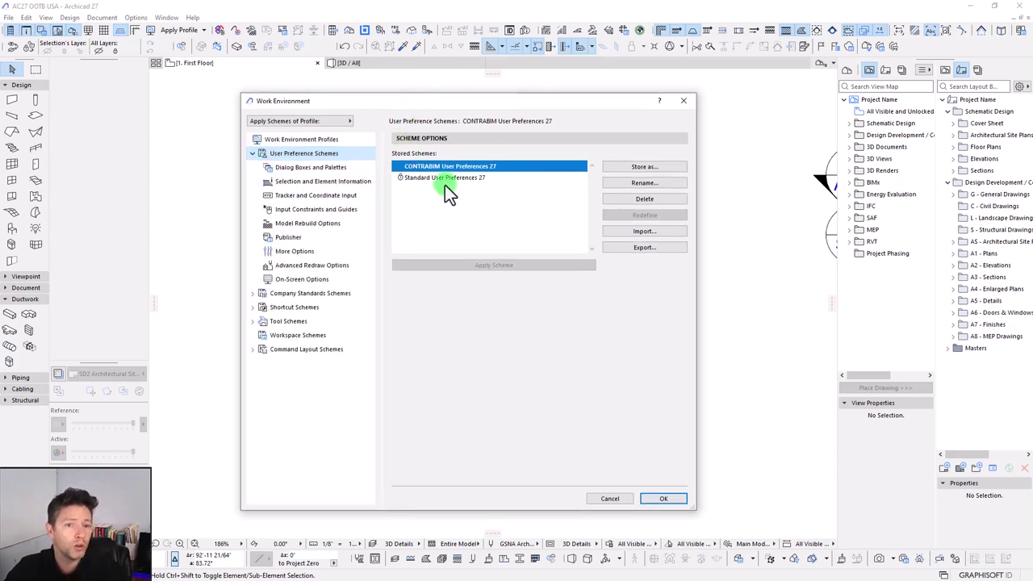
click(326, 170)
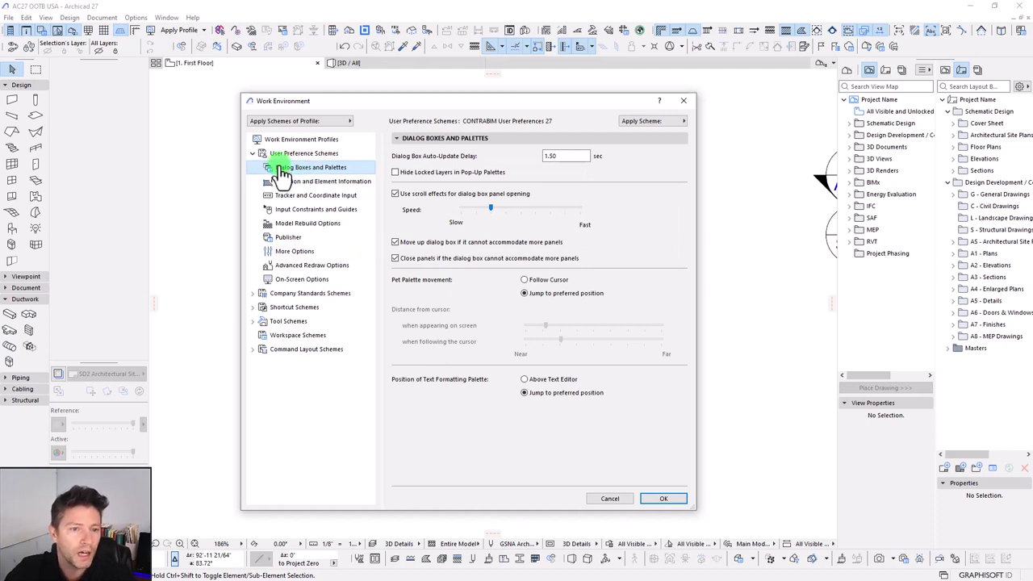
click(396, 173)
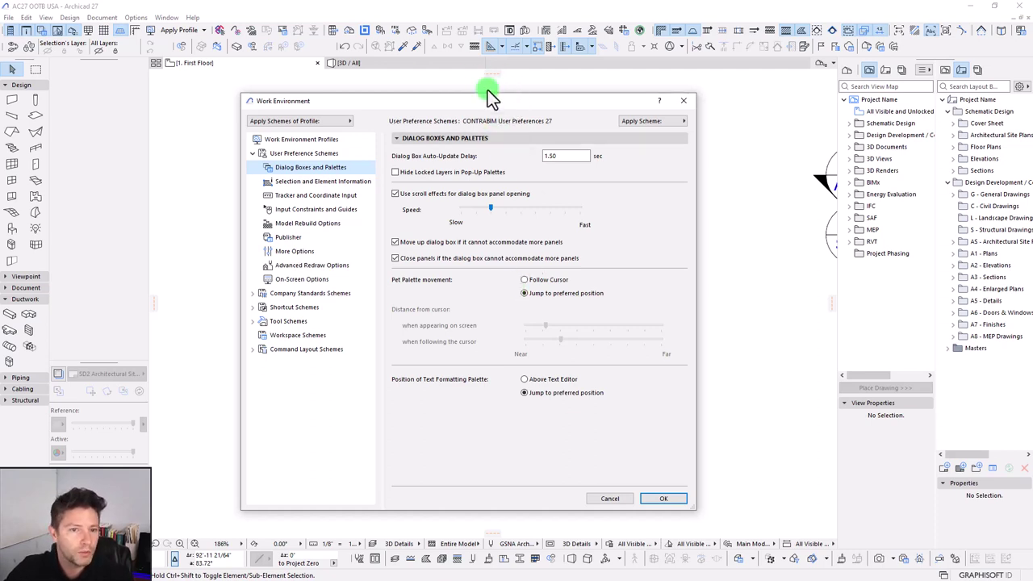
Step through the preference pages from Selection and Element Information to More Options
drag(464, 104, 479, 99)
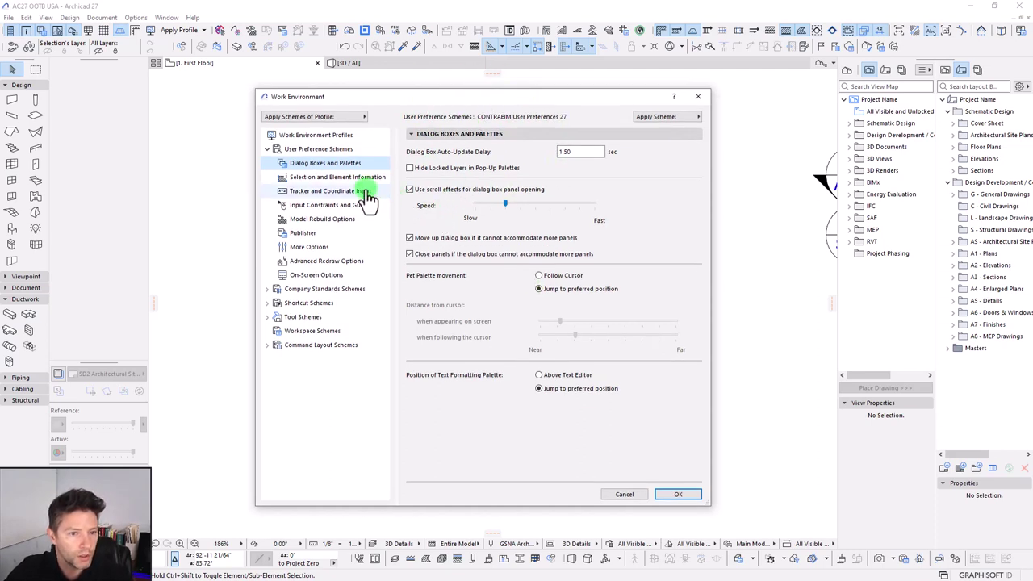
click(333, 179)
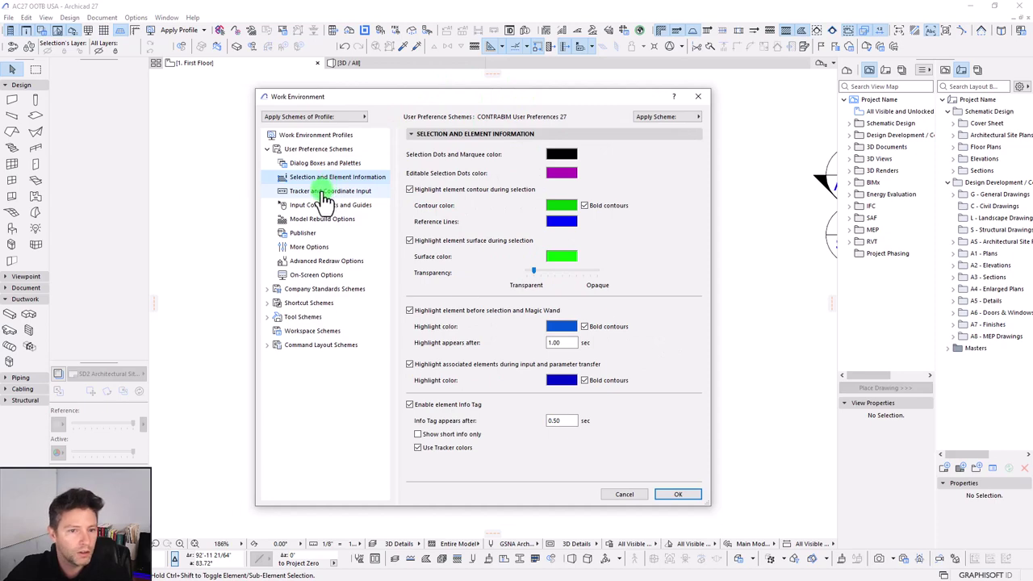
click(323, 193)
click(327, 207)
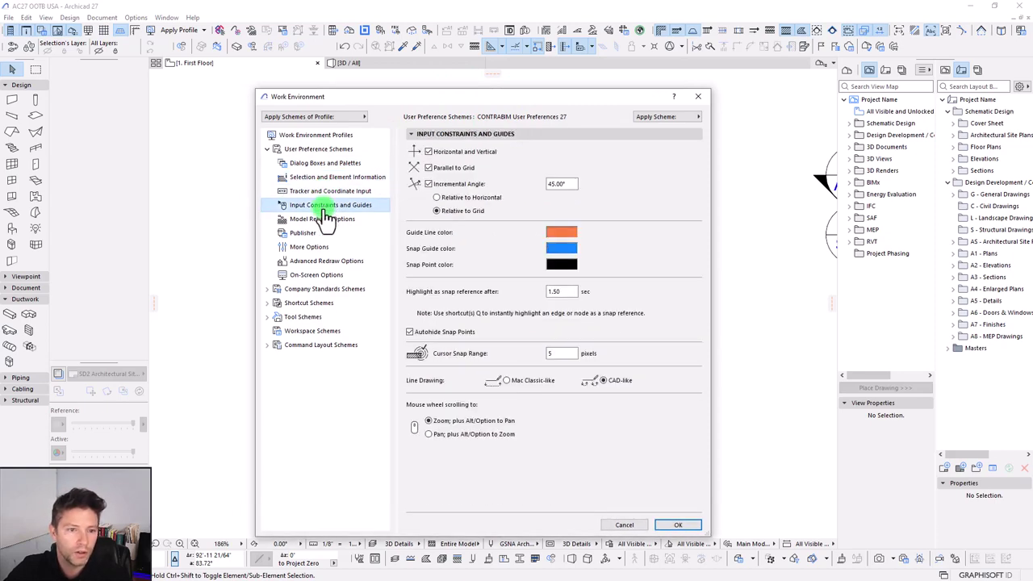
click(326, 219)
click(314, 232)
click(318, 247)
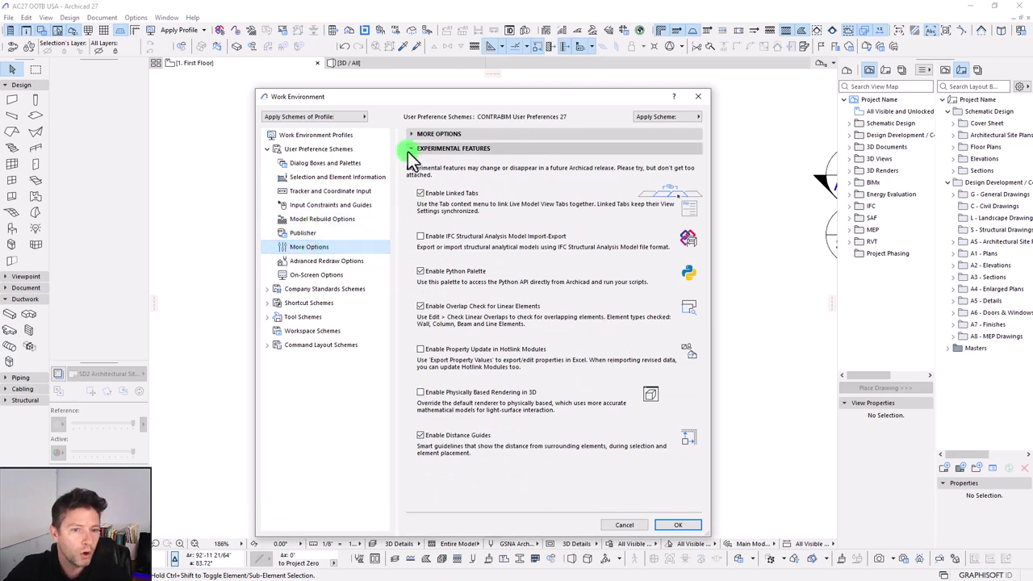
drag(543, 95, 545, 89)
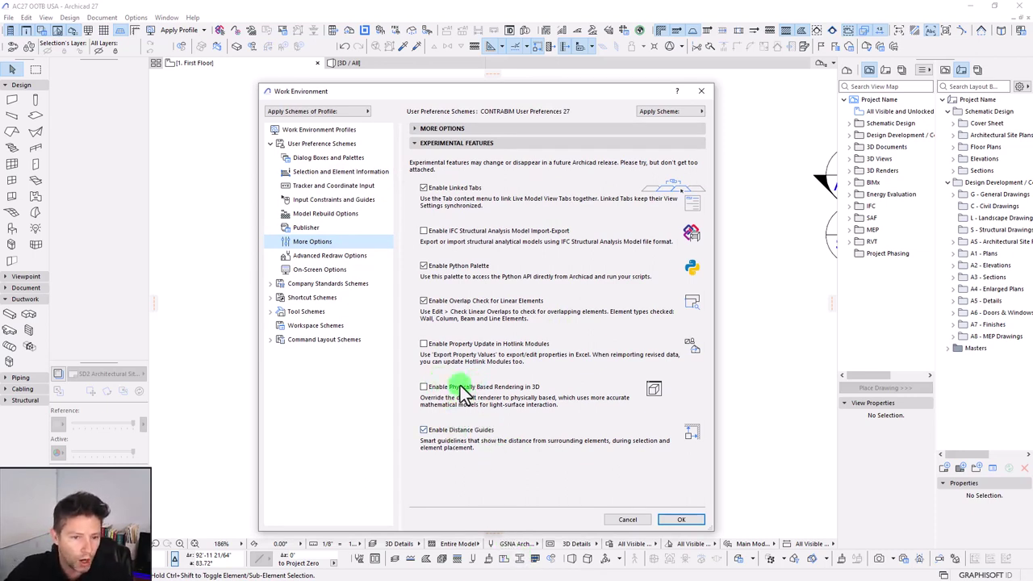
Leave Enable Physically Based Rendering in 3D off and expand the More Options section
click(423, 388)
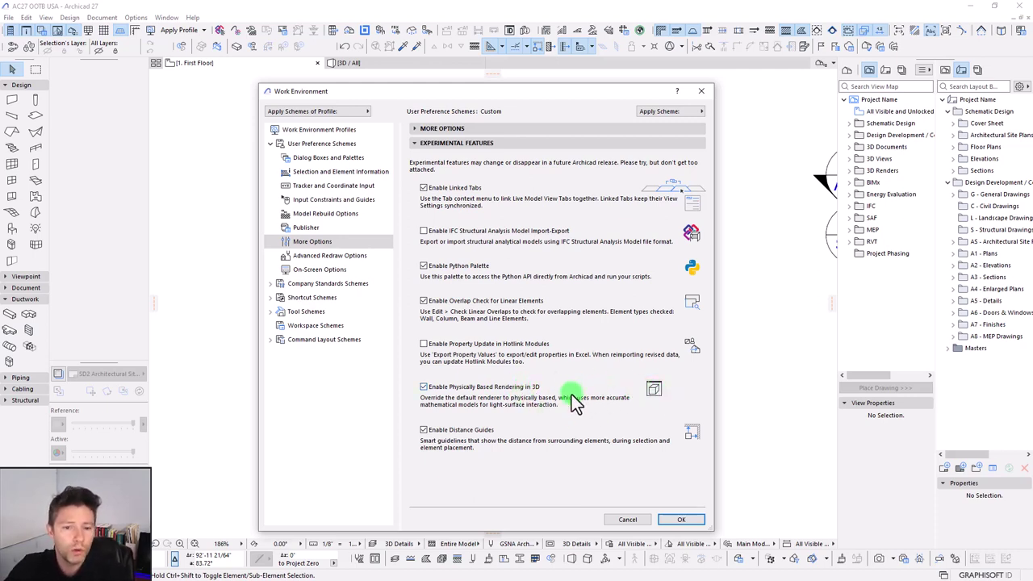
click(426, 389)
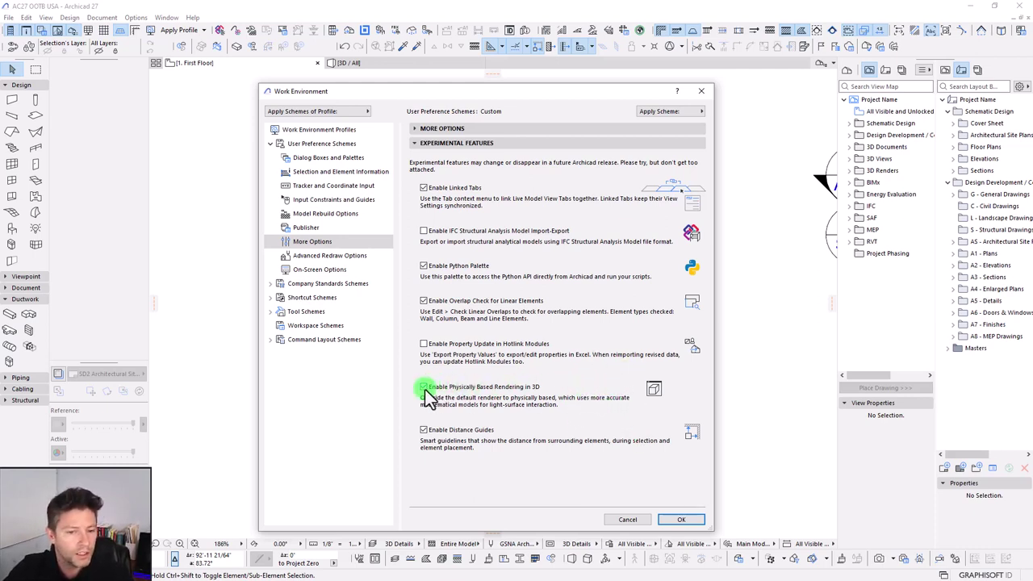
click(424, 388)
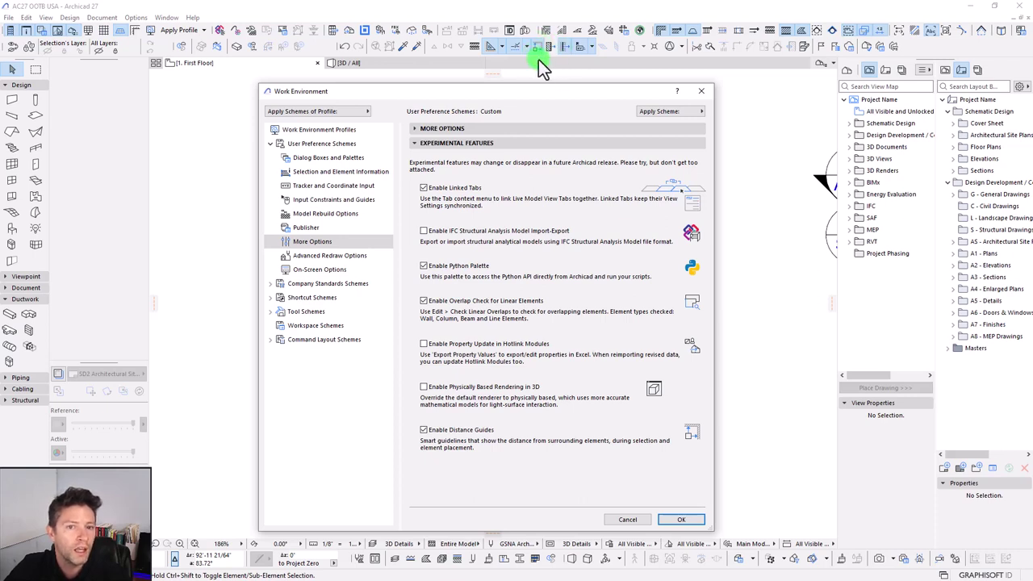
drag(504, 89, 512, 84)
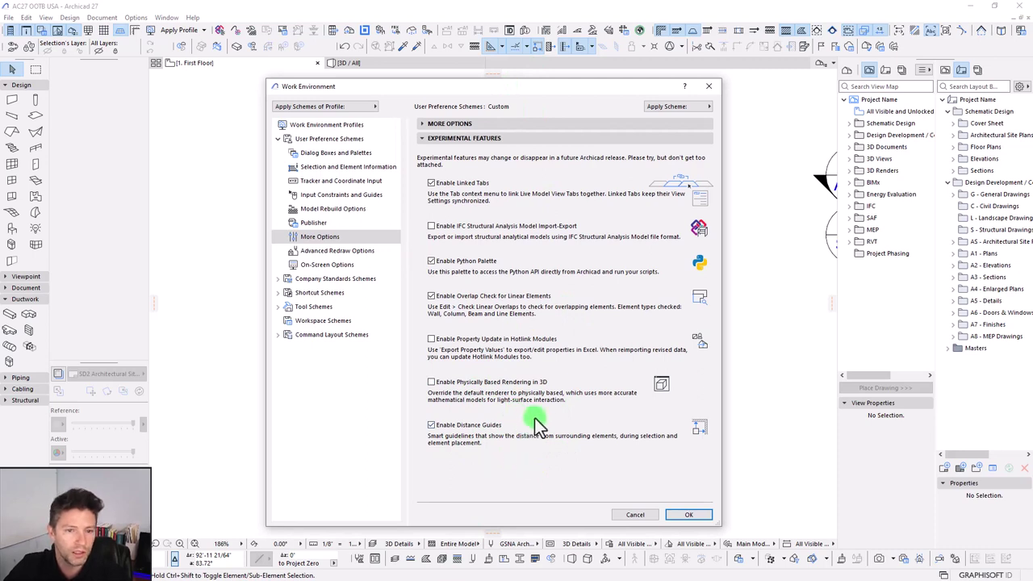
click(423, 126)
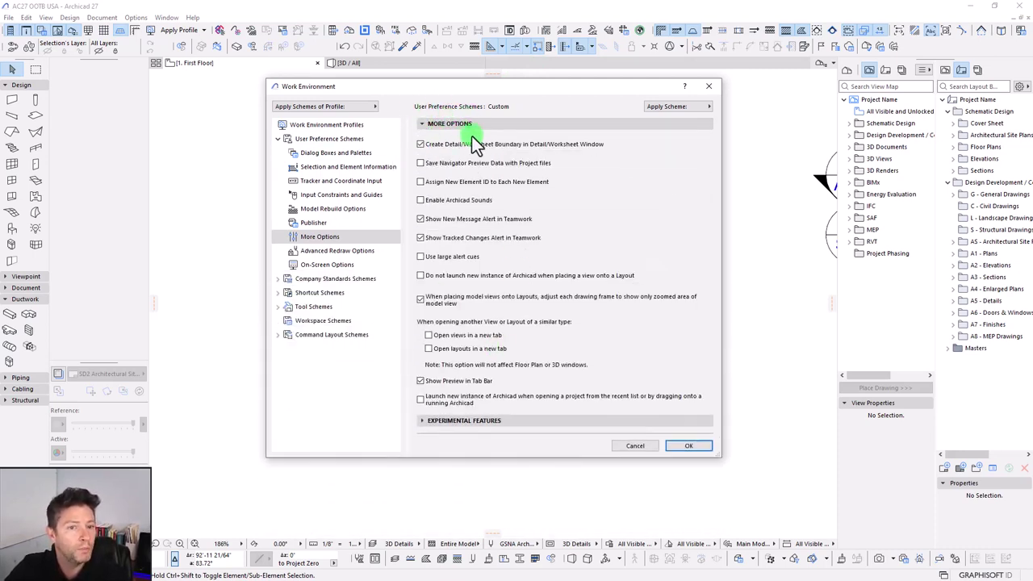
Check Create Detail/Worksheet Boundary in Detail/Worksheet Window, then view Advanced Redraw Options
click(430, 181)
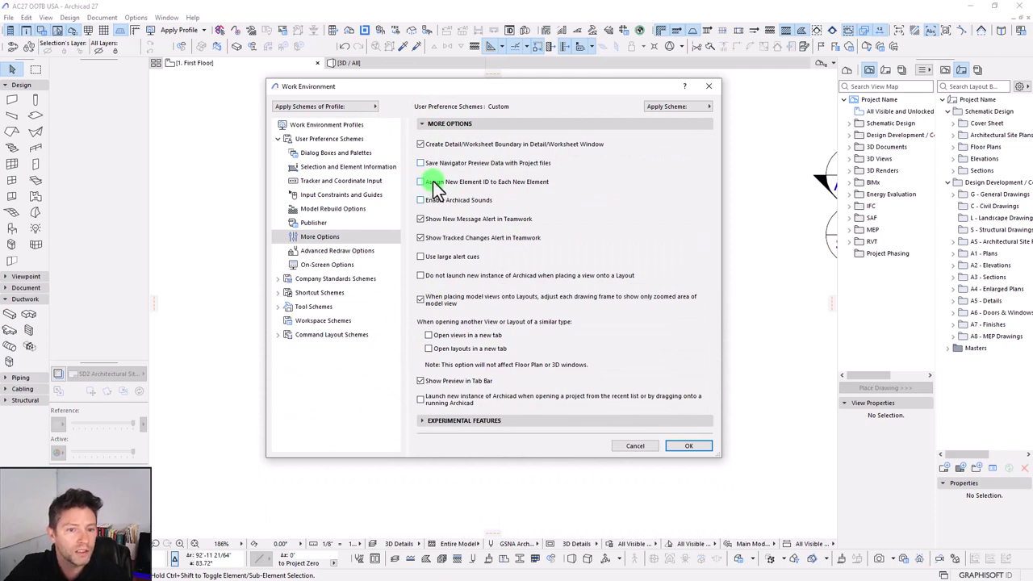
click(433, 181)
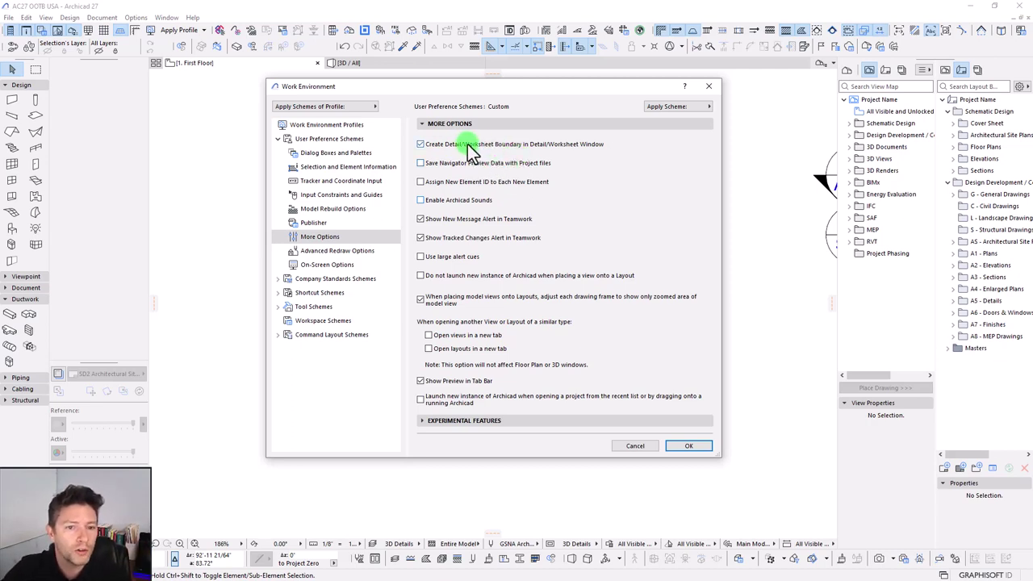
click(421, 144)
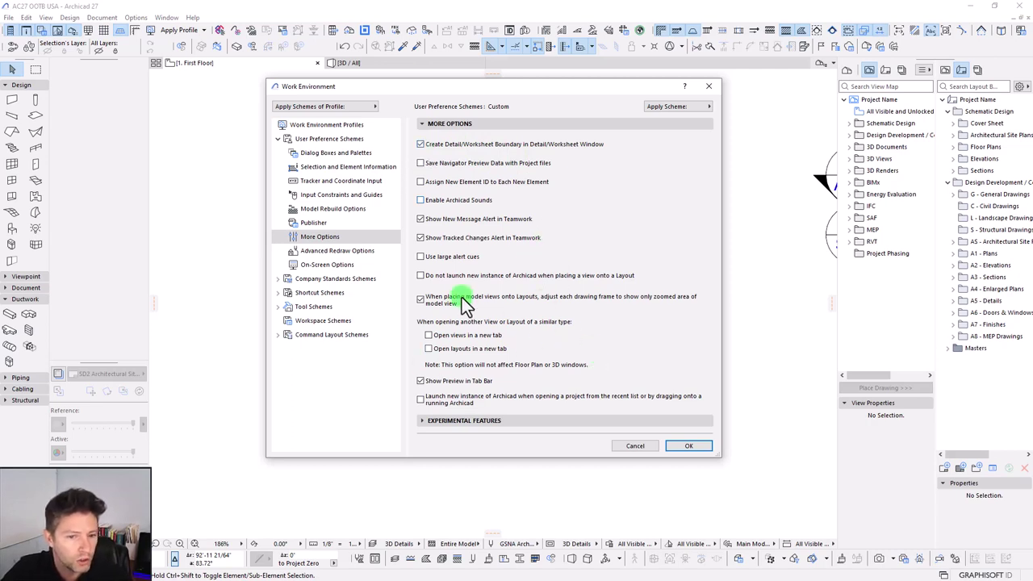
click(331, 251)
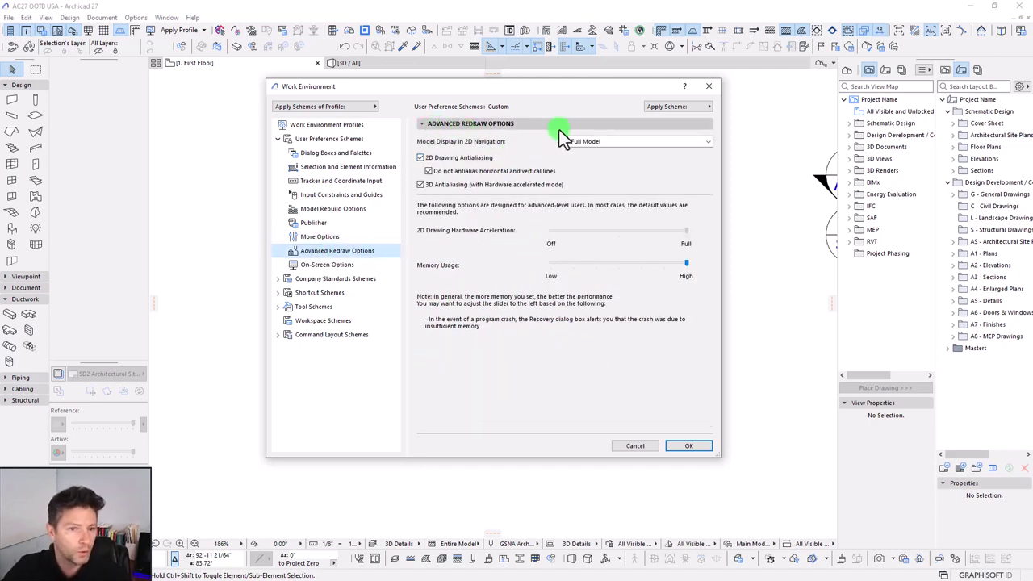
Review On-Screen Options, with uniform colours for Master items and inverted elements
click(331, 266)
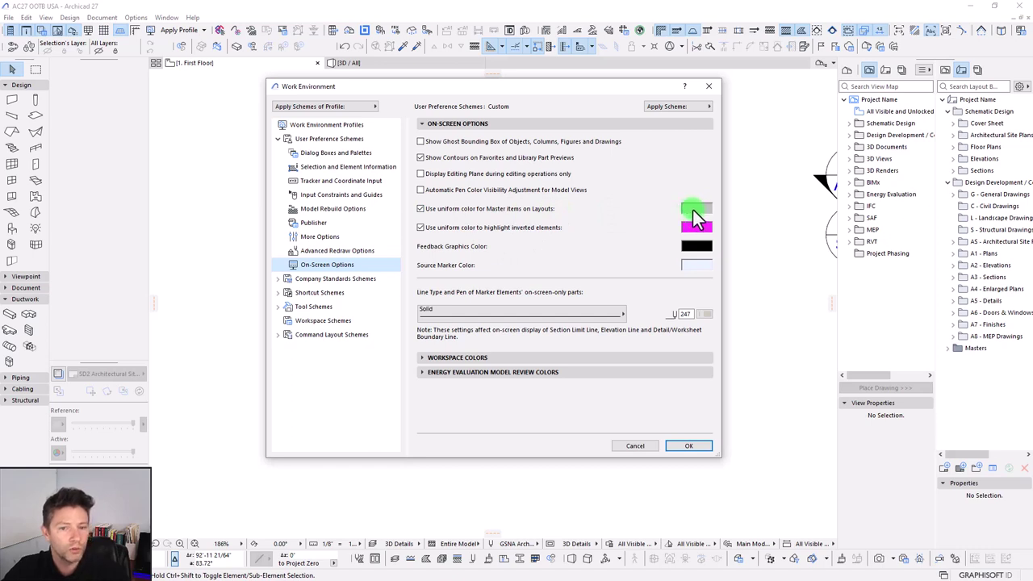
click(616, 264)
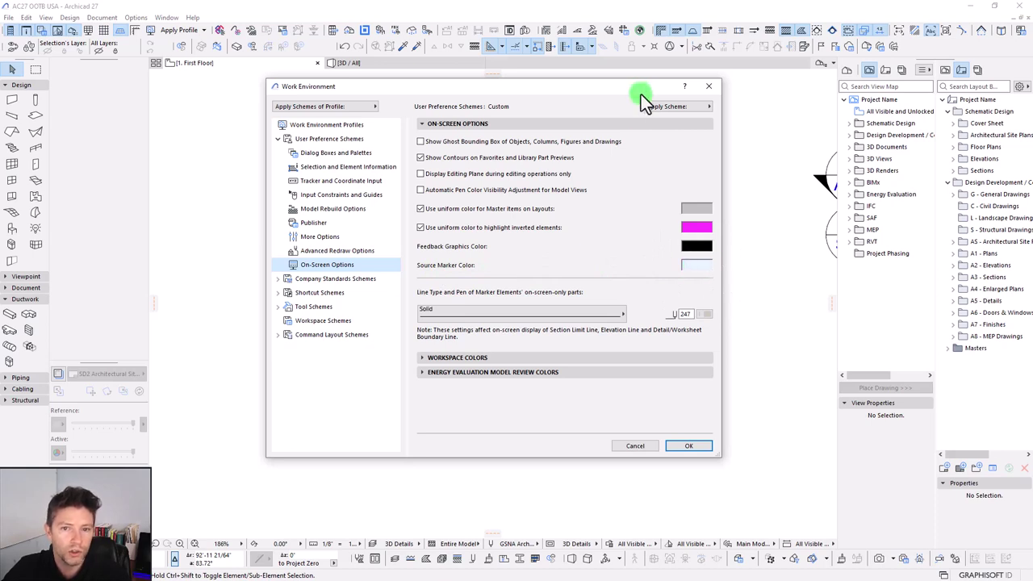
drag(641, 88, 660, 254)
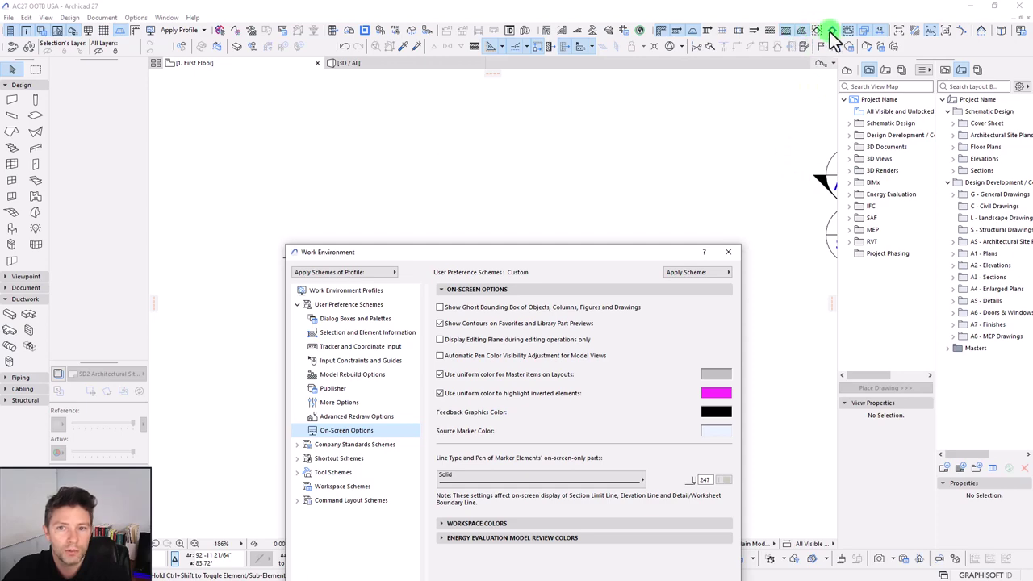
drag(642, 259, 610, 129)
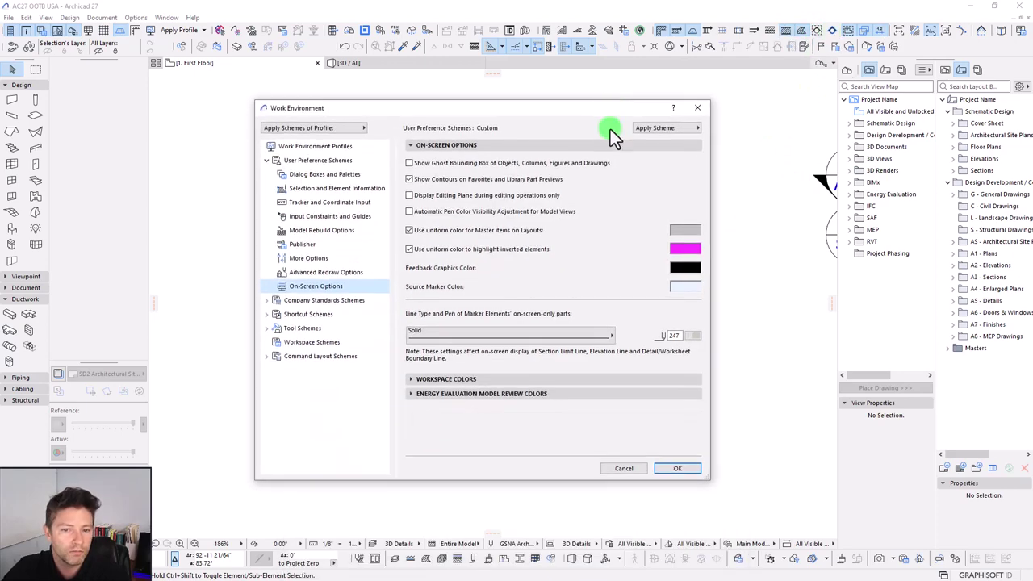
Expand Company Standards Schemes and view Data Safety & Integrity, with Undo Limit 50
click(307, 300)
click(266, 301)
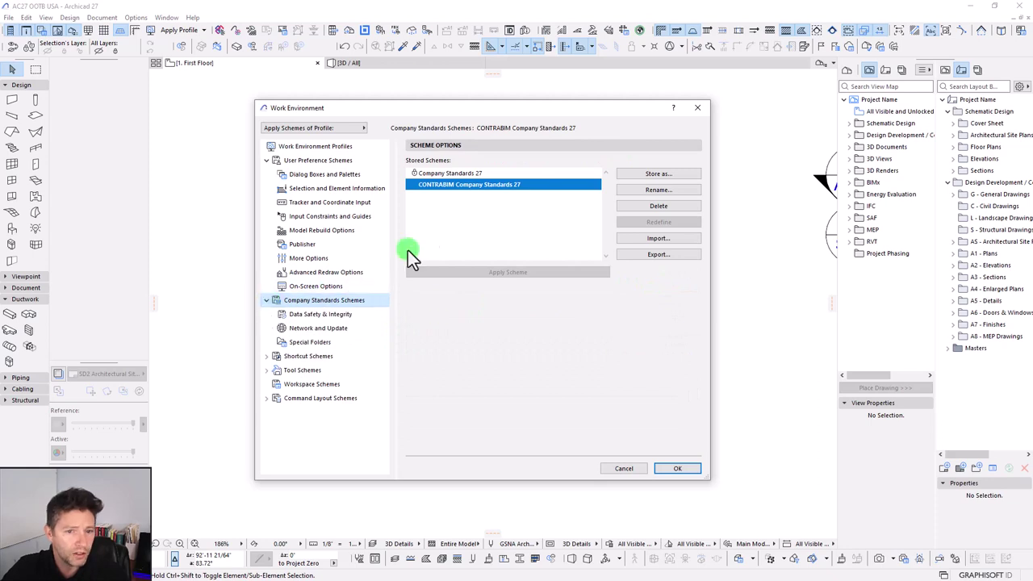
click(305, 316)
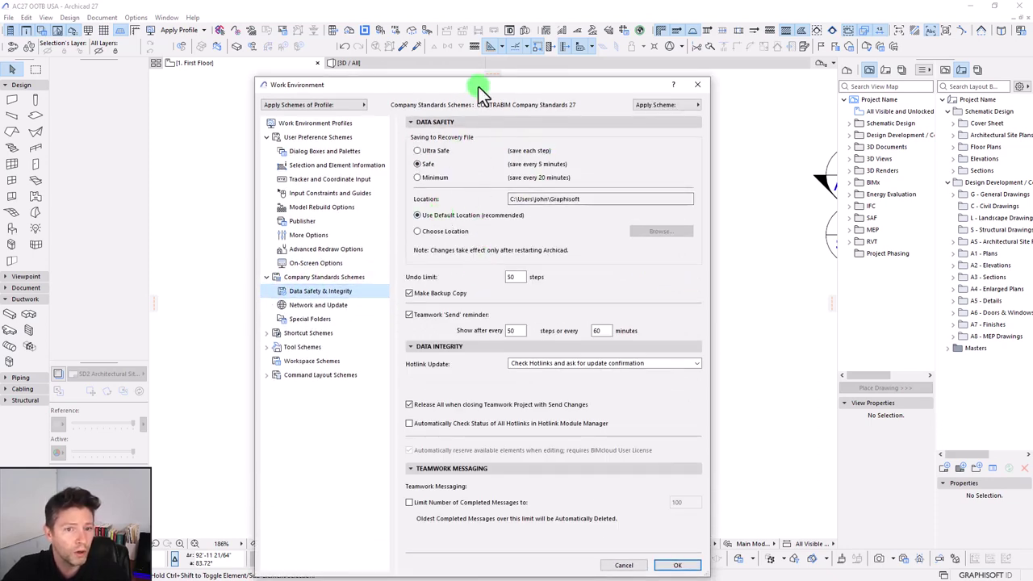
drag(478, 84, 480, 60)
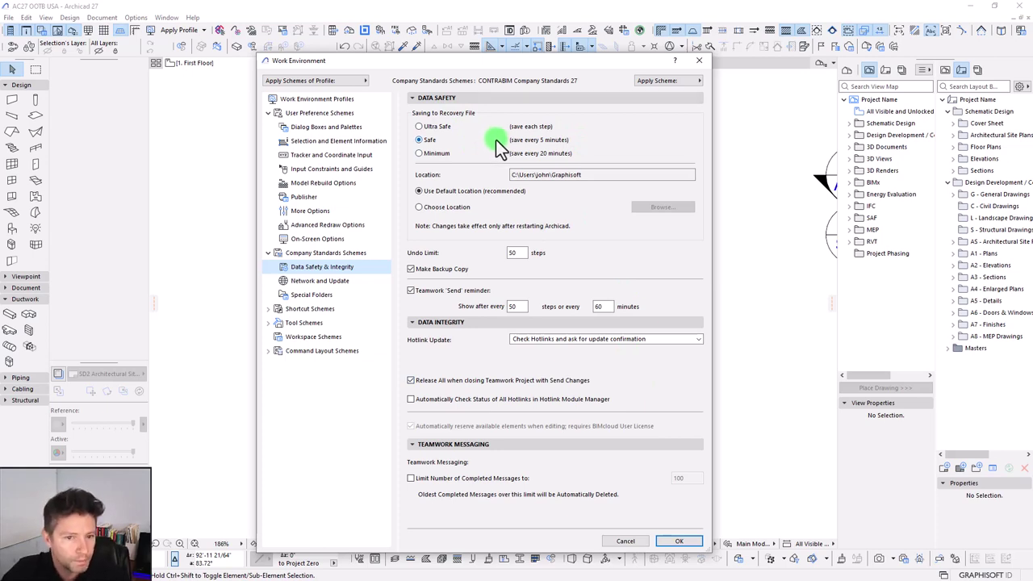
double_click(514, 253)
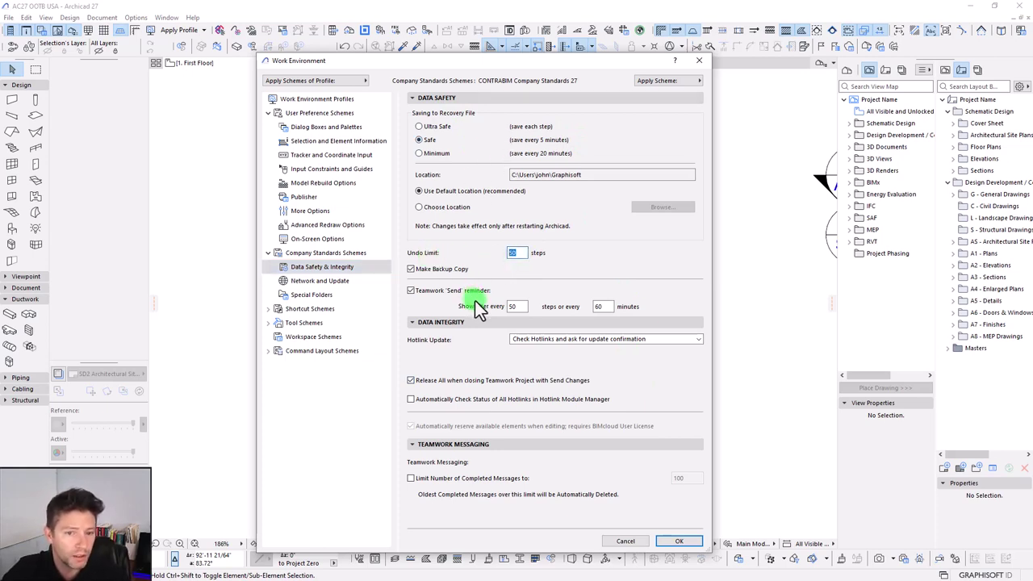
View the network and Special Folders settings, then return to the User Preference Schemes list
click(321, 280)
click(312, 296)
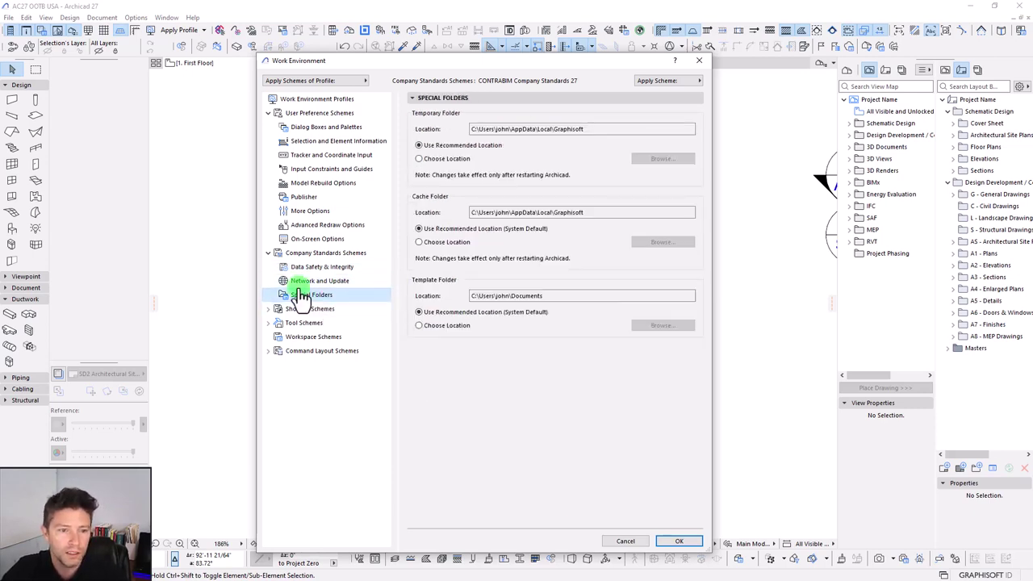
click(268, 253)
click(270, 117)
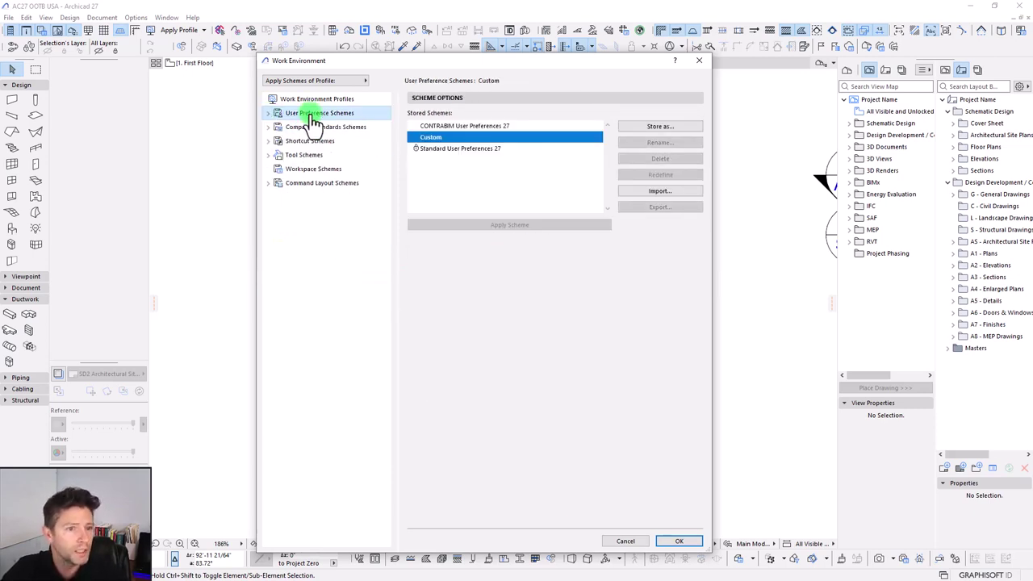
double_click(343, 117)
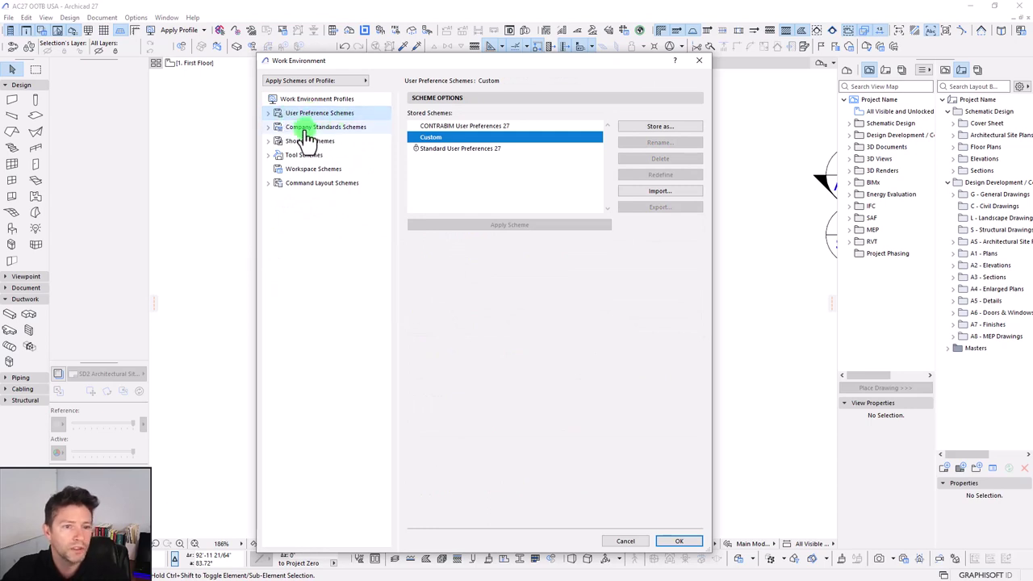
drag(395, 65, 558, 63)
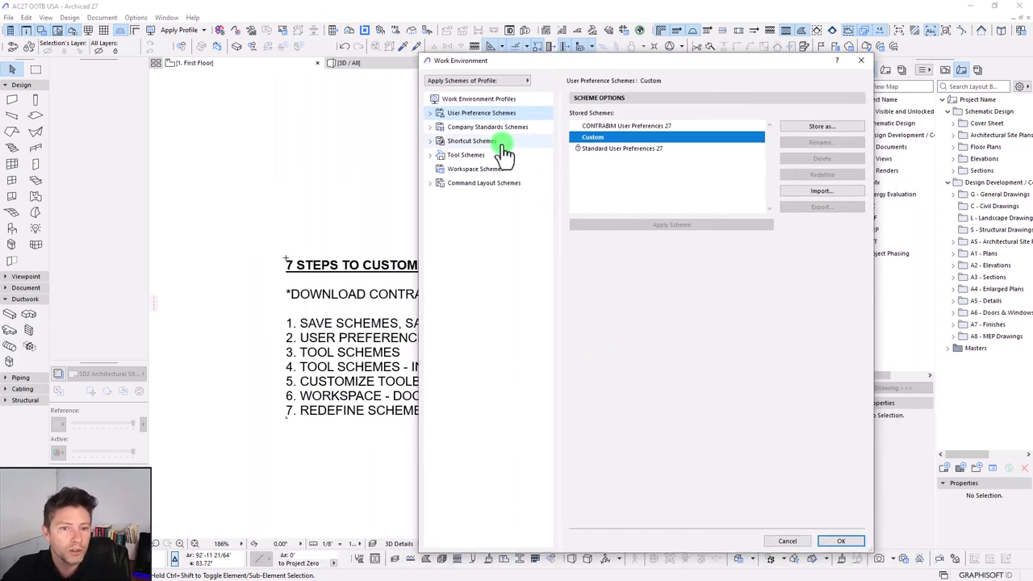
Expand Tool Schemes and show the Toolbox page of CONTRABIM Tools 27
click(452, 155)
click(431, 155)
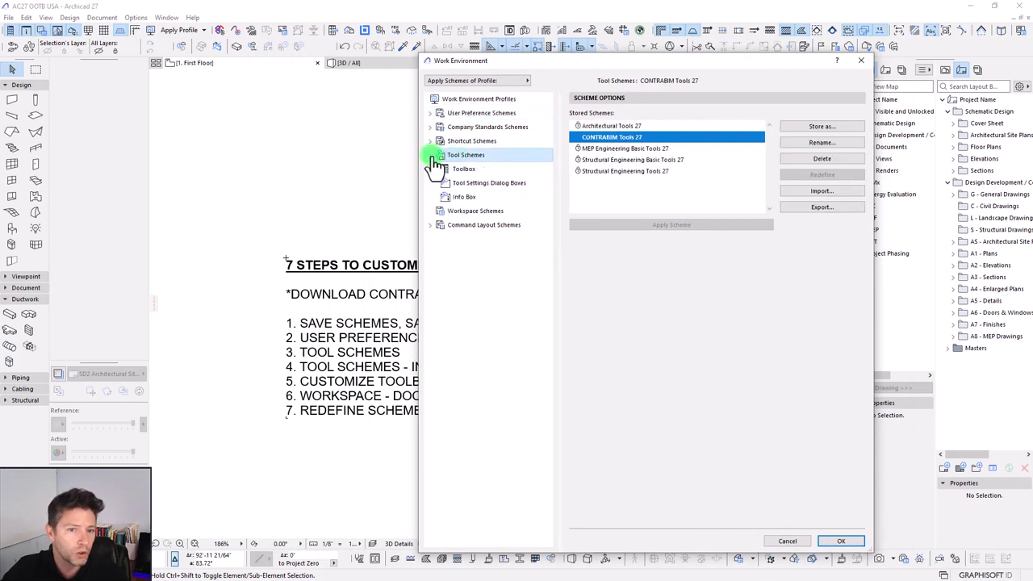
click(465, 171)
drag(653, 67, 611, 60)
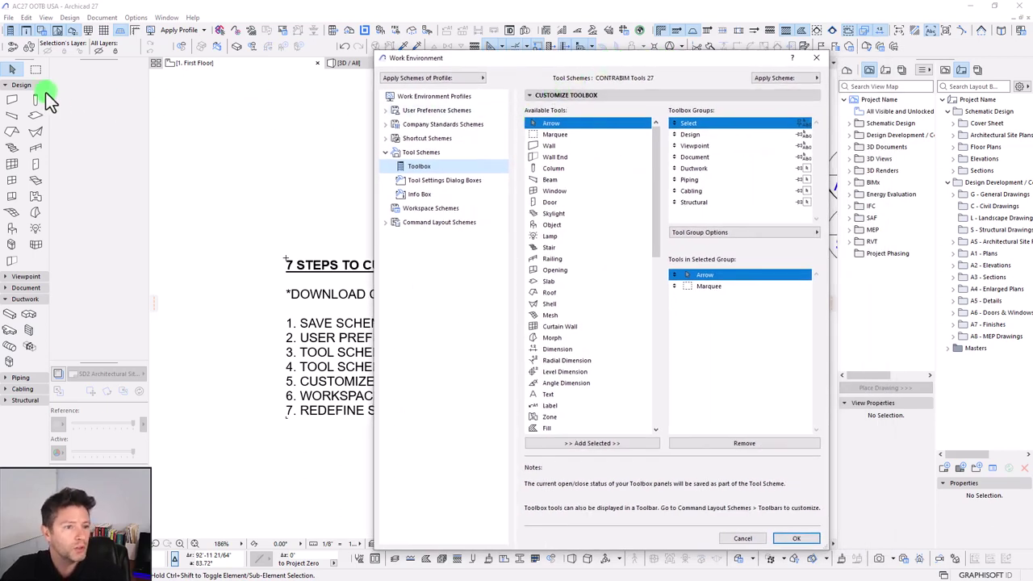
click(24, 94)
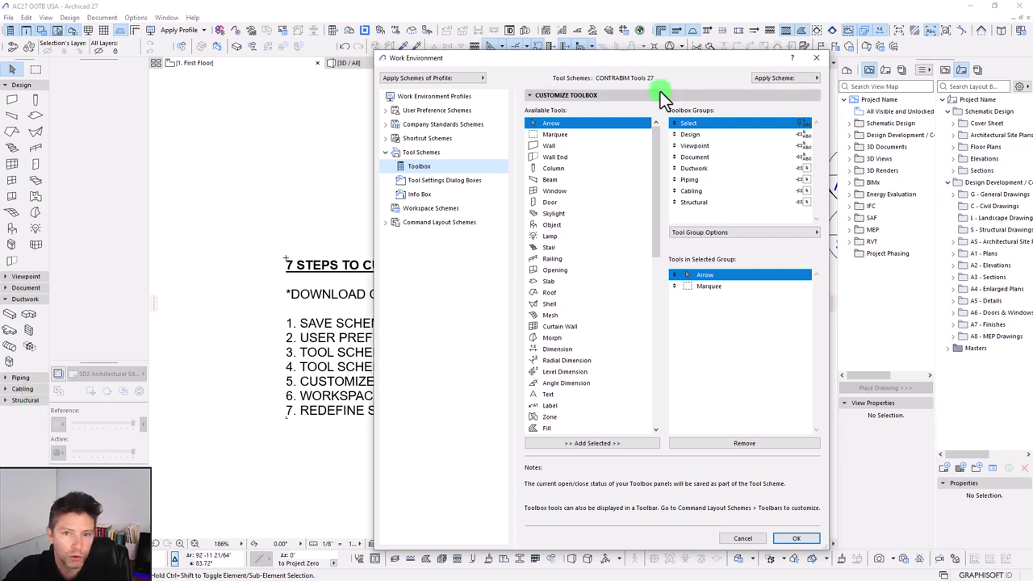
drag(669, 61, 616, 59)
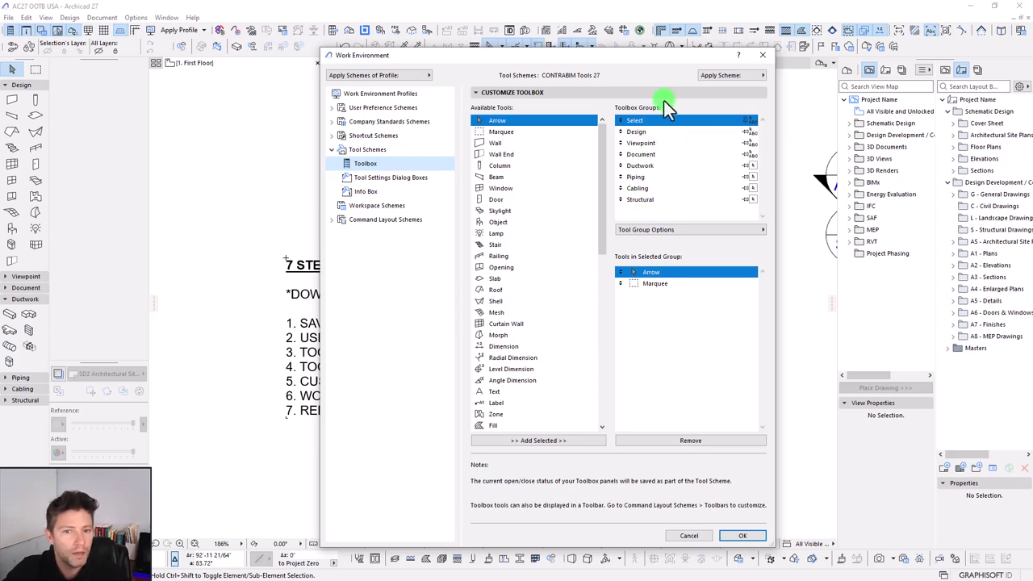
Browse the Ductwork, Piping, Cabling and Structural groups, then start a new group from Ductwork
click(656, 167)
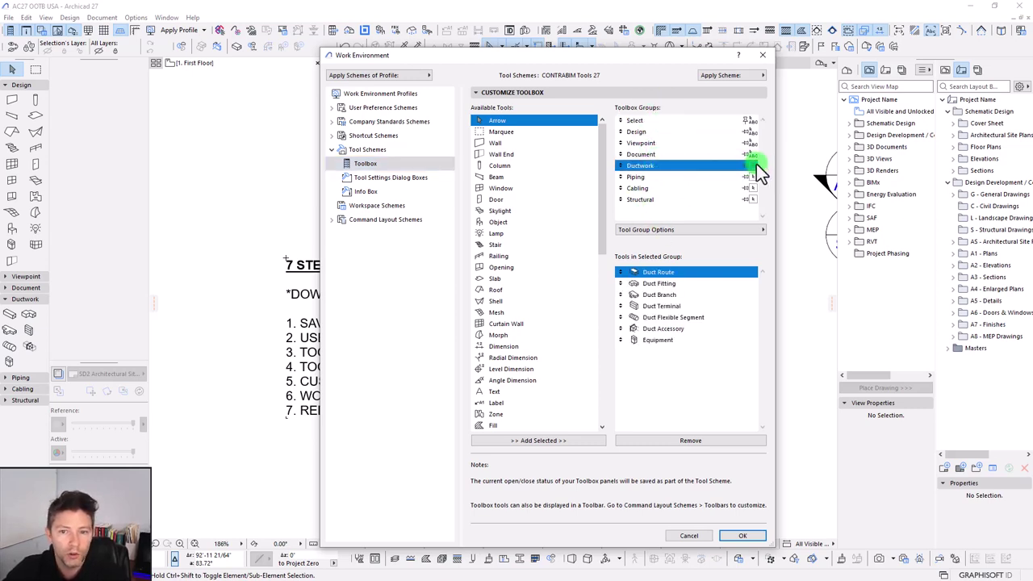
click(638, 176)
click(644, 189)
click(647, 199)
click(648, 167)
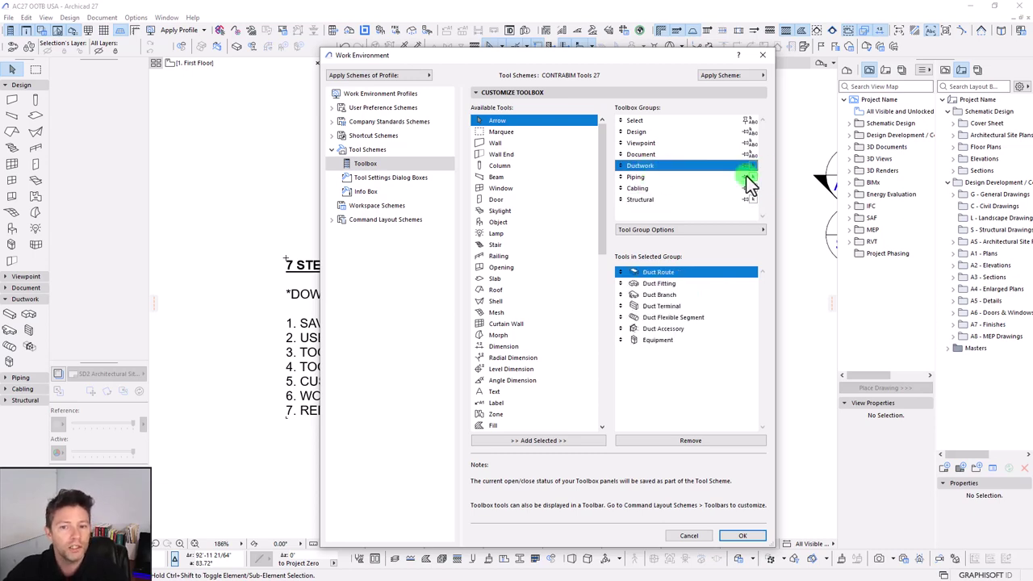
click(728, 230)
Create a toolbox group named New Group containing the Beam through Dimension tools
click(795, 229)
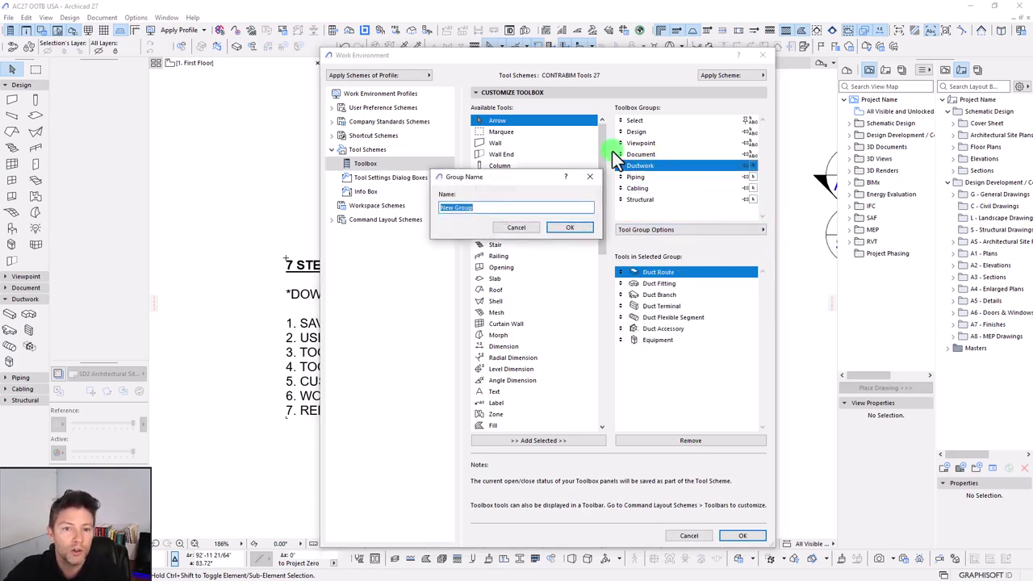
key(Return)
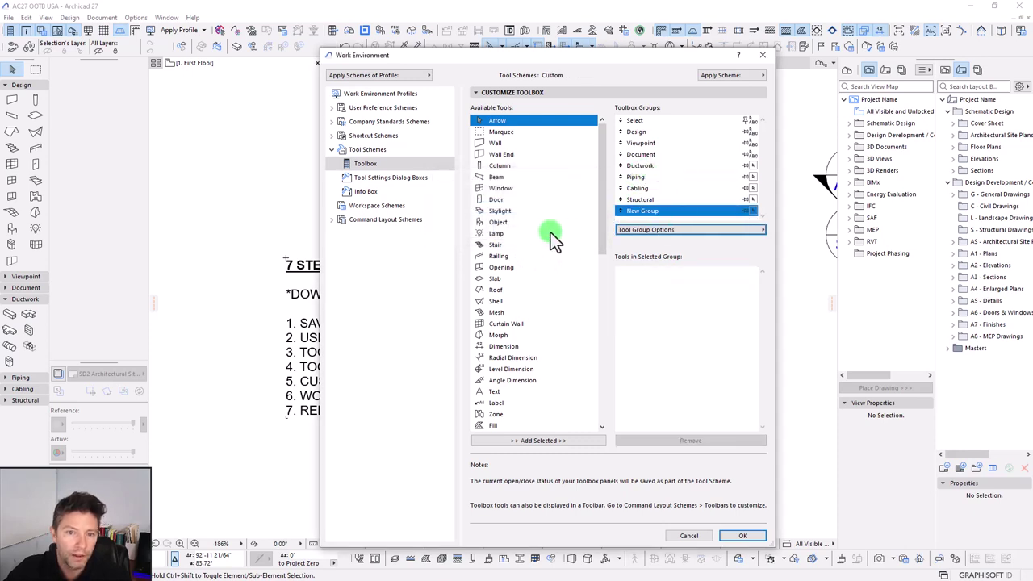
click(517, 177)
shift+click(502, 346)
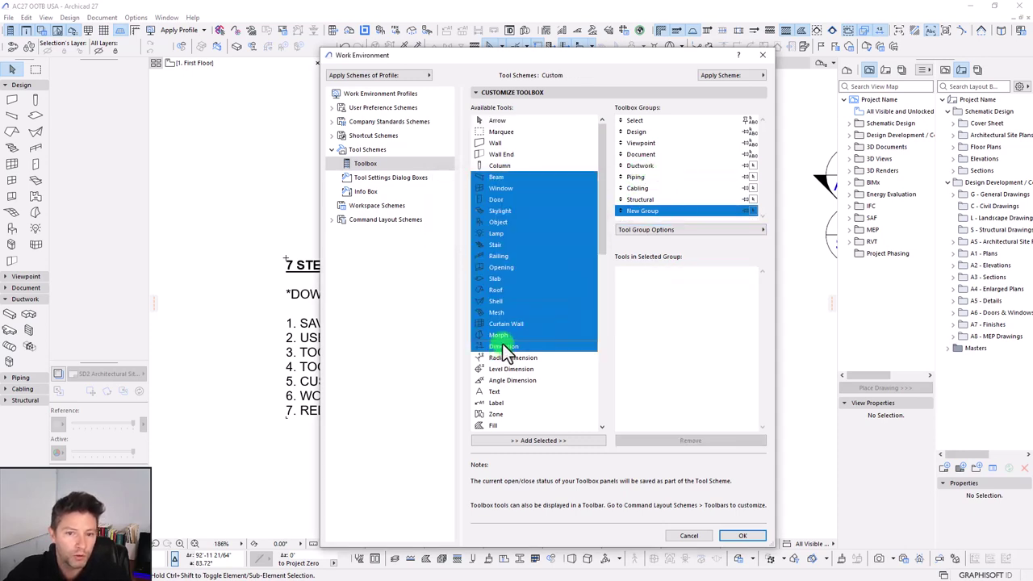
click(567, 441)
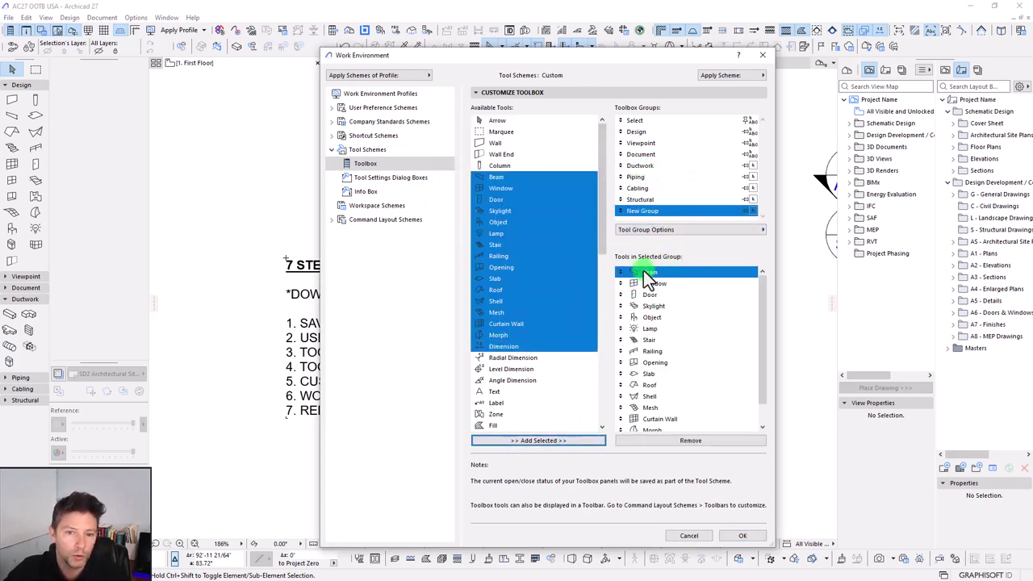
Delete New Group via Tool Group Options
click(640, 166)
click(646, 211)
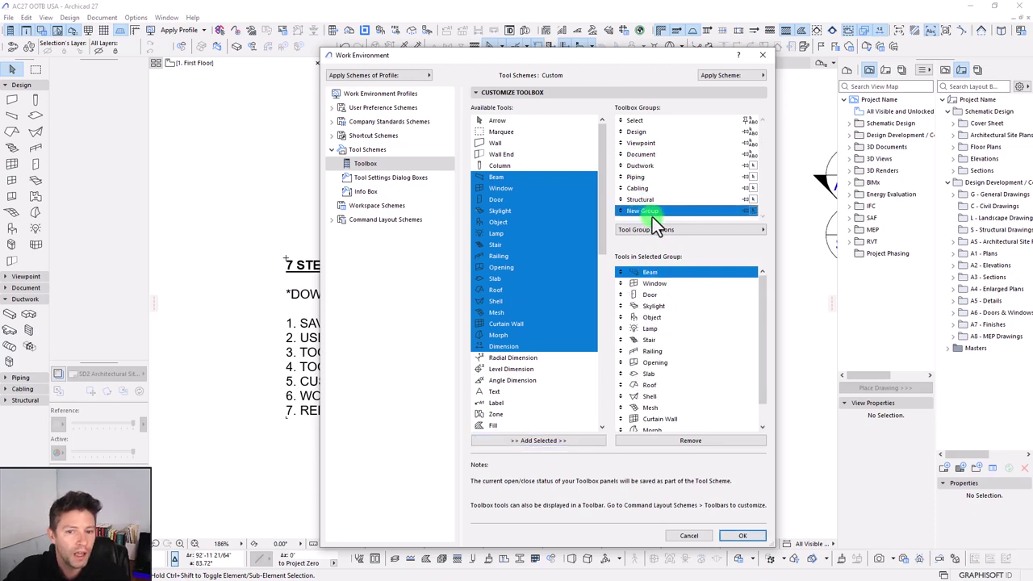
click(746, 229)
click(807, 252)
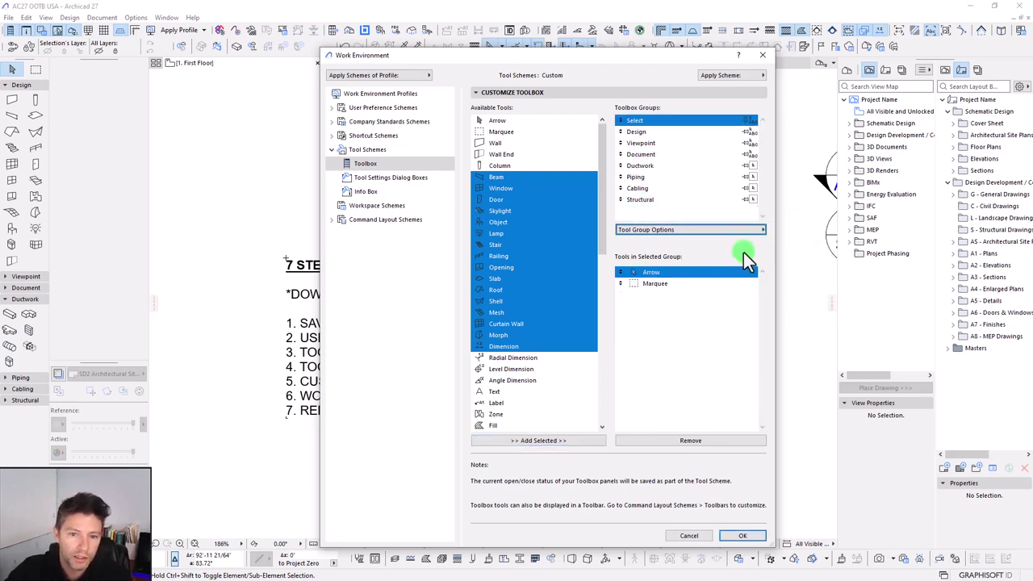
Browse the Ductwork, Piping and Cabling groups' tools, ending on Ductwork's Duct Route through Equipment
click(644, 166)
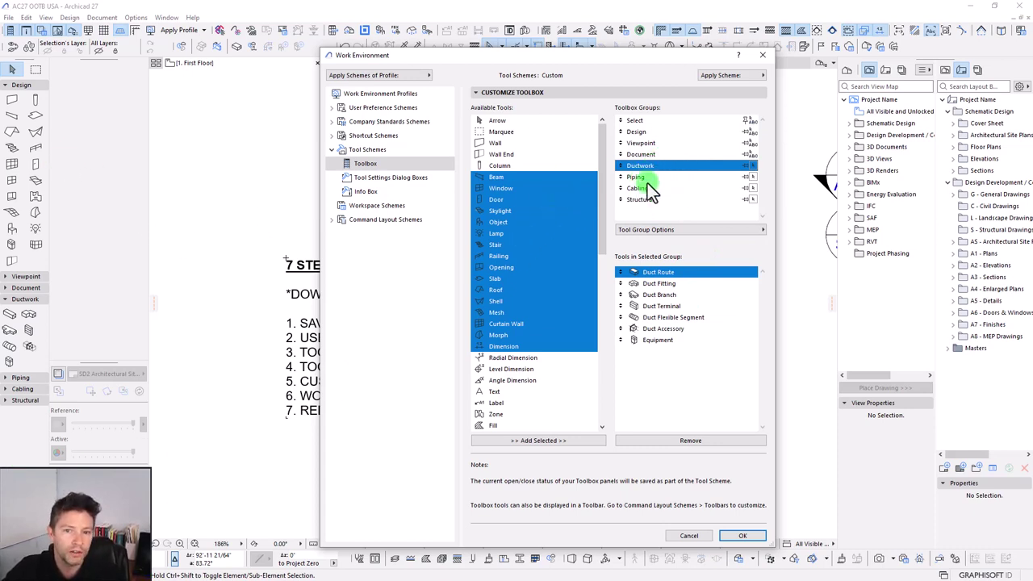
click(500, 166)
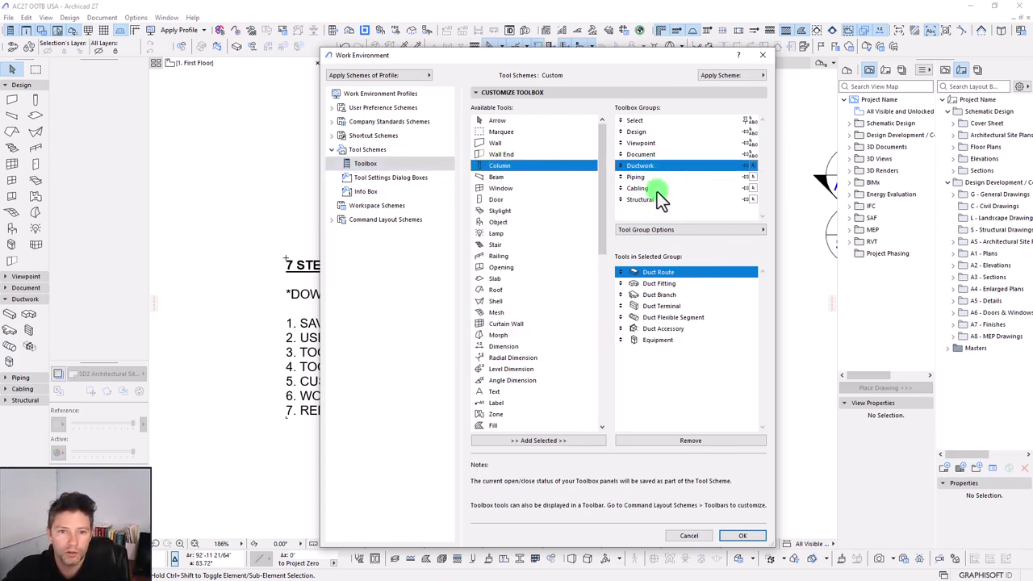
mouse_move(598, 219)
mouse_down()
mouse_move(595, 295)
mouse_move(601, 216)
mouse_up()
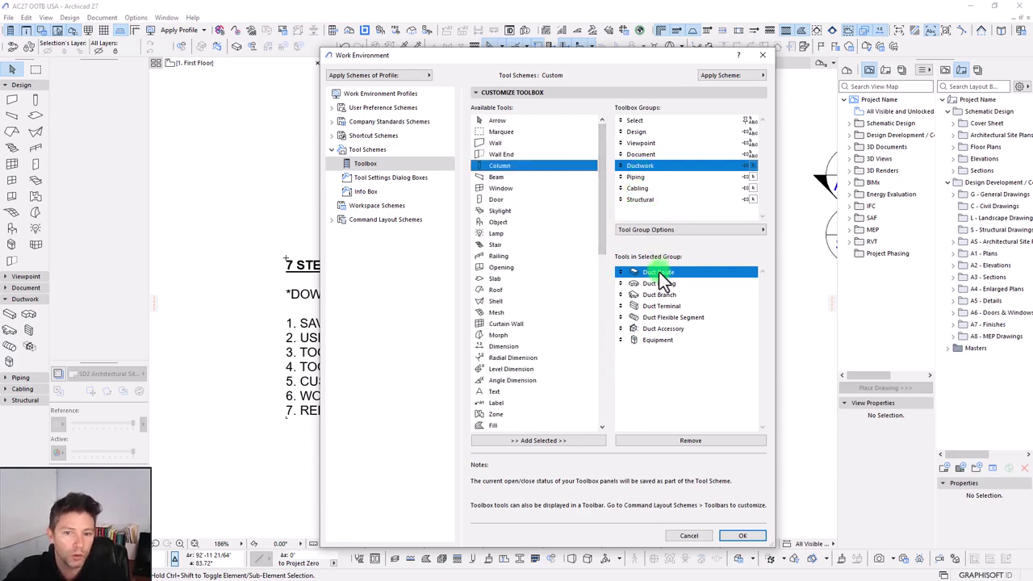
drag(659, 273, 659, 339)
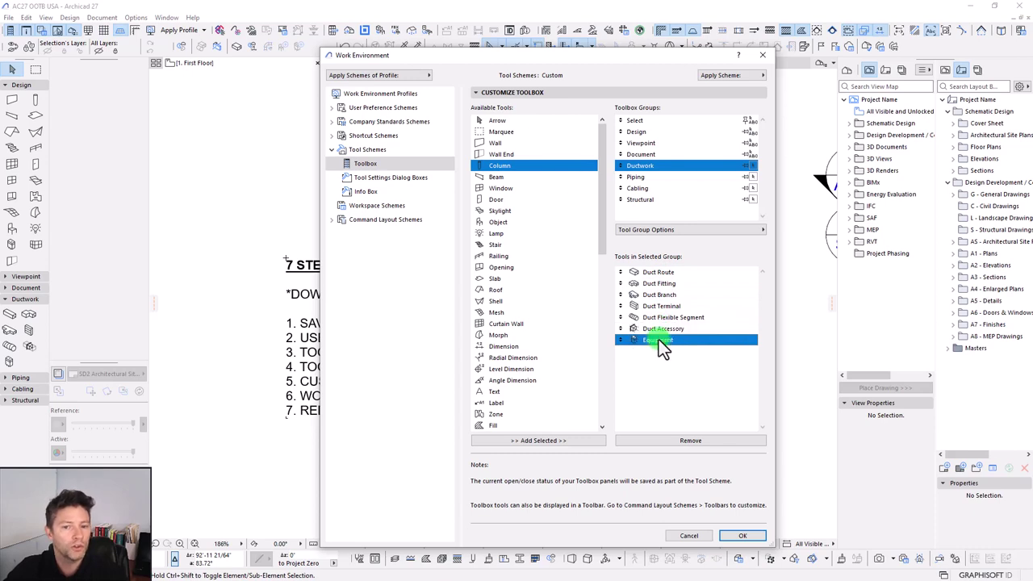
click(638, 178)
click(632, 189)
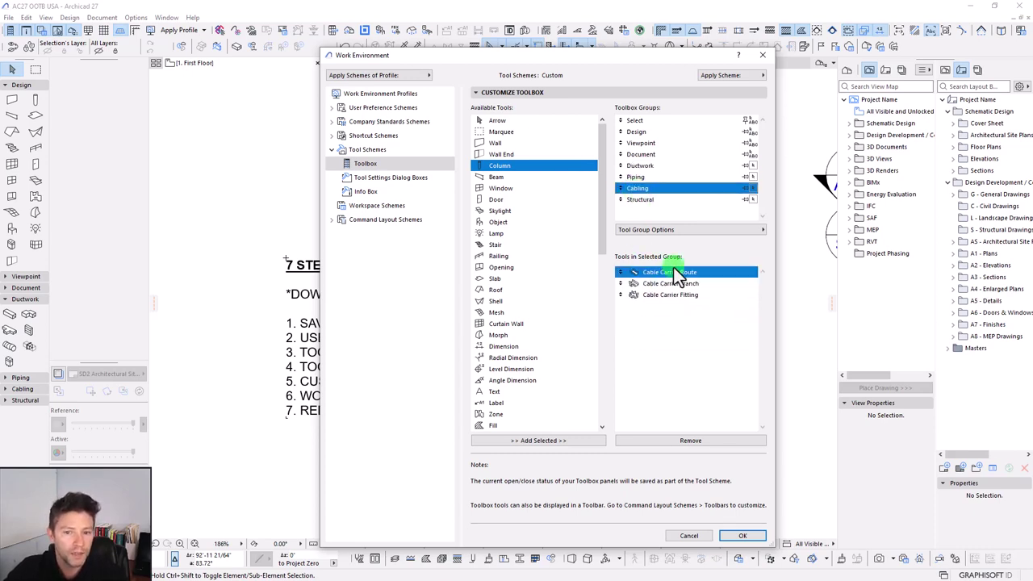
click(640, 166)
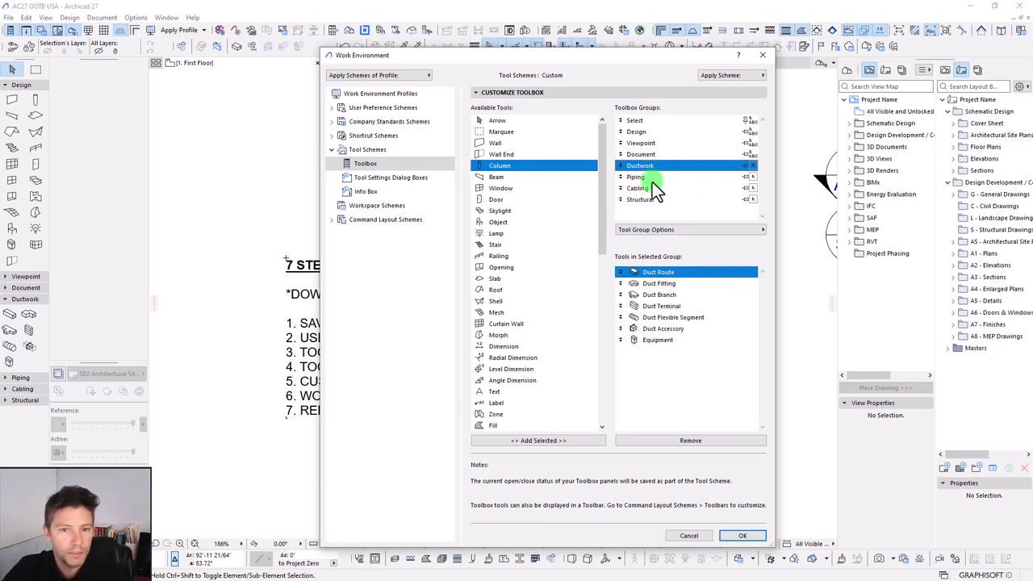
click(617, 234)
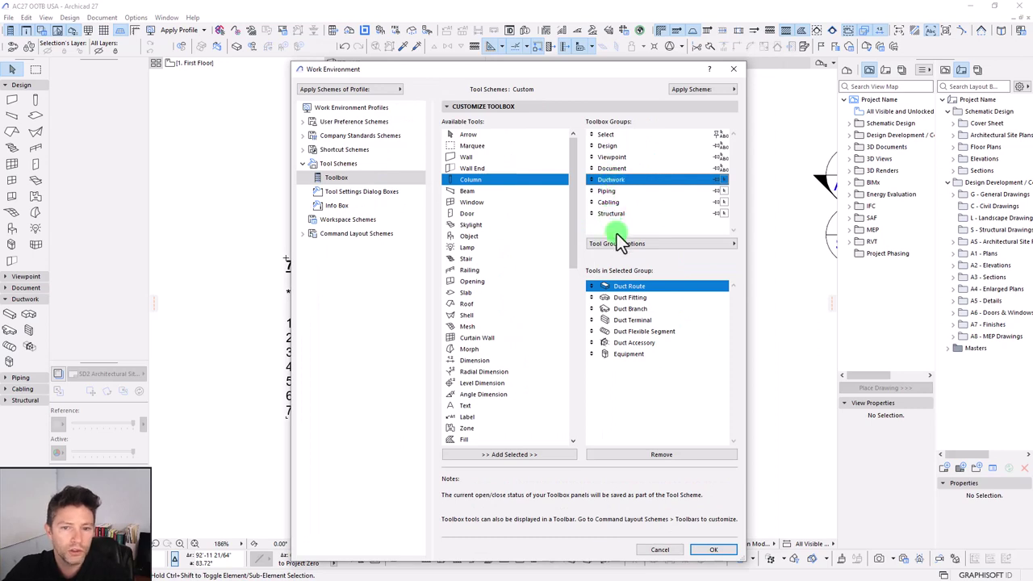
click(619, 191)
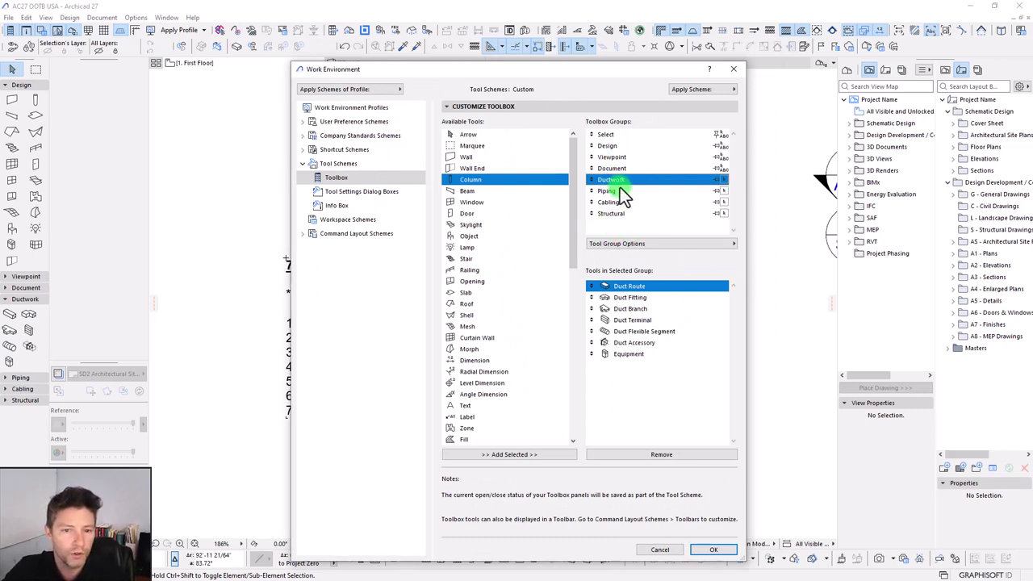
mouse_move(620, 188)
mouse_down()
mouse_move(620, 348)
mouse_move(627, 193)
mouse_move(612, 187)
mouse_up()
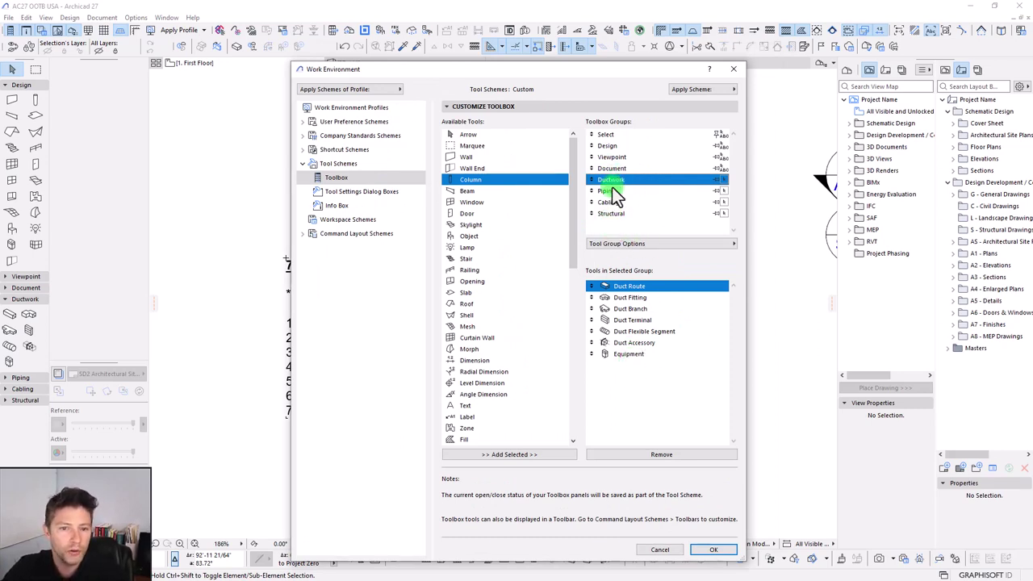
Make the Listing panel visible in the Wall Tool's settings dialog customization
click(348, 197)
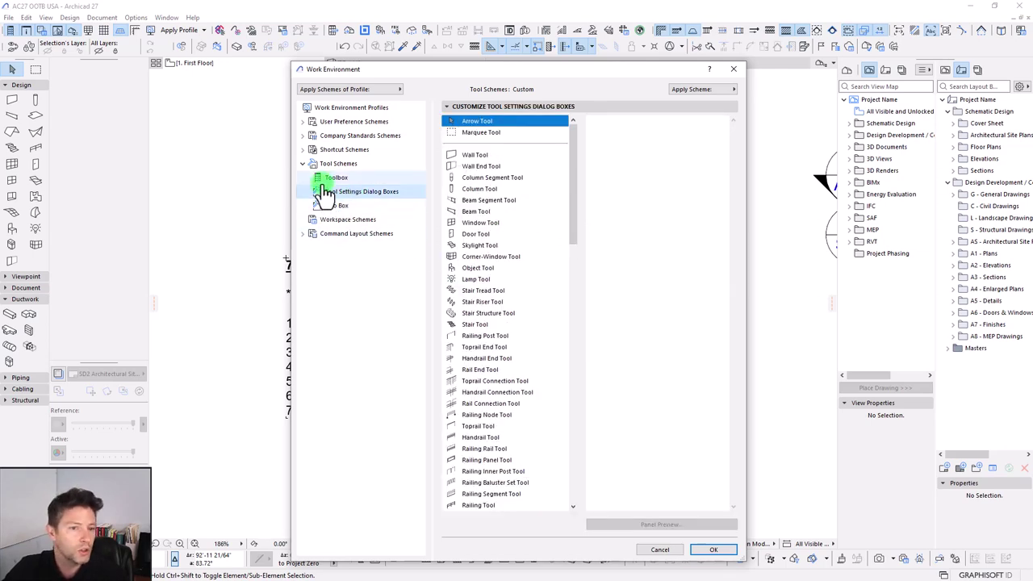
click(468, 156)
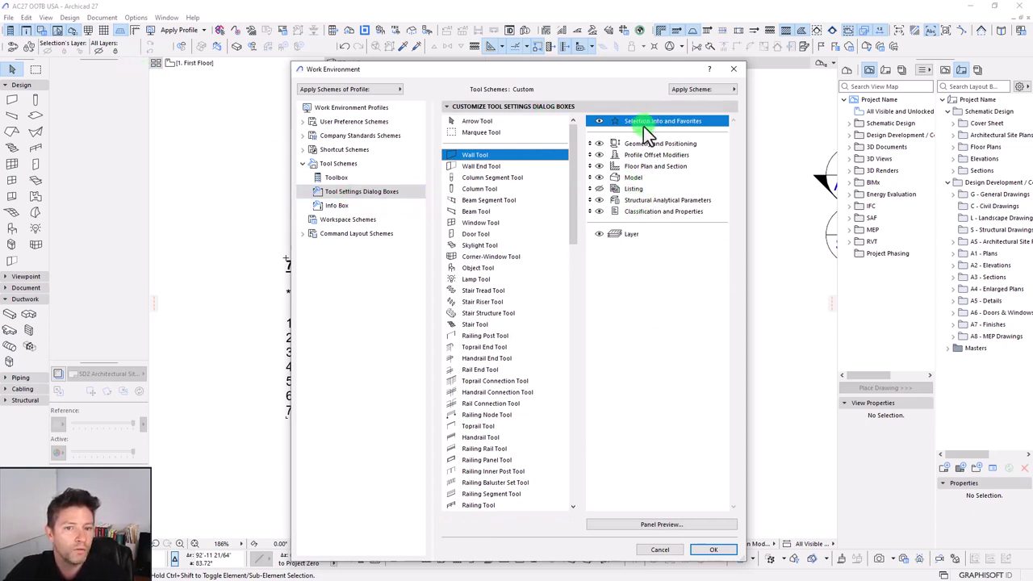
click(599, 188)
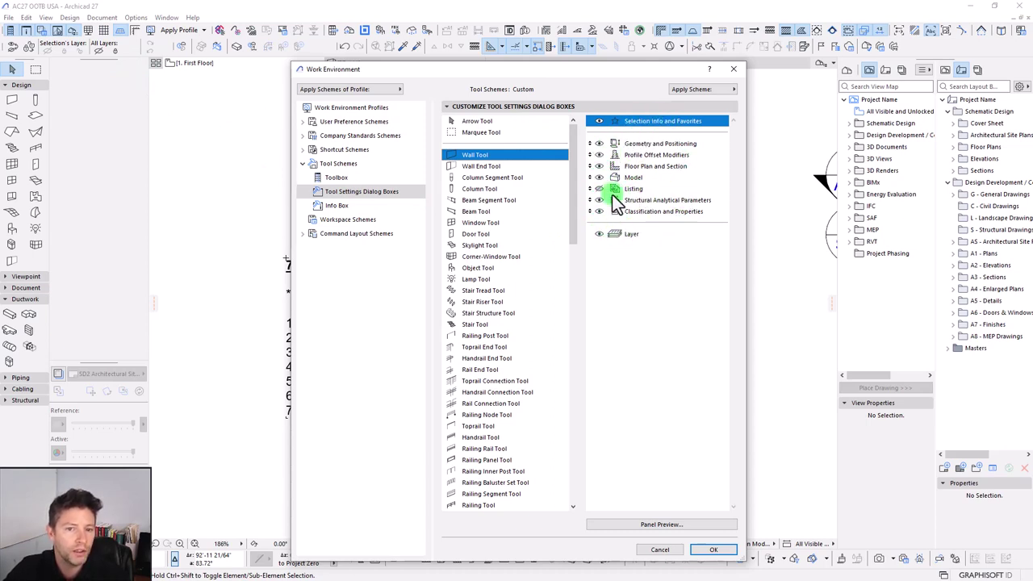
click(482, 155)
click(599, 234)
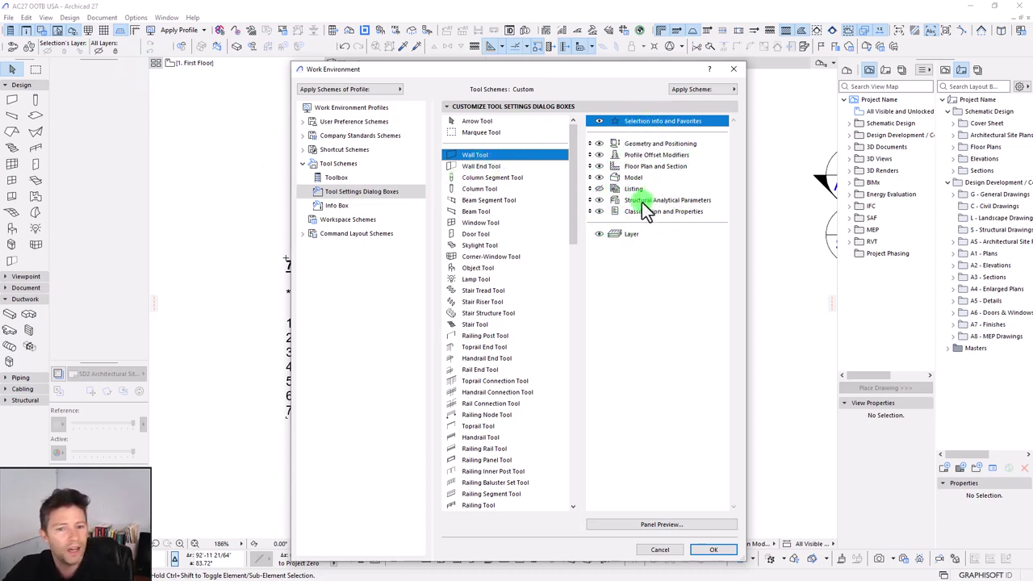
key(Down)
key(Down)
key(Down)
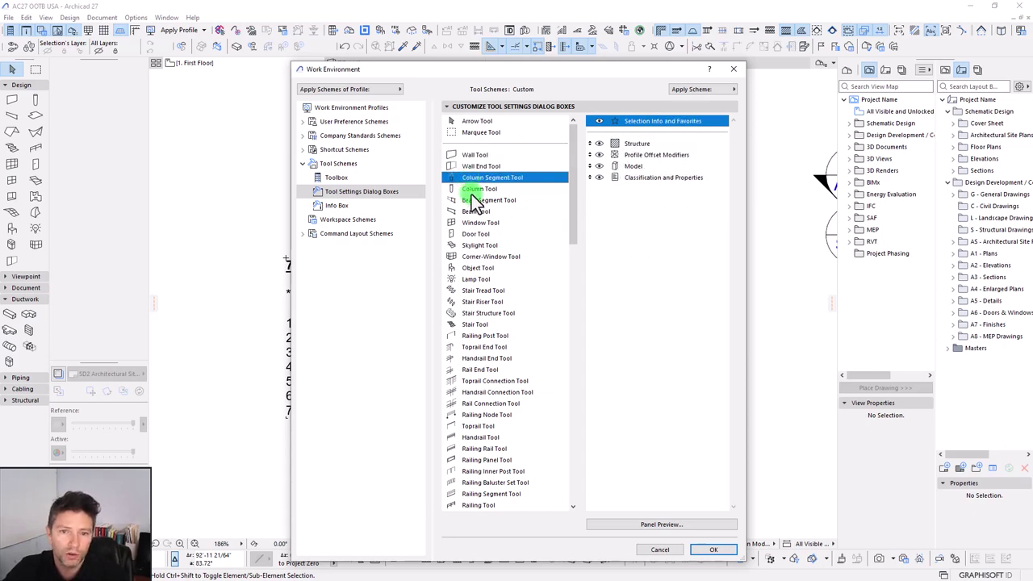
Review the Wall Tool's Info Box sections, selecting ID and Properties and Classification
click(338, 207)
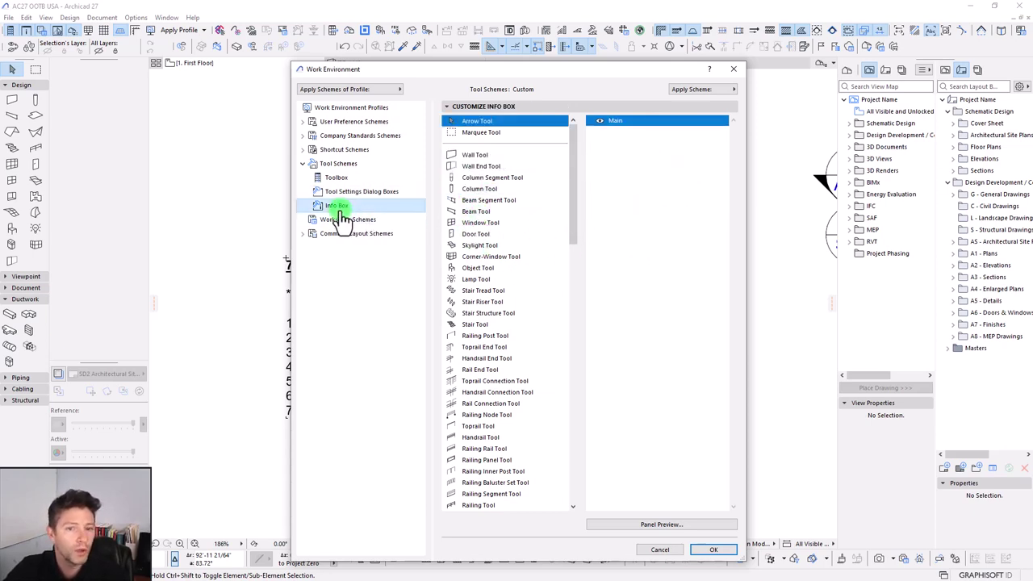
click(475, 156)
click(640, 119)
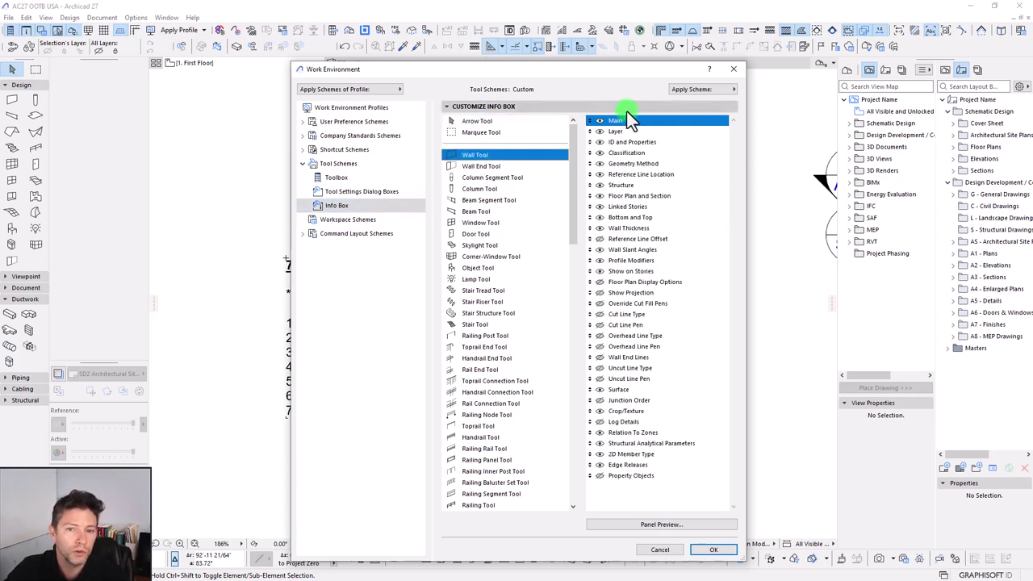
click(636, 144)
shift+click(635, 152)
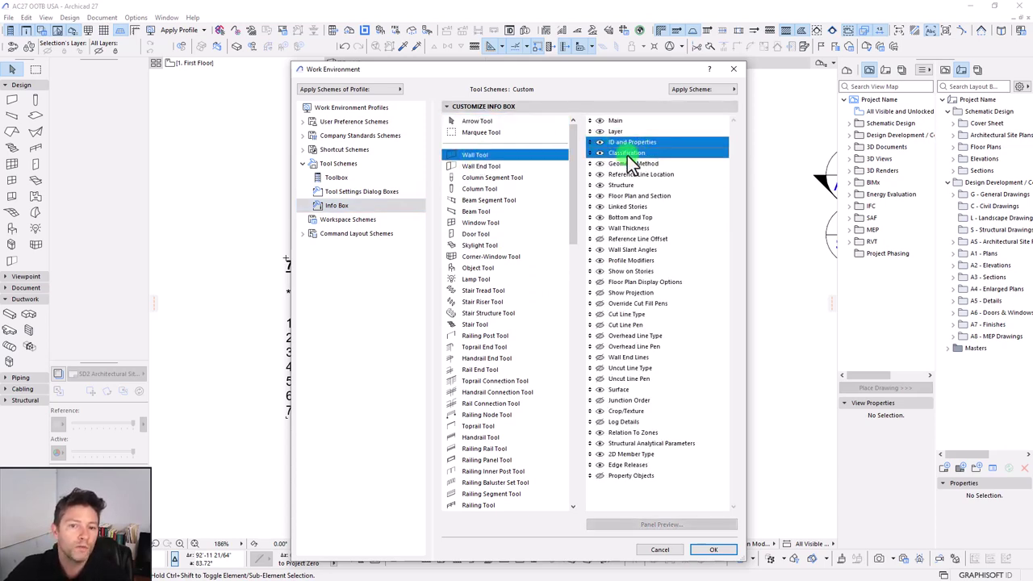
drag(611, 152, 629, 473)
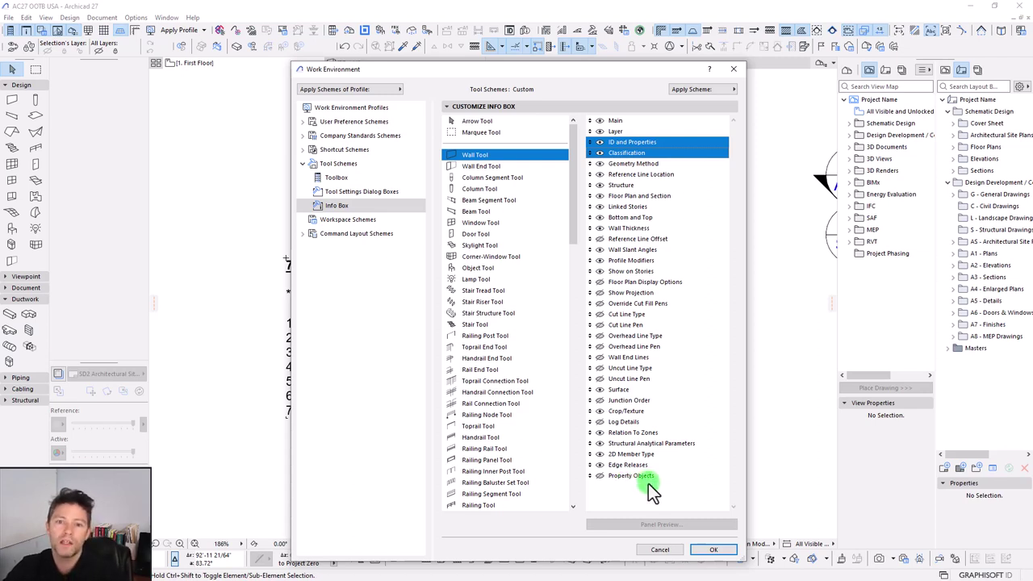
drag(648, 483, 639, 142)
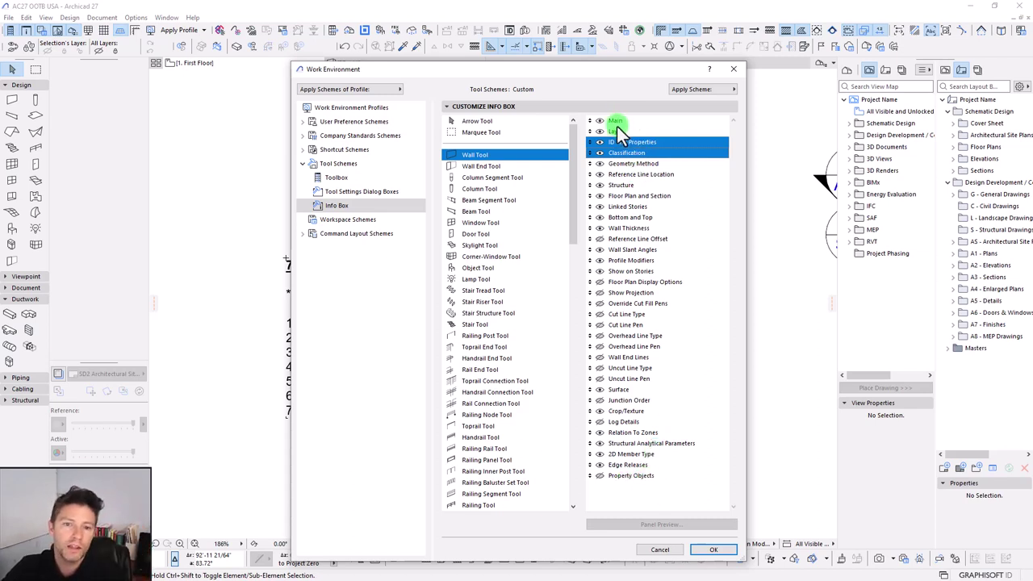
Select the Wall Tool's Layer, ID and Properties, and Classification Info Box sections
click(616, 130)
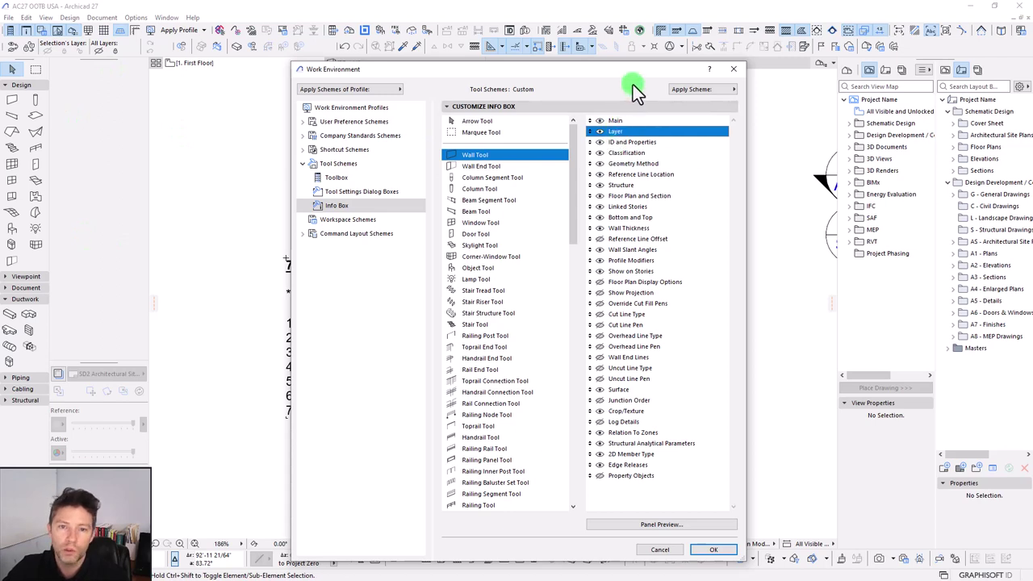
drag(640, 68, 636, 72)
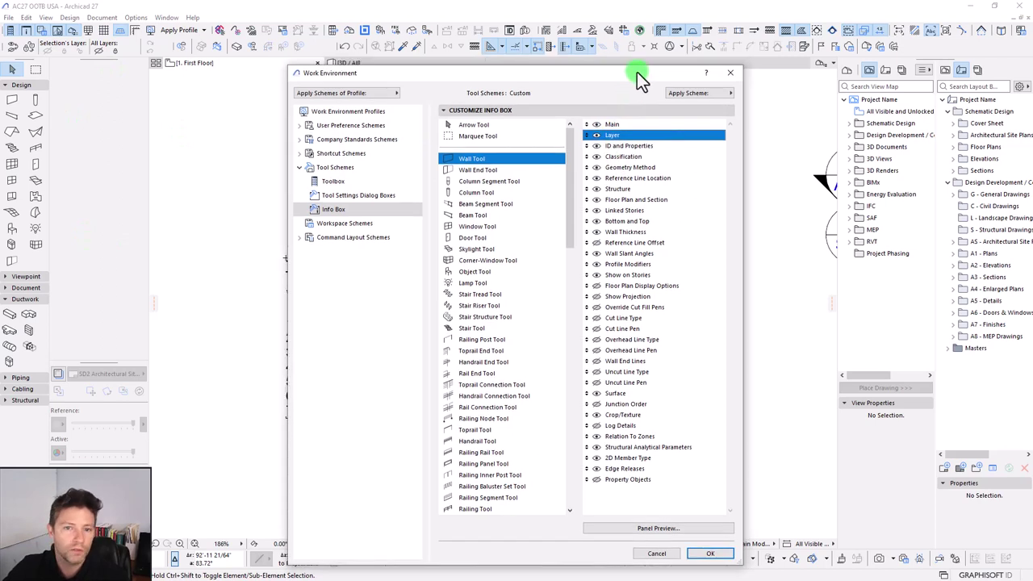
click(625, 147)
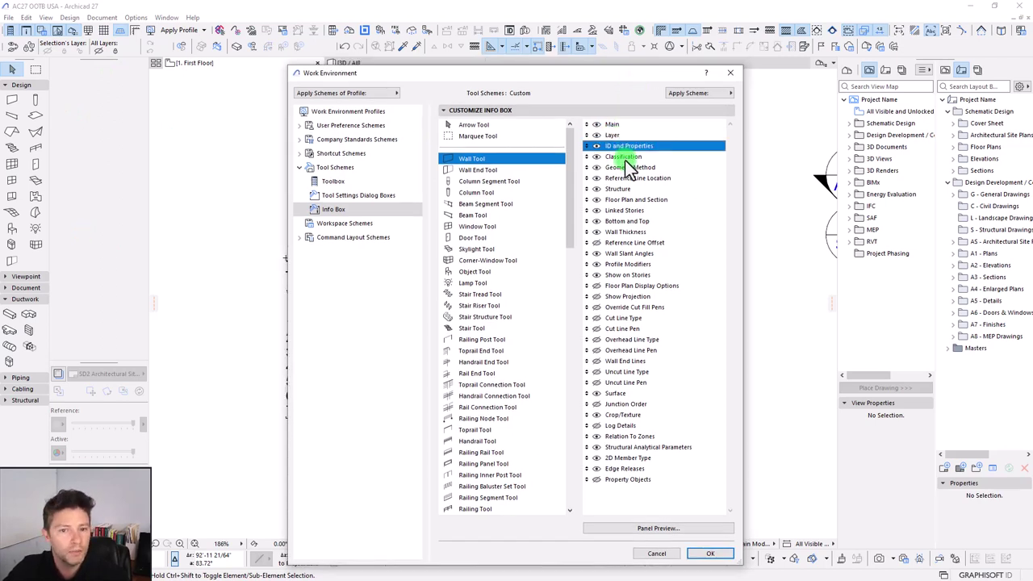
click(626, 159)
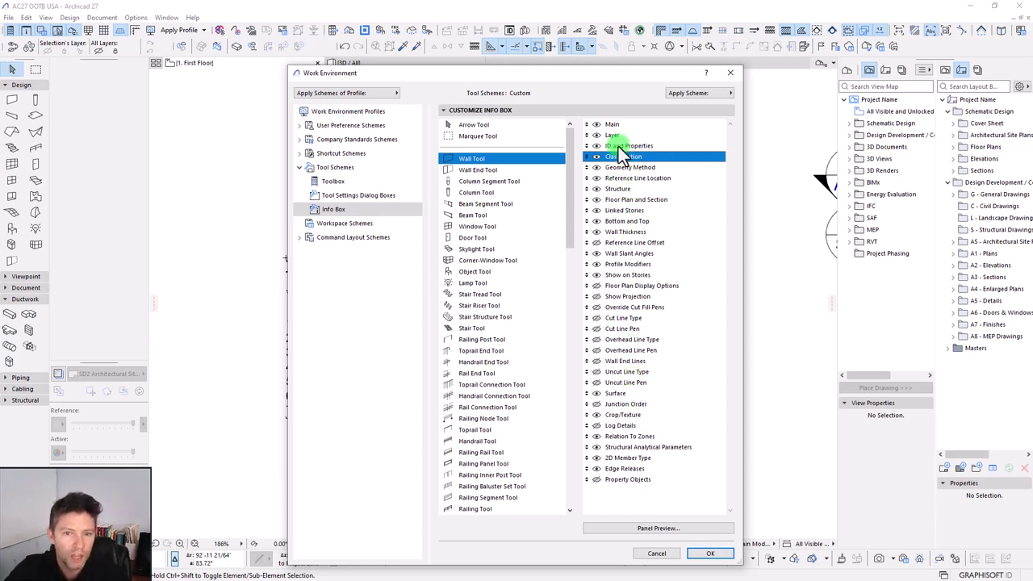
Step through Wall End and Column Segment to the Column Tool's ID and Properties section
click(478, 169)
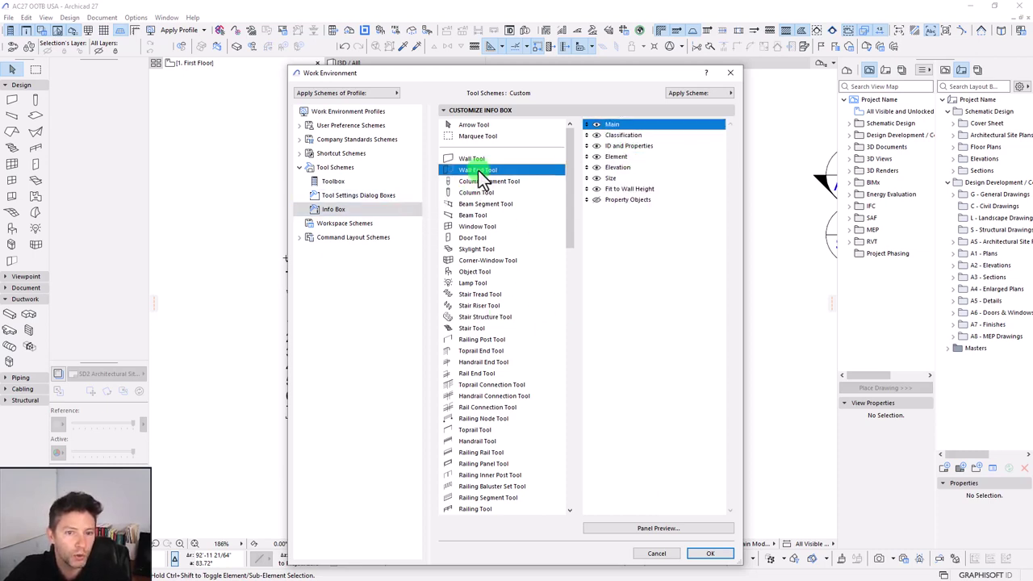
click(485, 181)
click(532, 193)
click(625, 146)
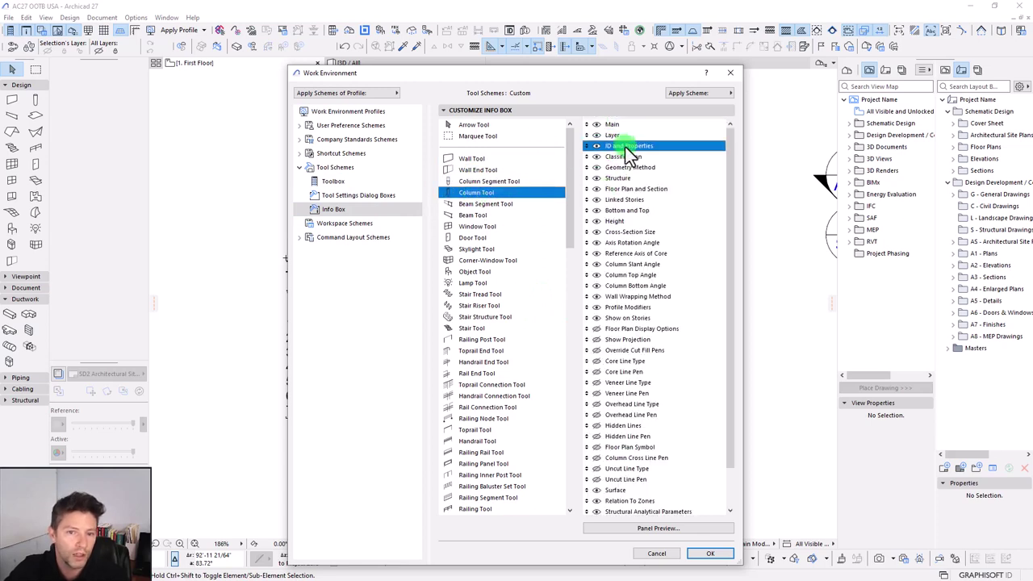
key(Down)
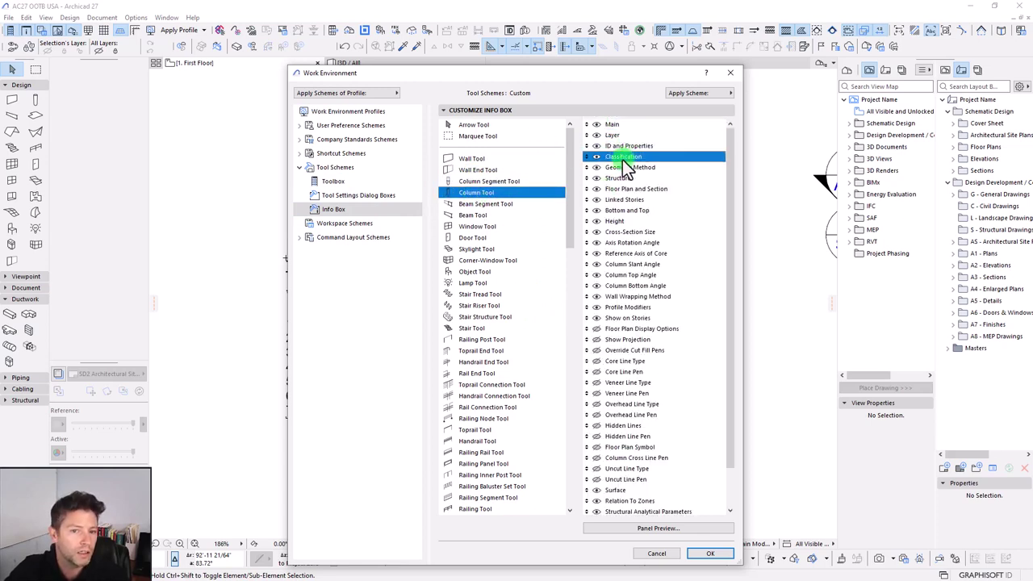
click(337, 225)
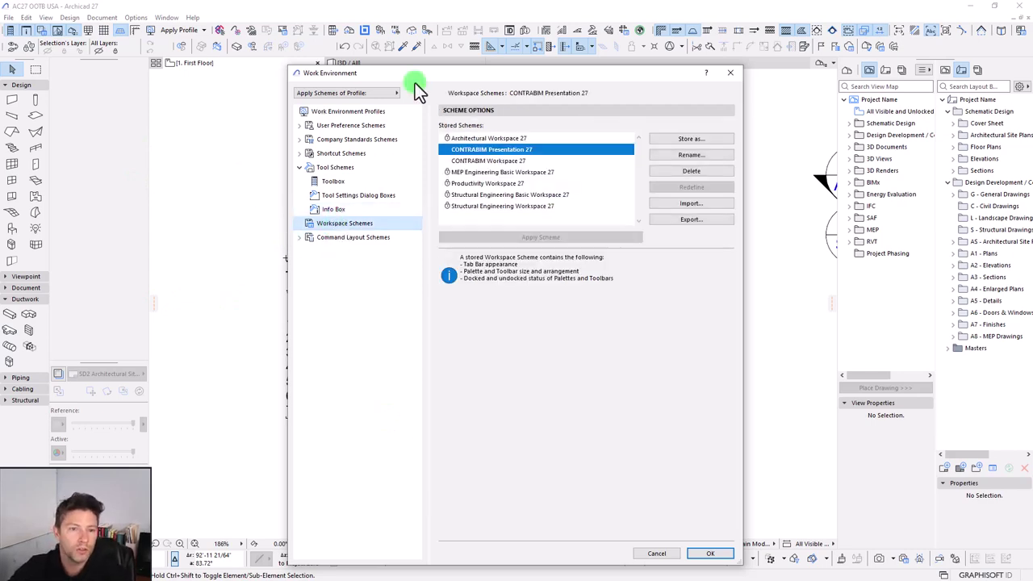
drag(417, 74, 565, 61)
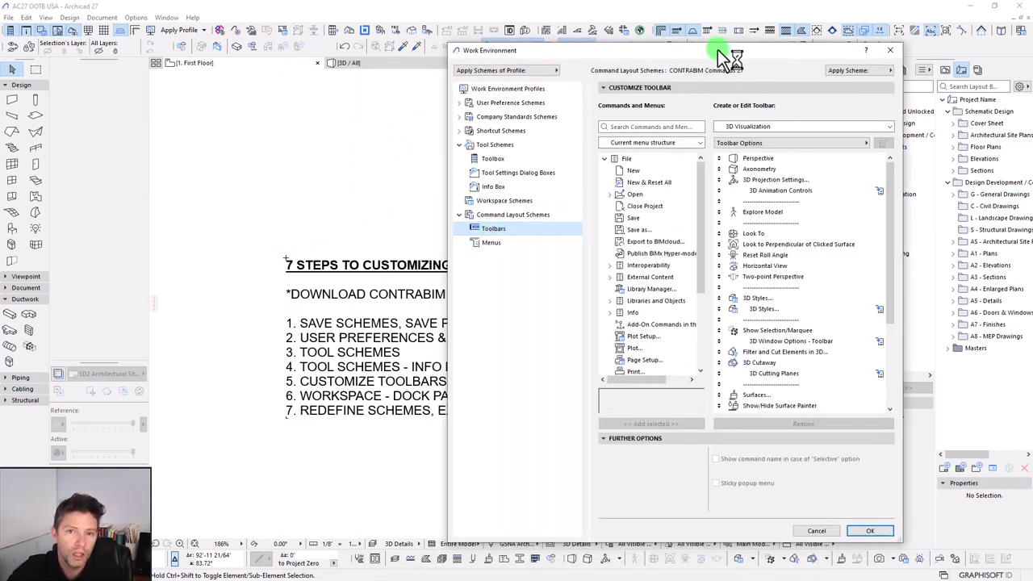
drag(718, 50, 625, 47)
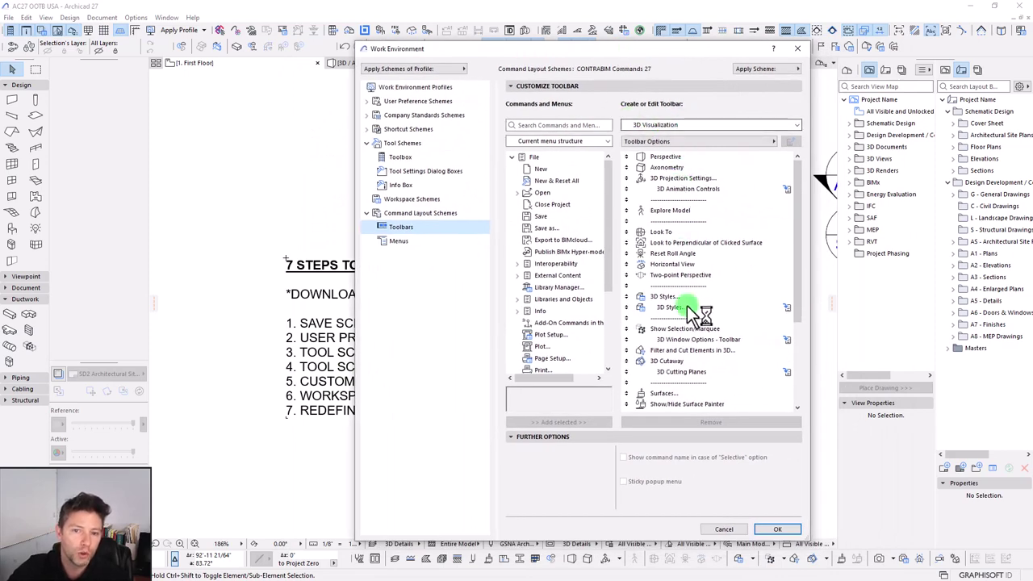
drag(804, 191, 807, 160)
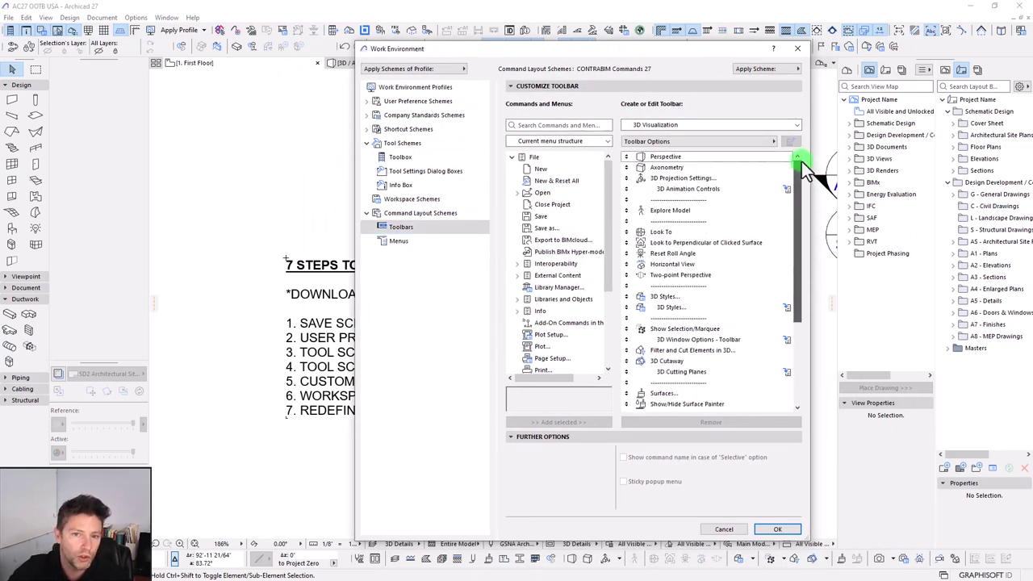
click(661, 158)
click(663, 203)
click(664, 337)
click(659, 202)
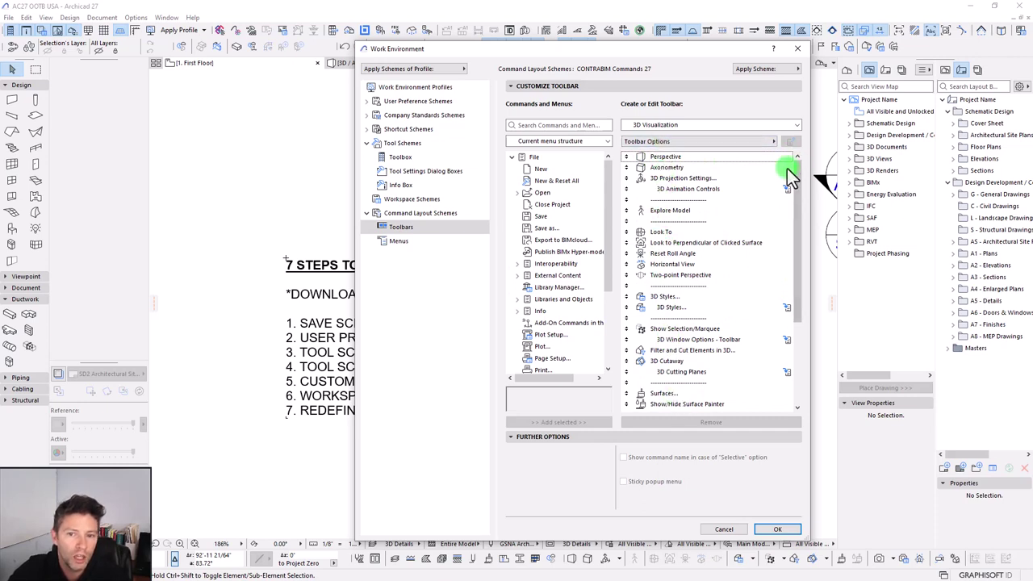
click(688, 127)
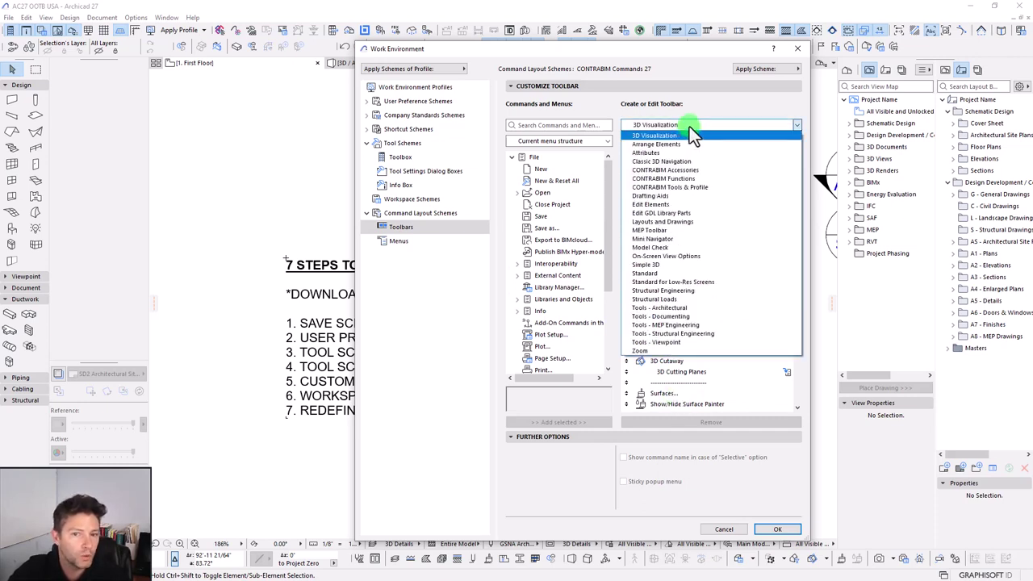
click(689, 125)
drag(797, 174, 791, 279)
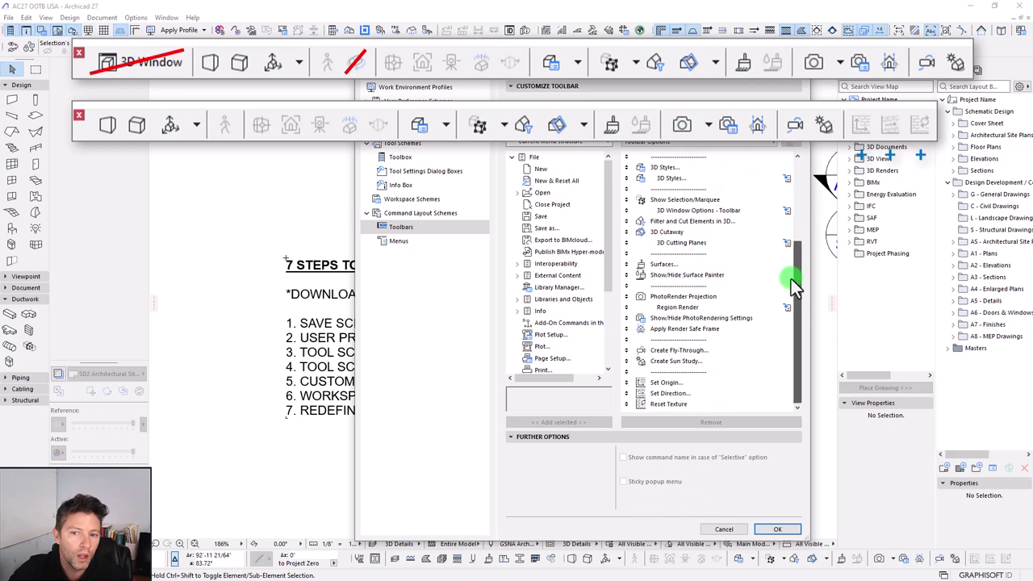
drag(663, 385, 663, 405)
click(677, 362)
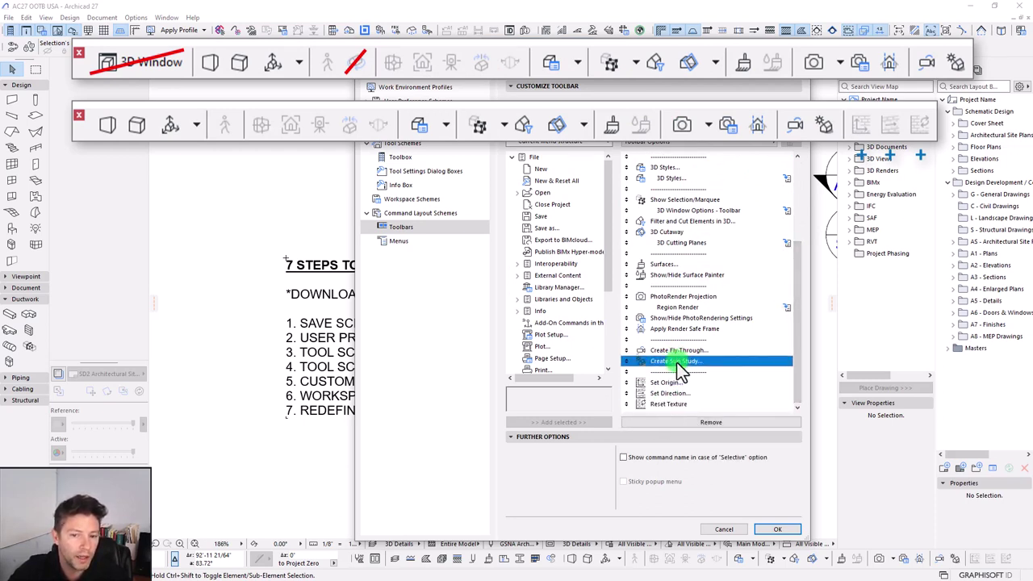
drag(795, 282, 795, 200)
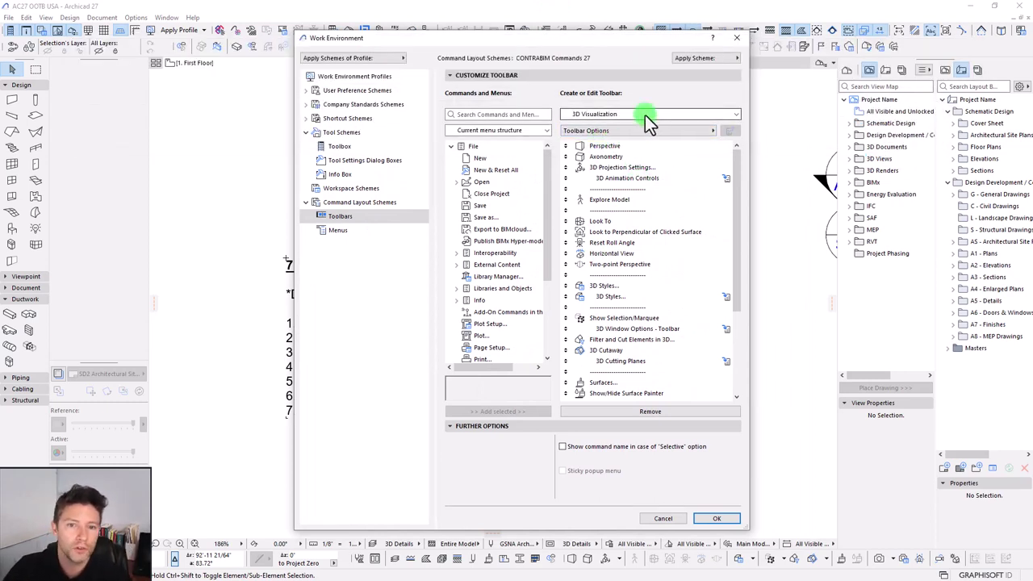
Switch the toolbar being edited from 3D Visualization to Standard
click(645, 114)
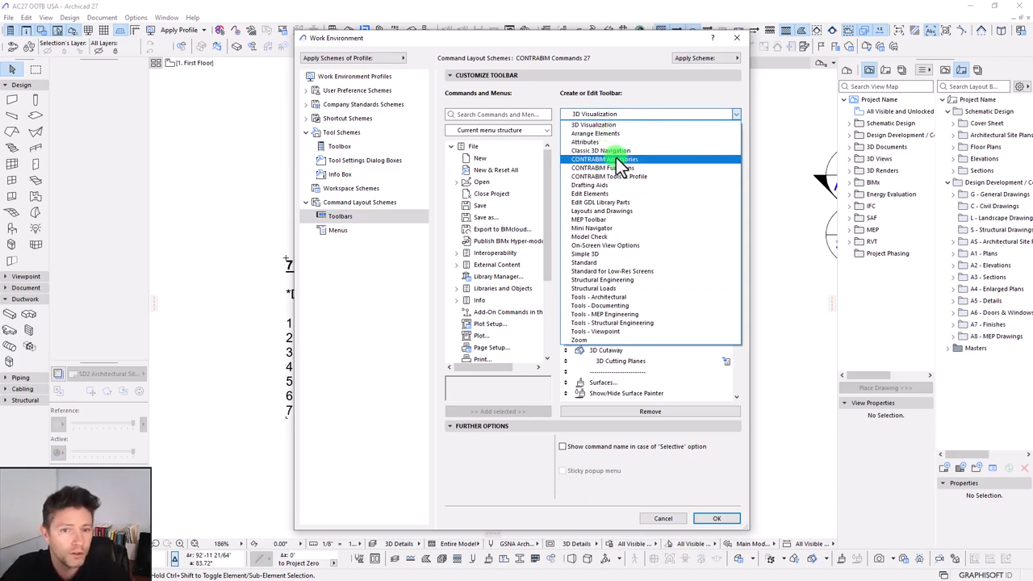
click(601, 262)
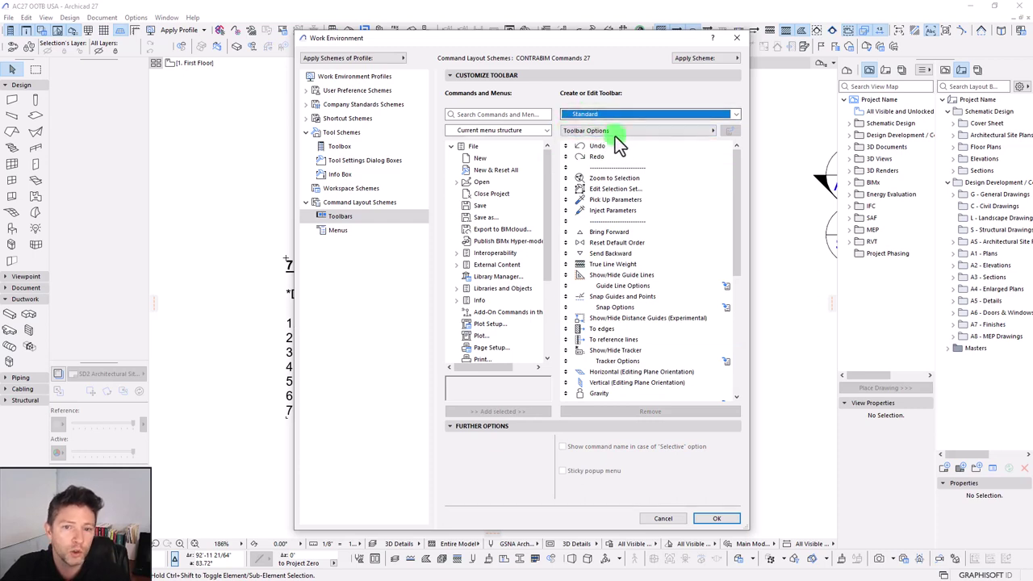
drag(729, 164, 730, 214)
Select the Show/Hide Distance Guides, To reference lines and To edges items
click(607, 255)
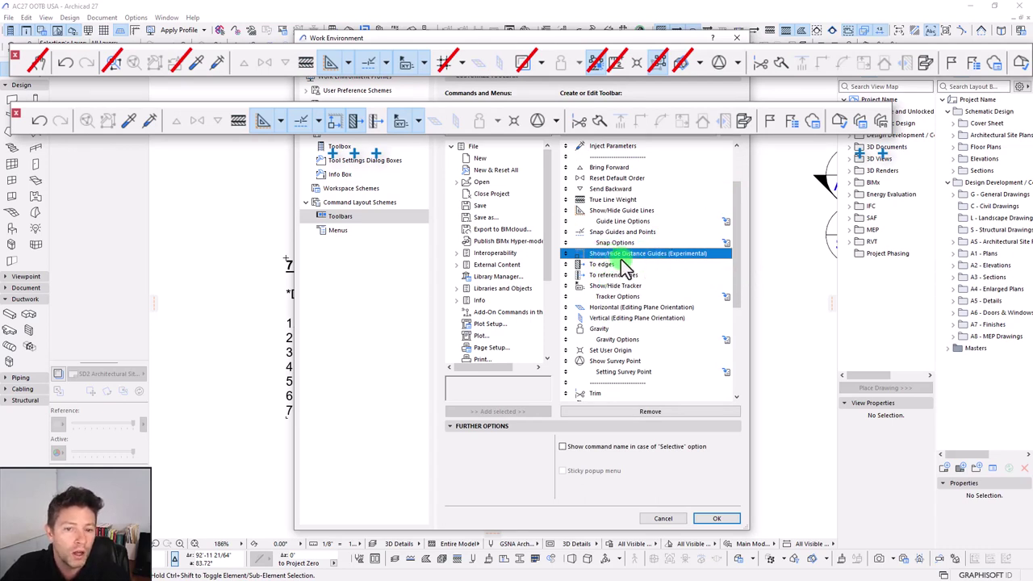
click(603, 264)
click(604, 274)
click(601, 265)
click(612, 275)
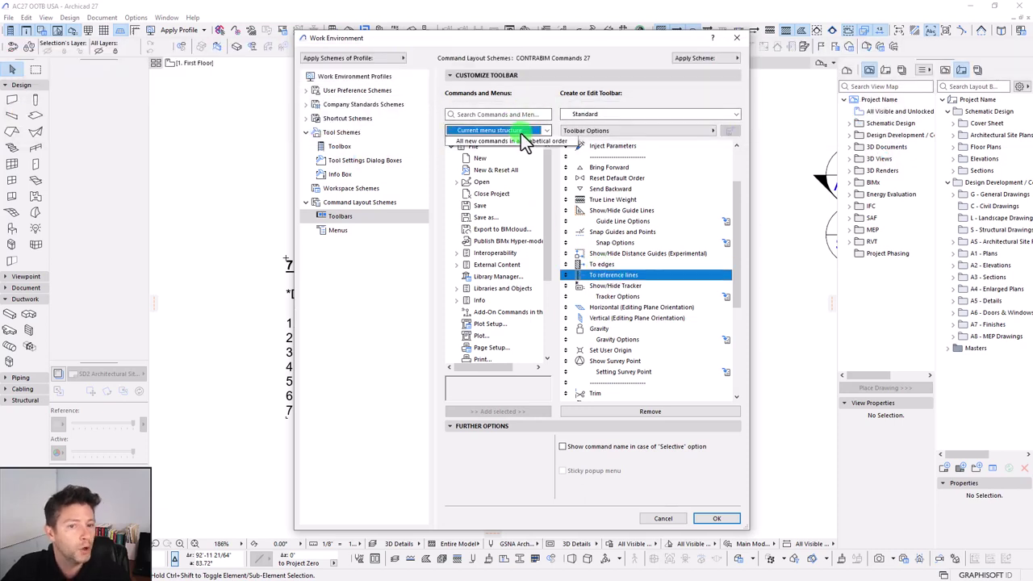
List commands as All new commands in alphabetical order
click(521, 132)
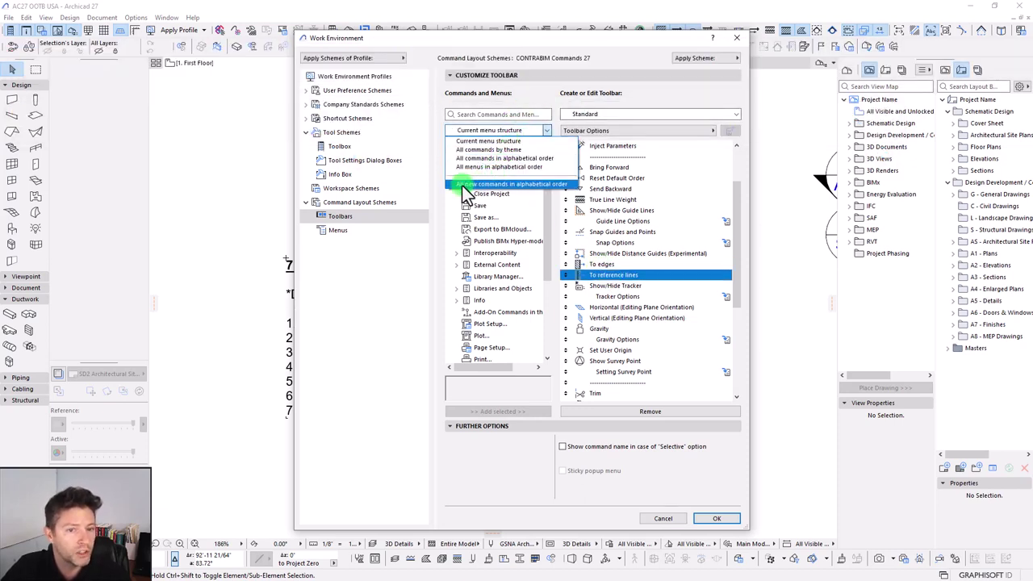
click(493, 184)
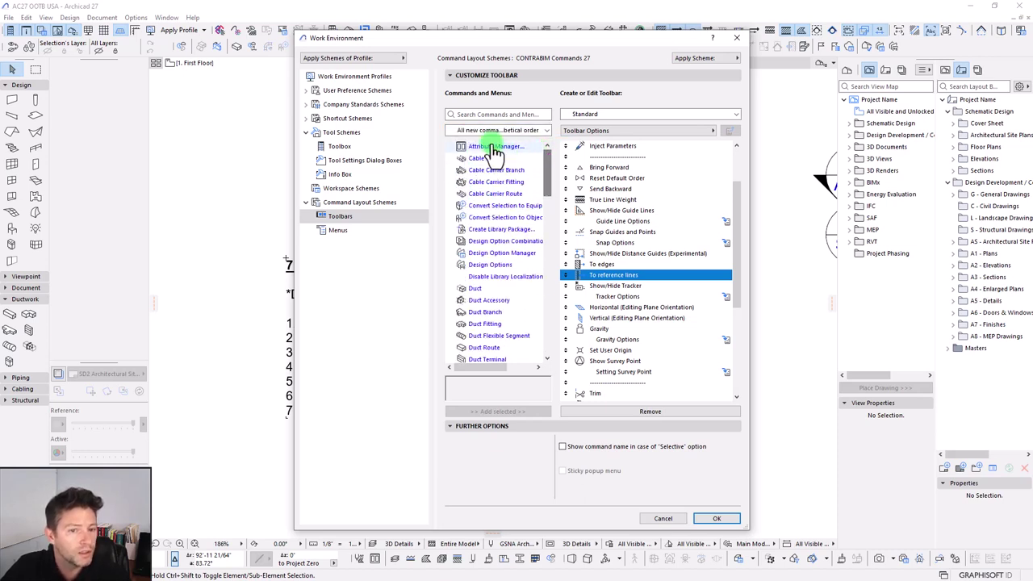
drag(546, 166, 461, 168)
Select the Design Option Manager and Design Options items at the end of the Standard toolbar
drag(735, 260, 735, 323)
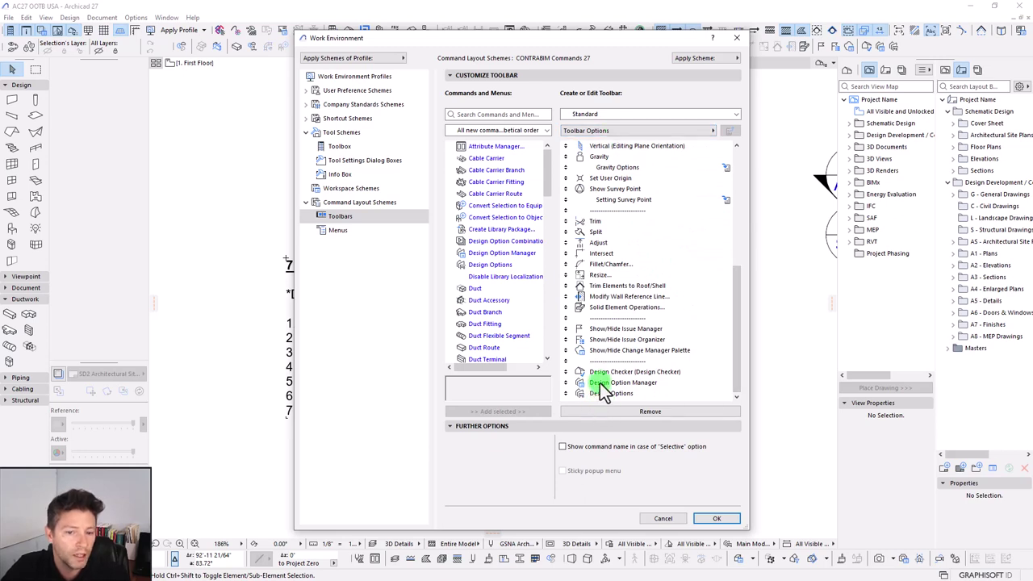
click(603, 383)
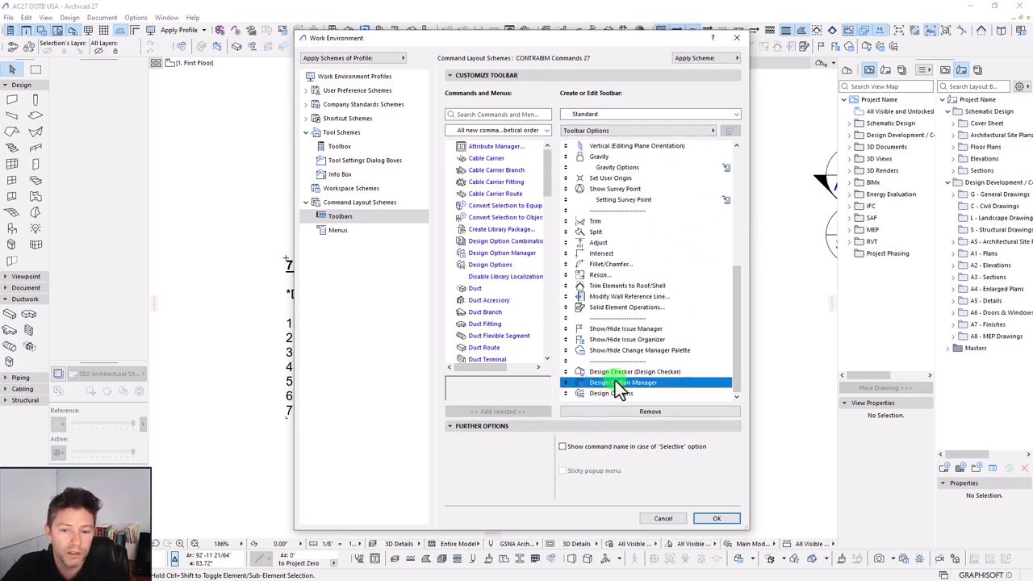
click(611, 394)
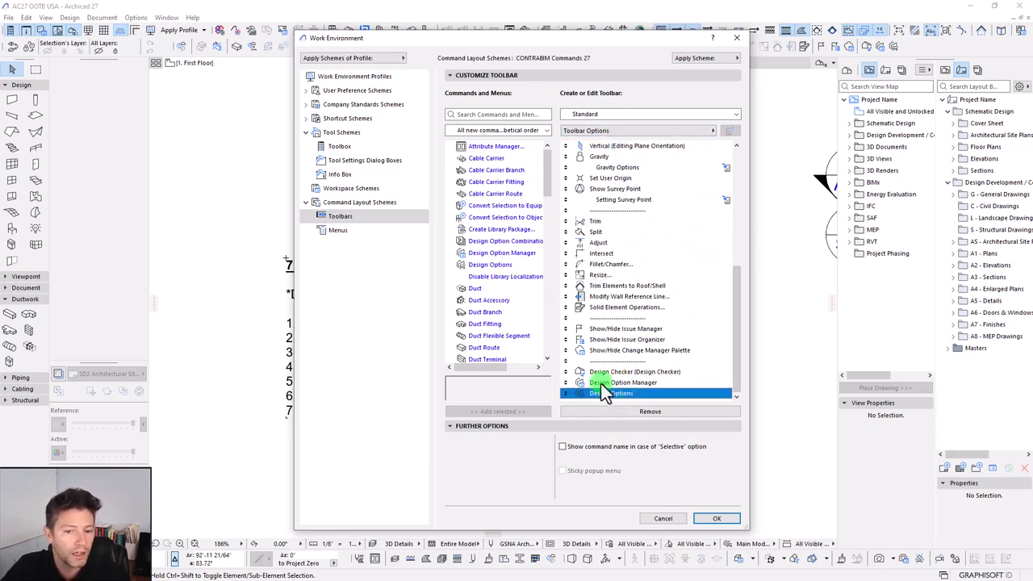
drag(600, 38, 565, 72)
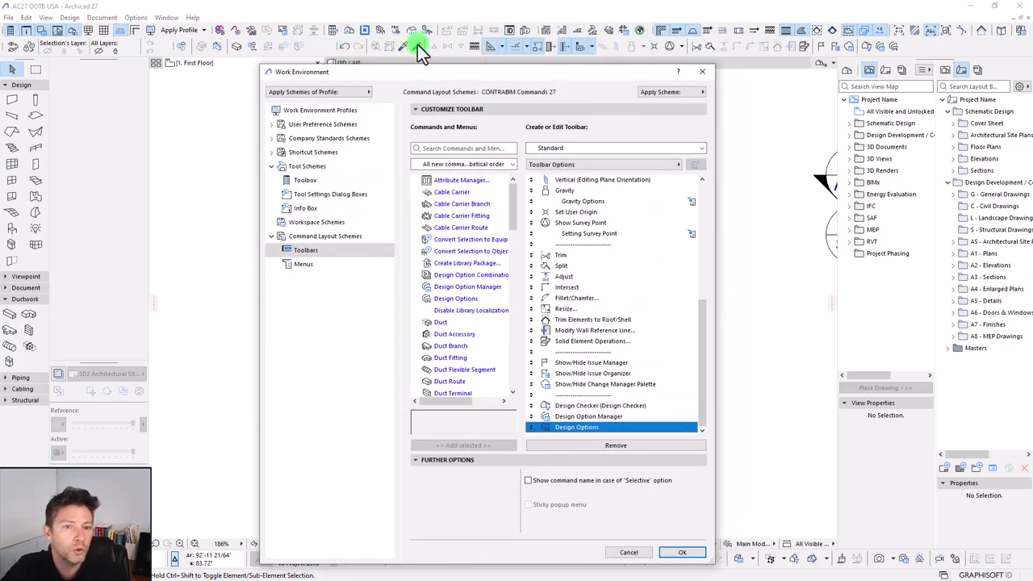
click(888, 50)
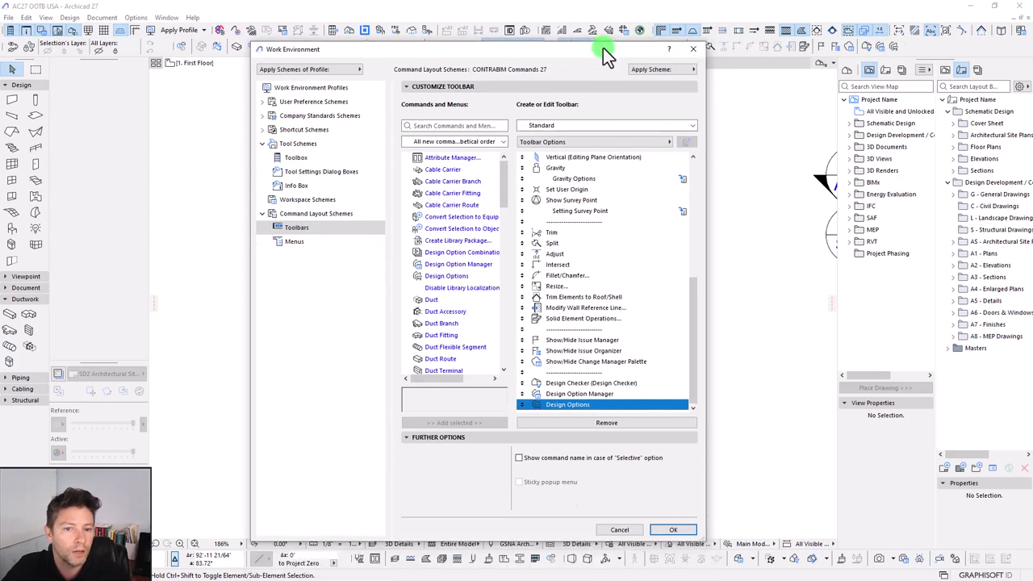
drag(603, 42, 601, 34)
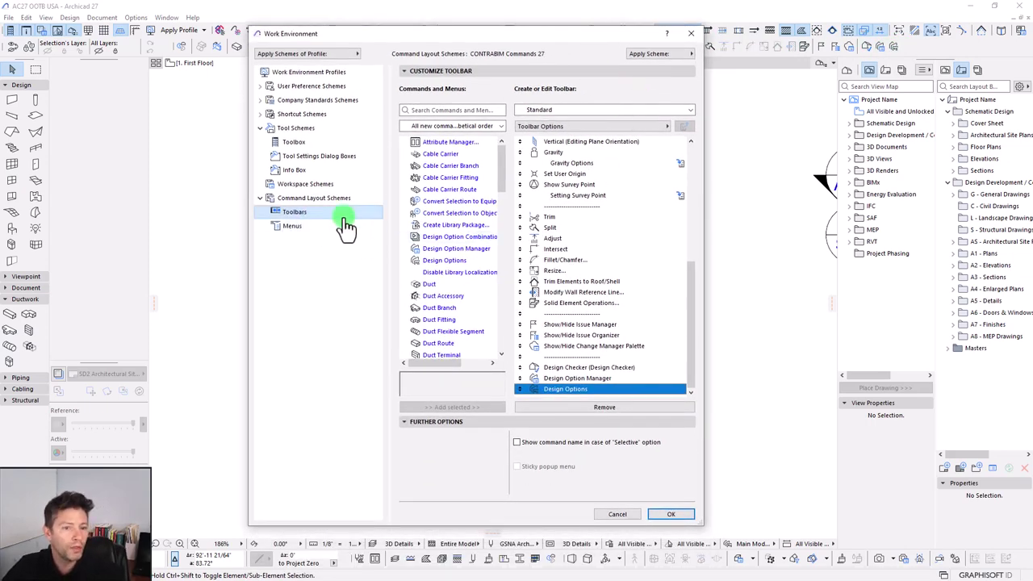
Switch through CONTRABIM Accessories and CONTRABIM Functions to the CONTRABIM Tools & Profile toolbar
drag(357, 33, 581, 38)
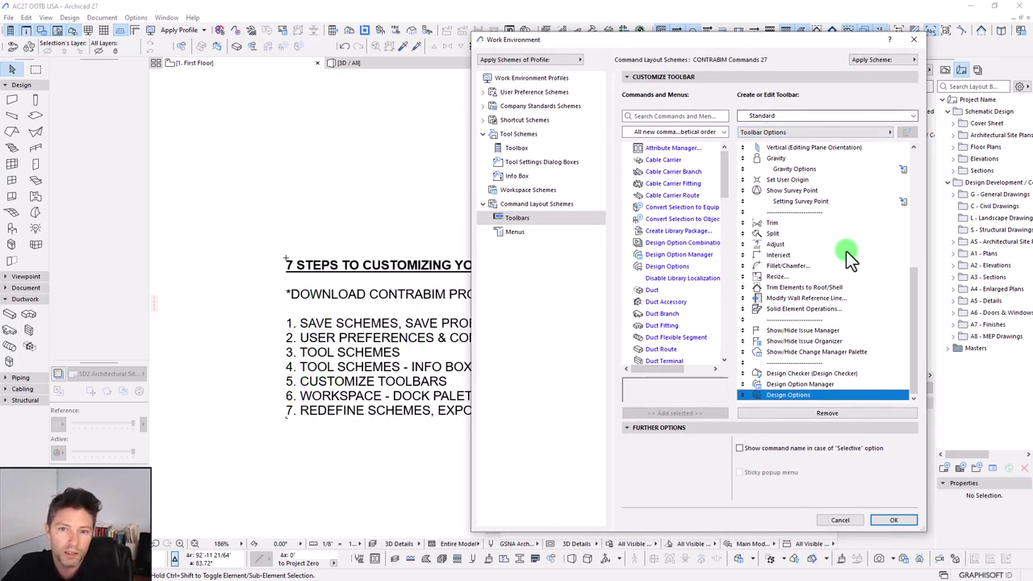
click(799, 115)
click(779, 161)
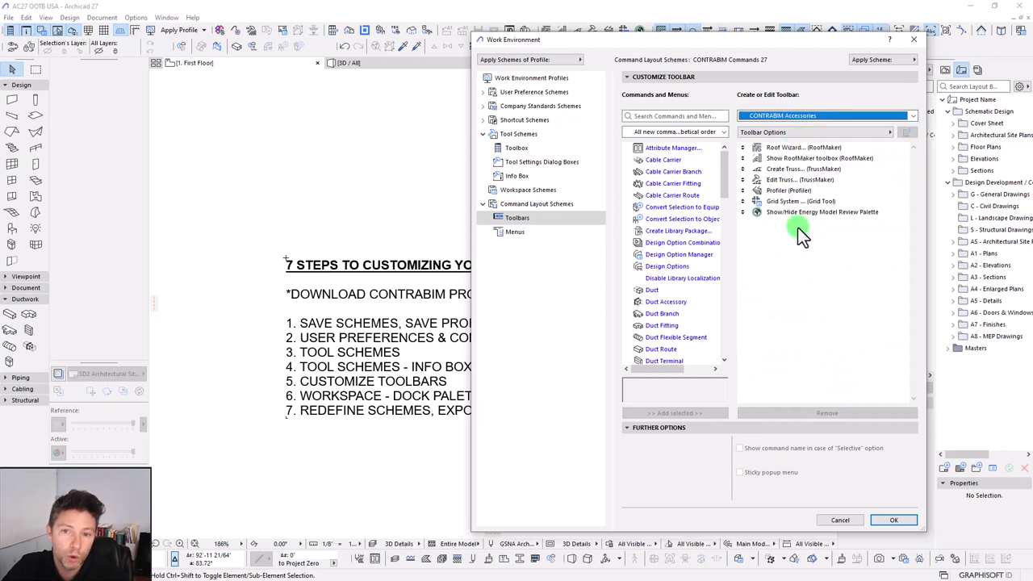
click(792, 115)
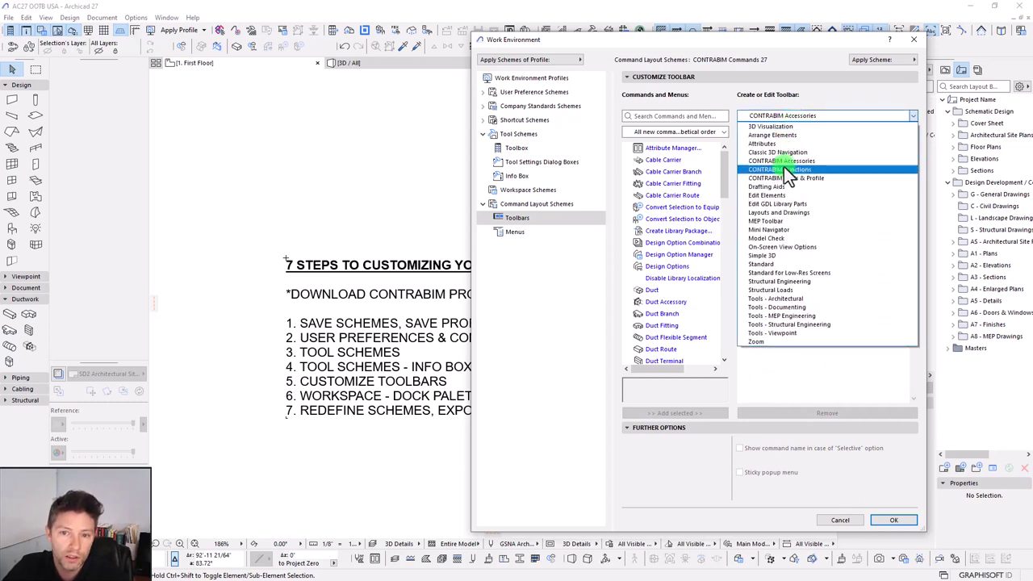
click(784, 169)
click(790, 121)
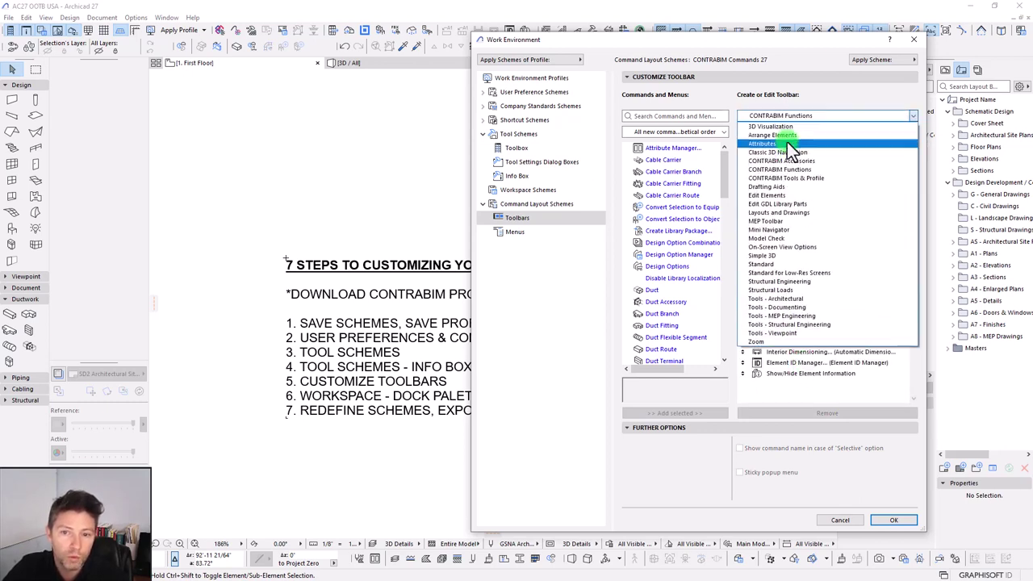
click(786, 179)
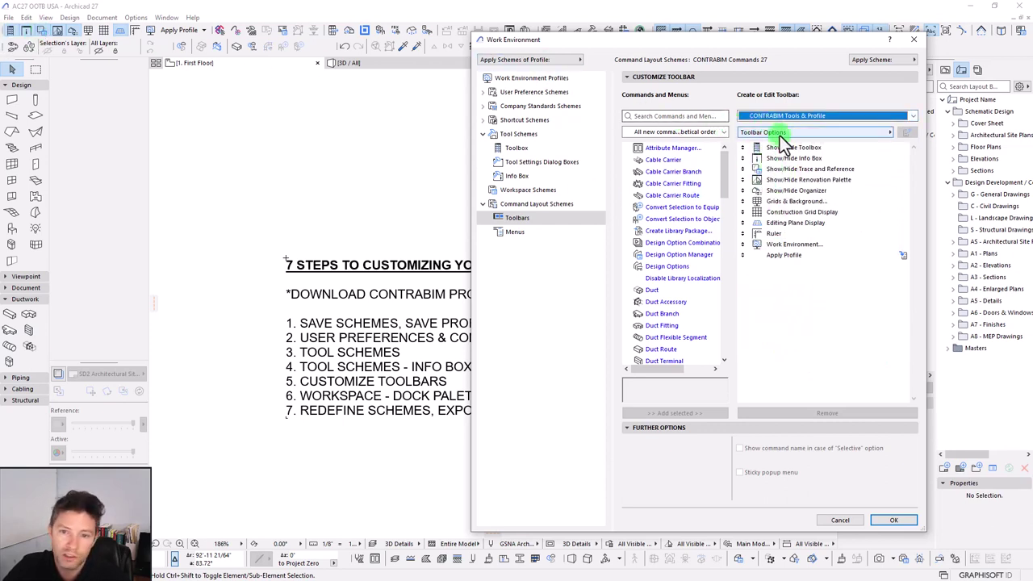
Select the Work Environment... item and close Toolbar Options without changes
drag(779, 46, 738, 49)
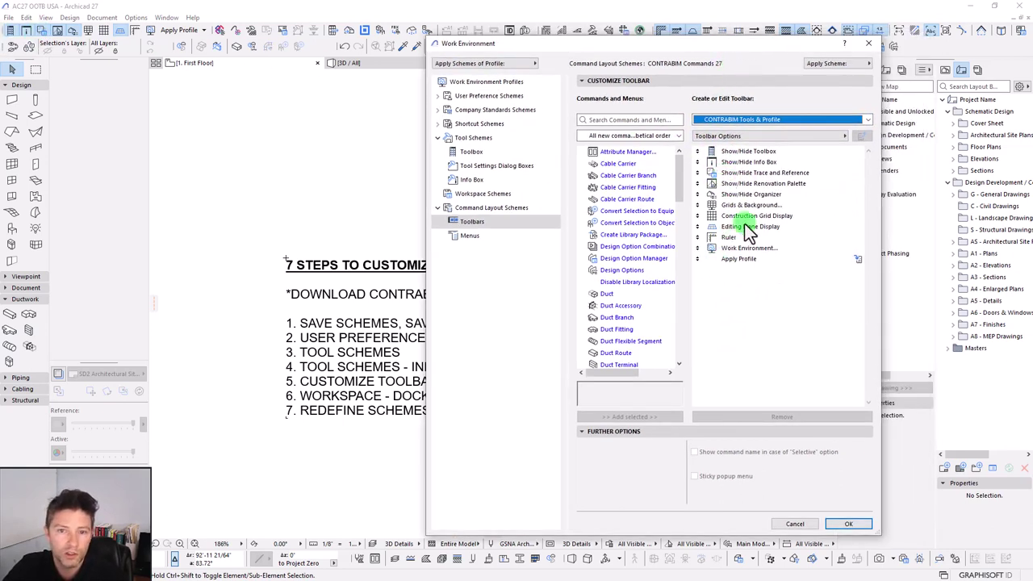
drag(661, 43, 618, 51)
click(609, 242)
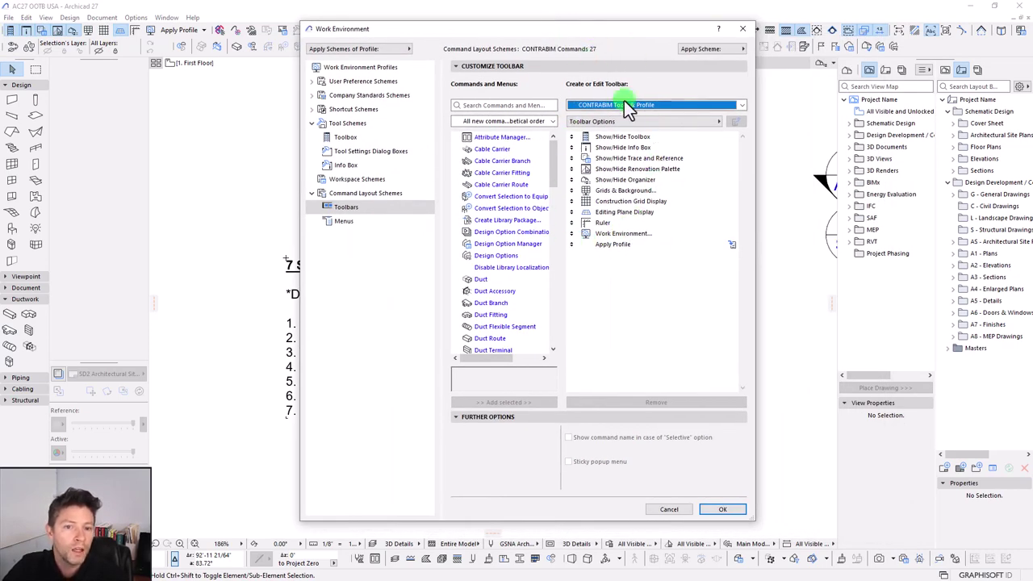
click(710, 122)
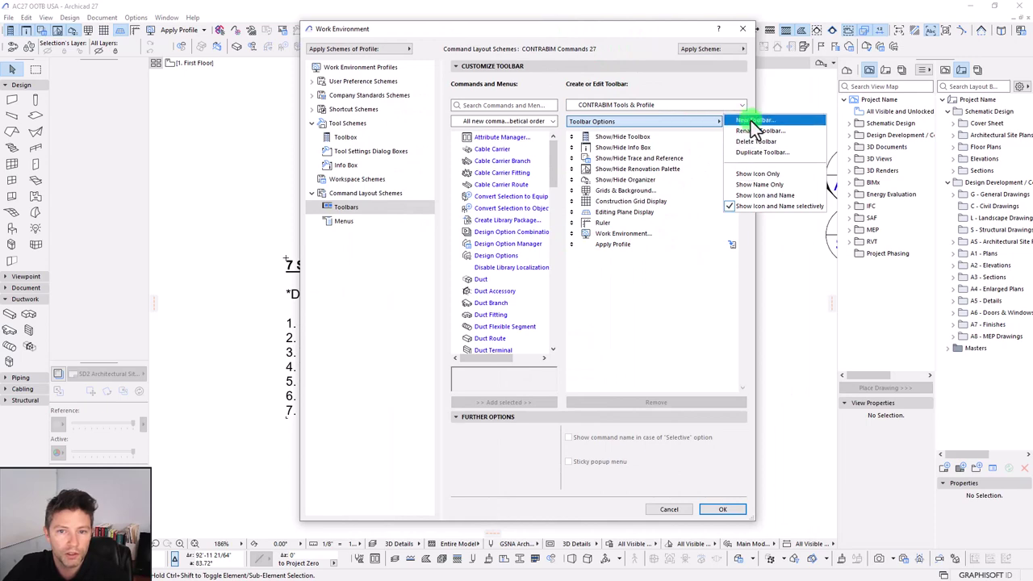
click(651, 91)
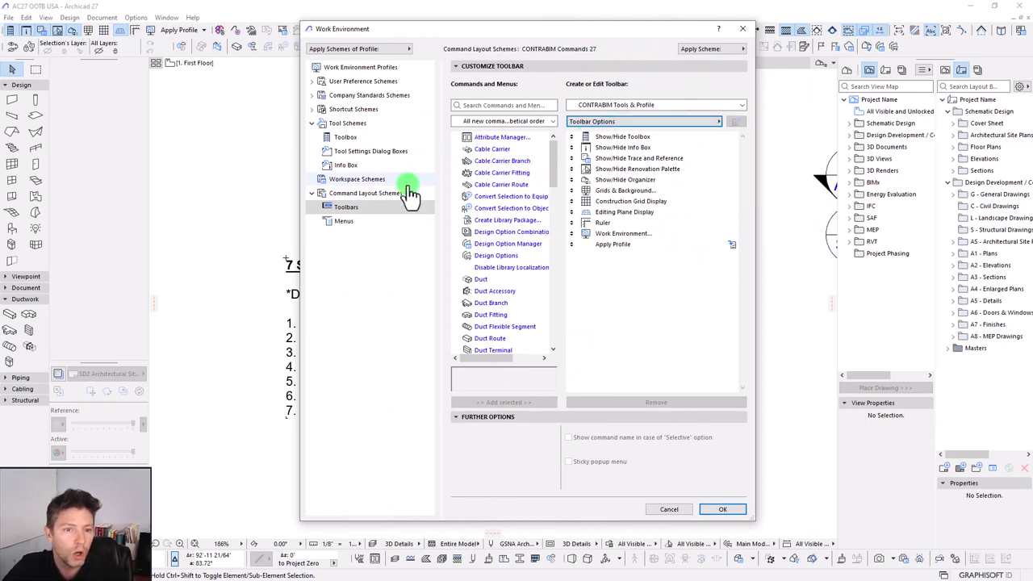
Review the CONTRABIM Presentation 27 workspace scheme and close Work Environment with OK
drag(484, 30, 602, 36)
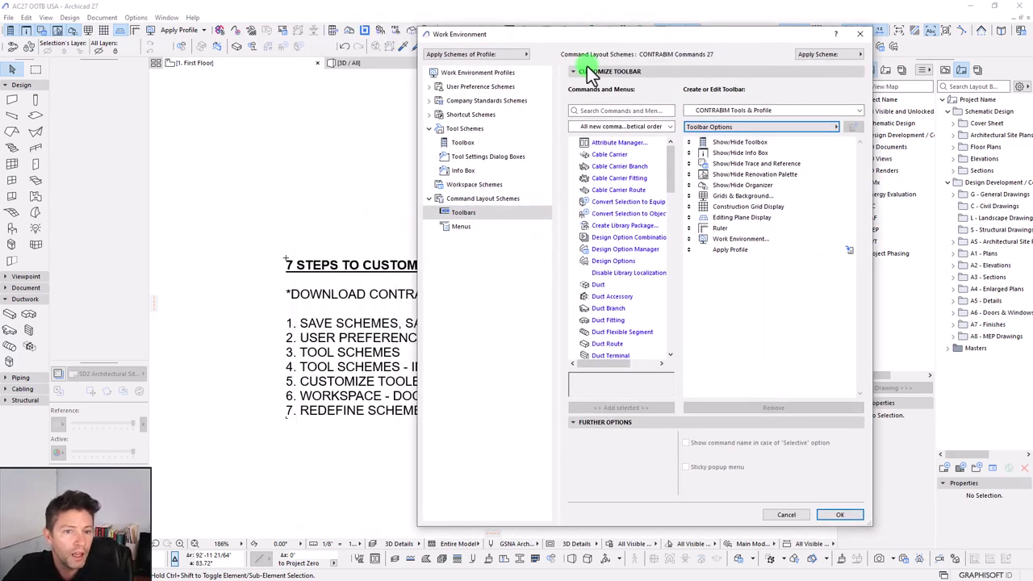
click(474, 185)
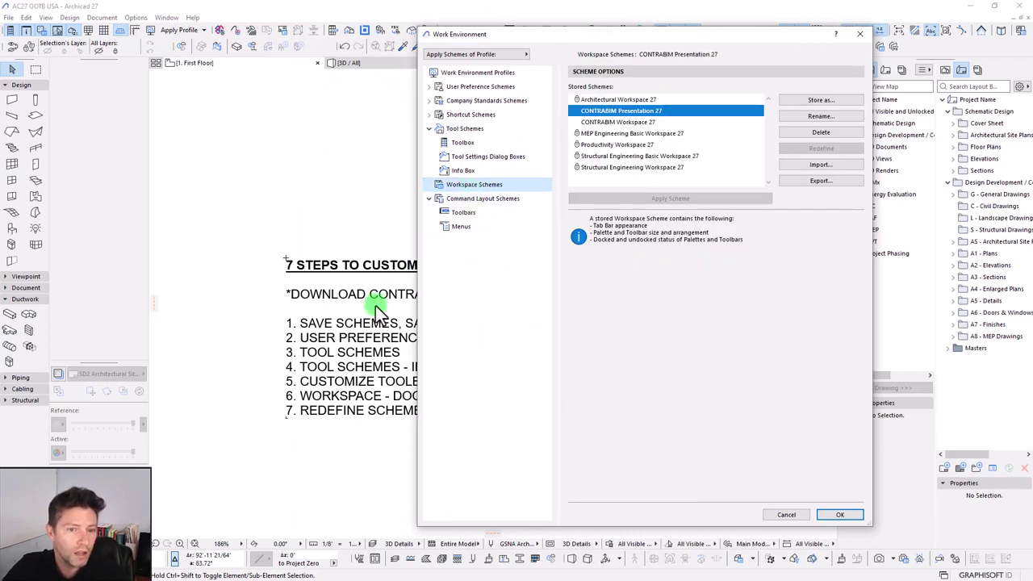
drag(493, 35, 339, 15)
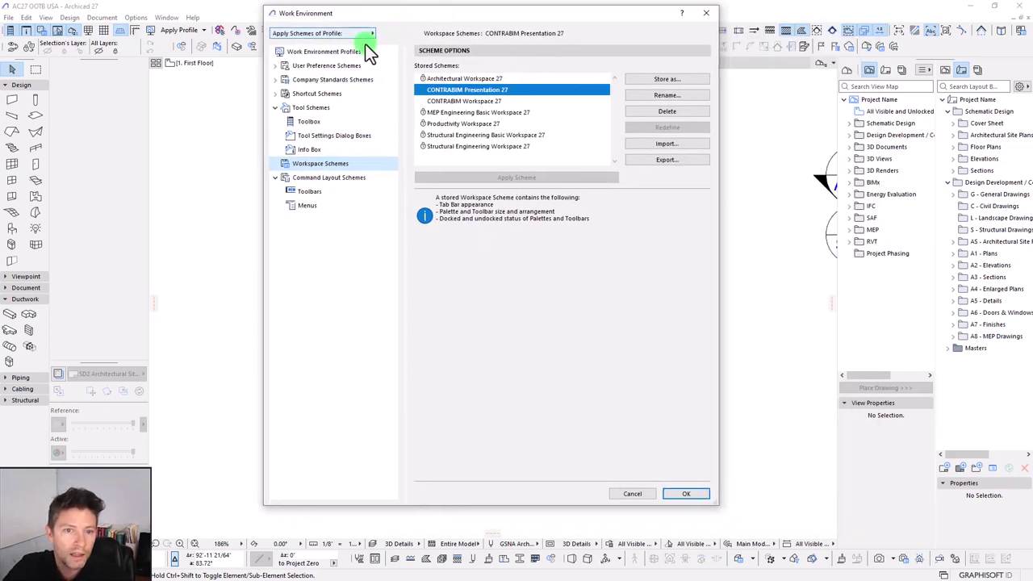
drag(488, 15, 490, 23)
click(682, 503)
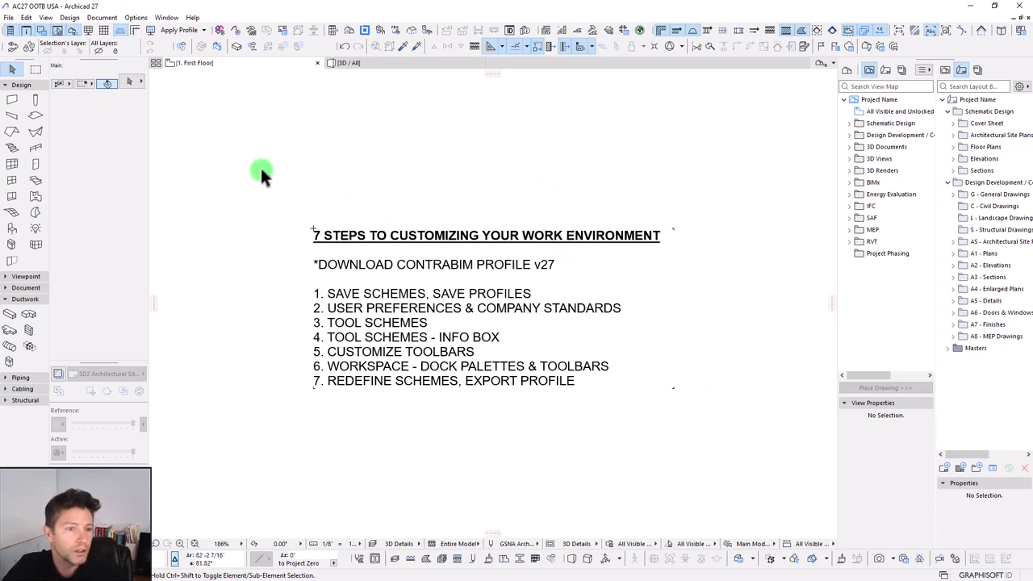
Hide the Toolbox, Info Box, Renovation and Navigator/Organizer palettes, centring the text block
click(11, 34)
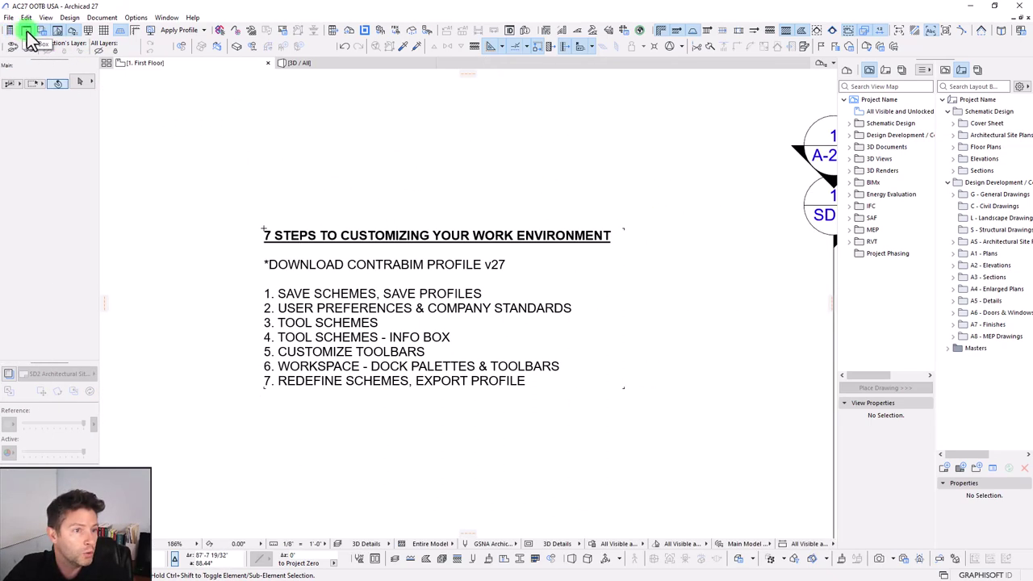
click(27, 32)
click(41, 31)
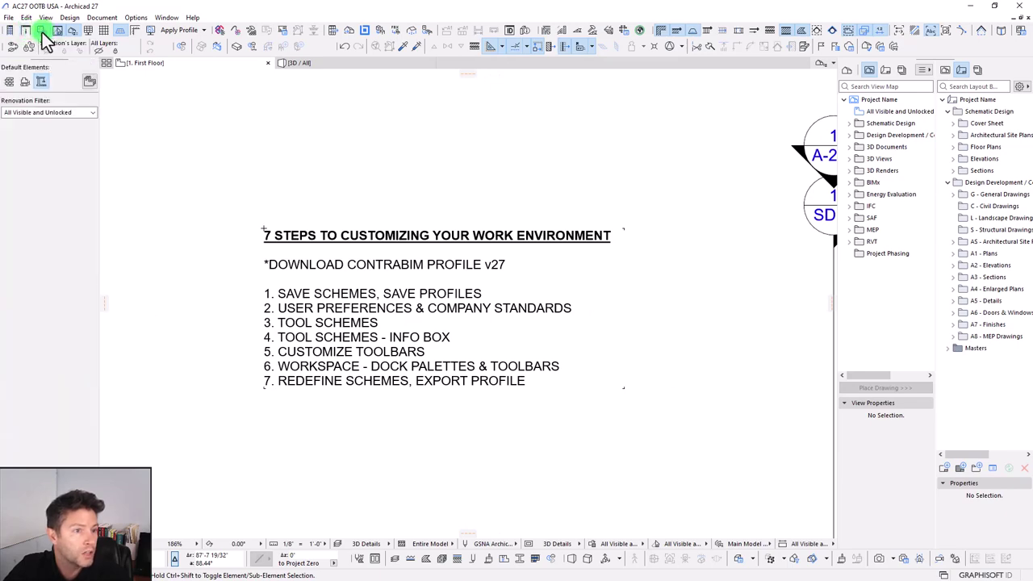
click(57, 32)
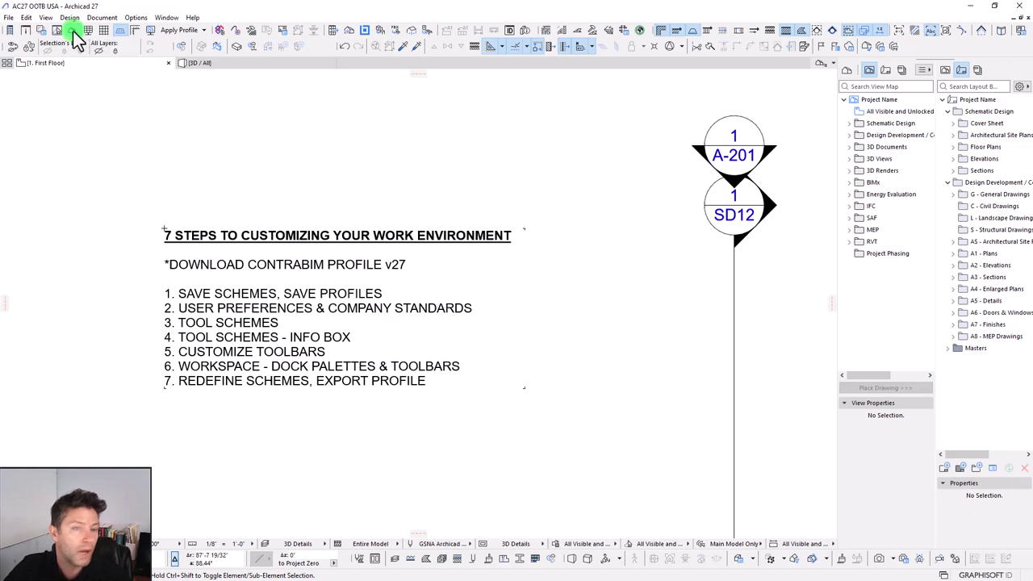
click(74, 33)
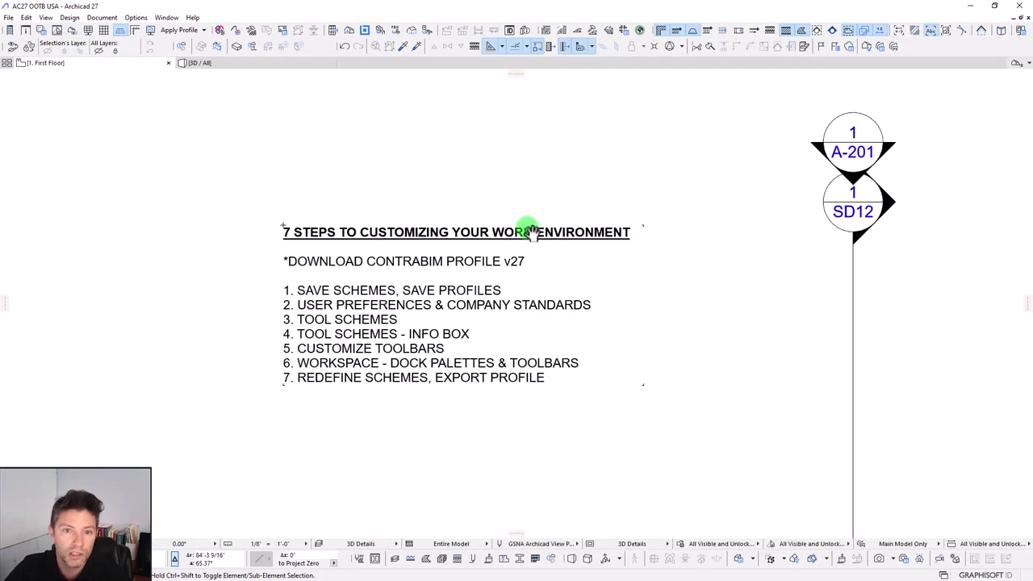
scroll(423, 277, up, 2)
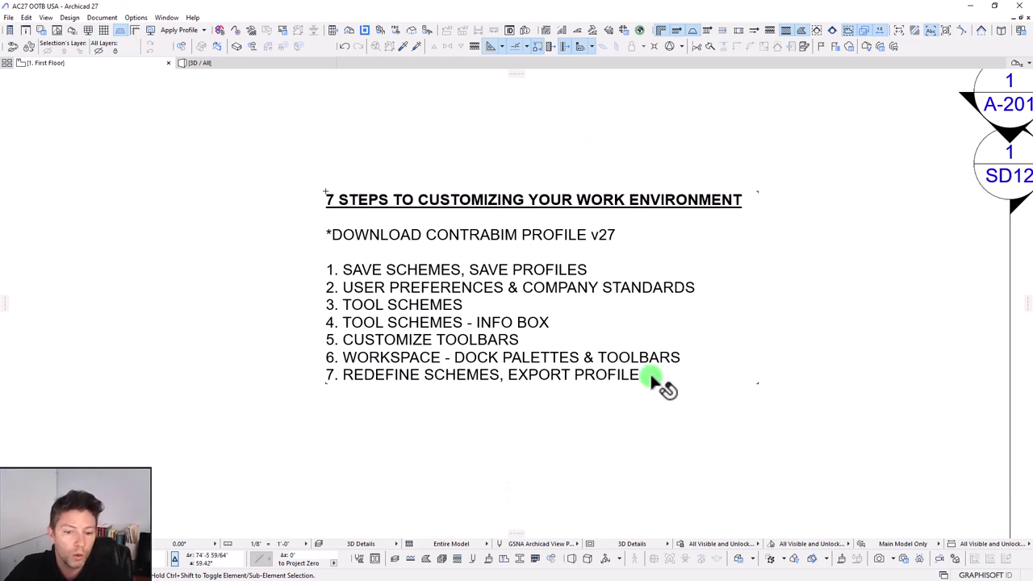
middle_drag(607, 344, 585, 355)
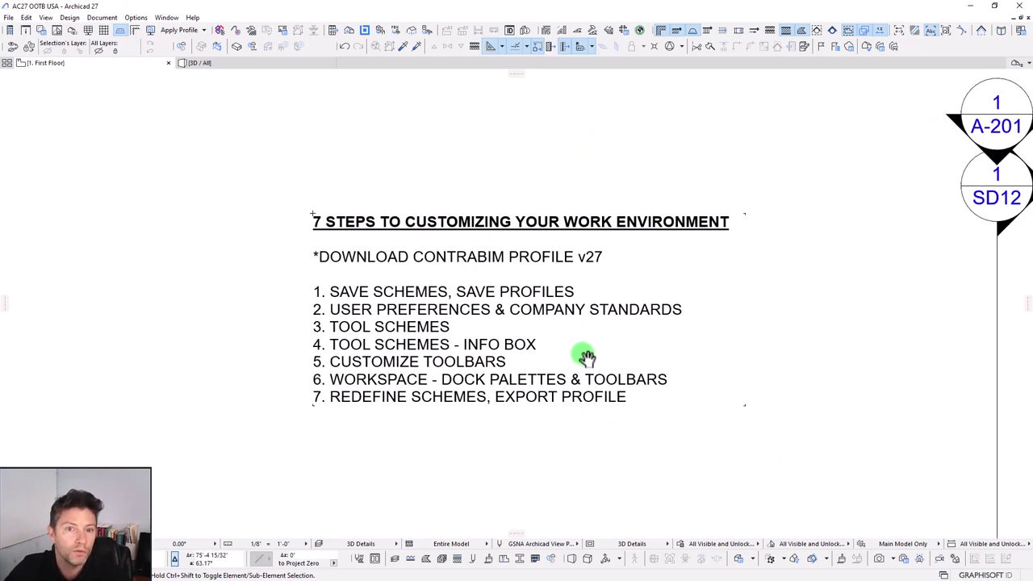
Redefine the CONTRABIM Presentation 27 workspace scheme from the current palette-free layout
click(136, 18)
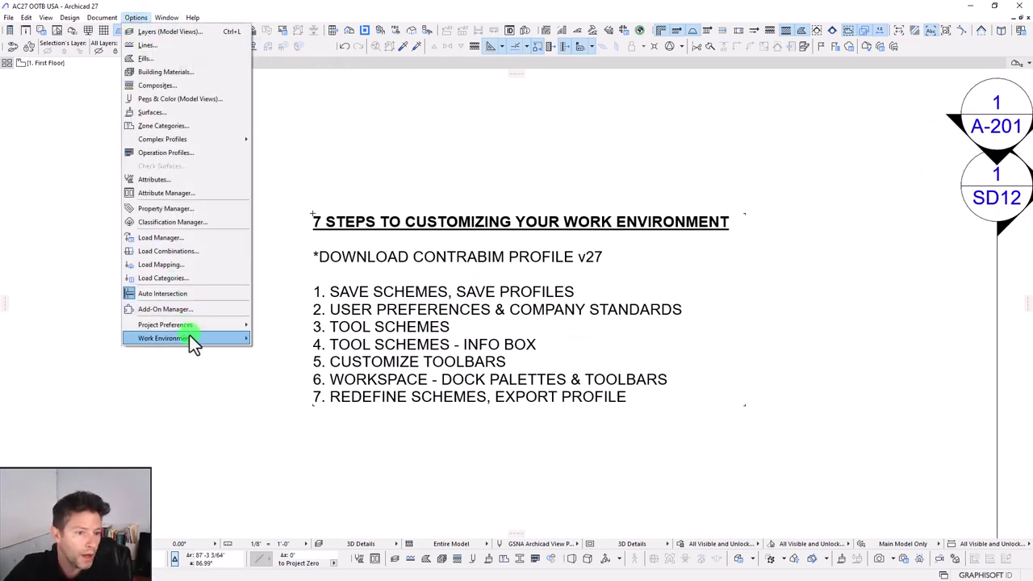
mouse_move(189, 334)
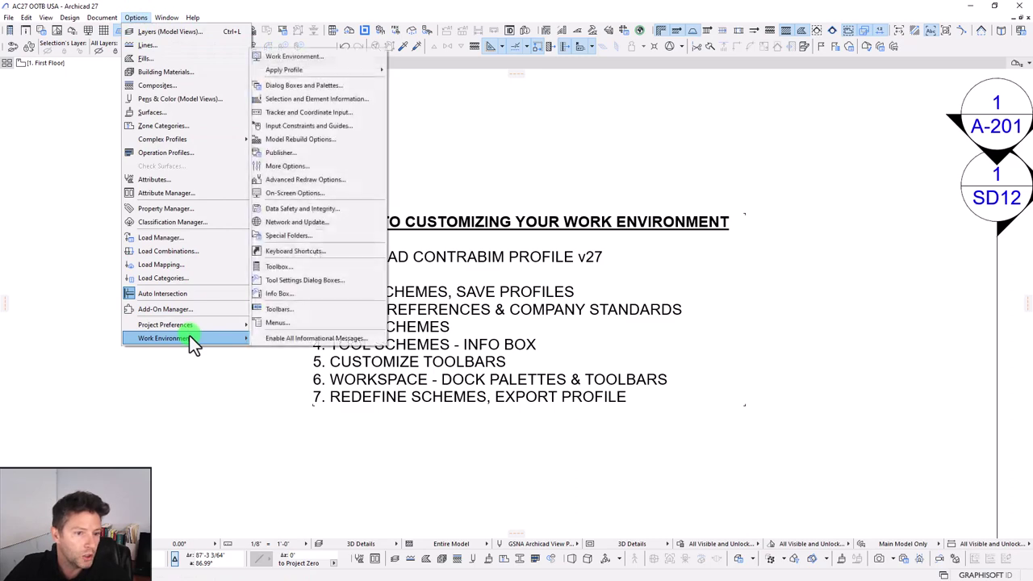
click(297, 57)
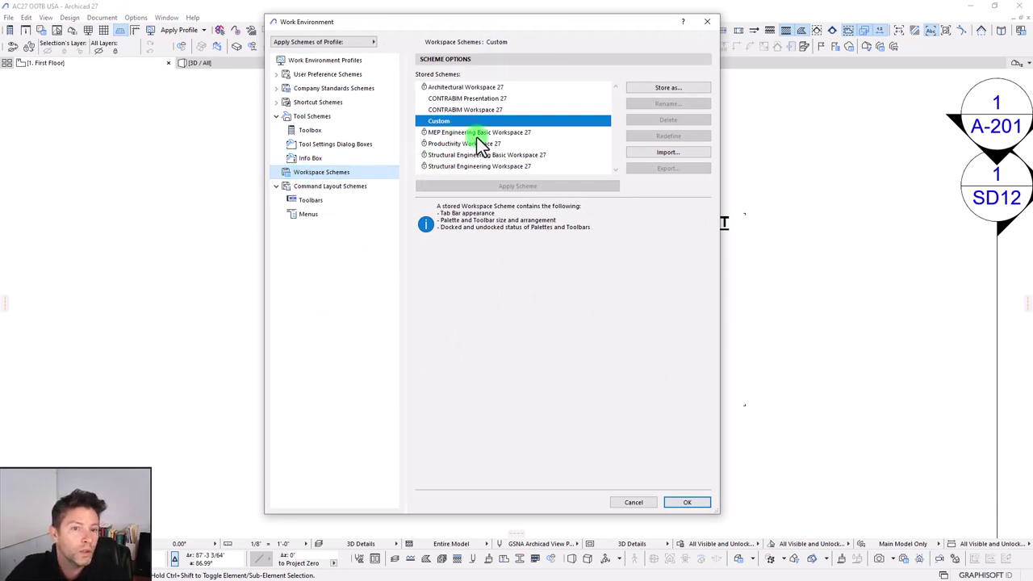
click(475, 97)
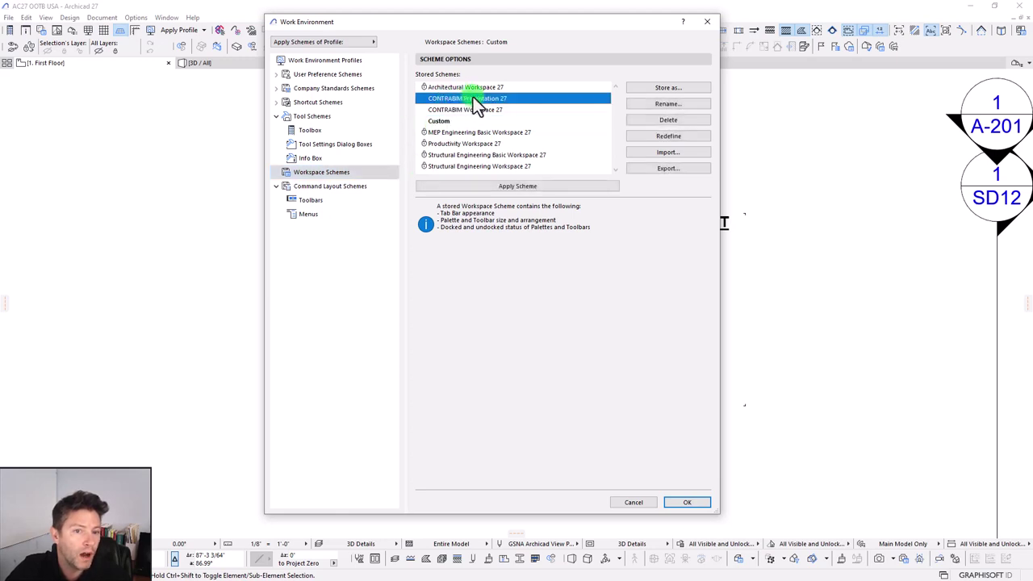
click(660, 137)
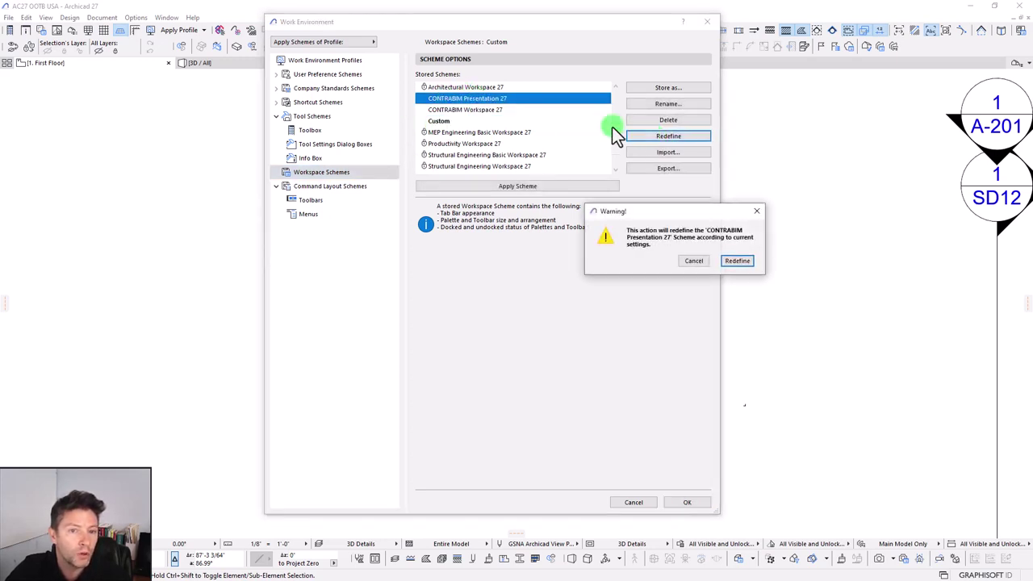
click(736, 261)
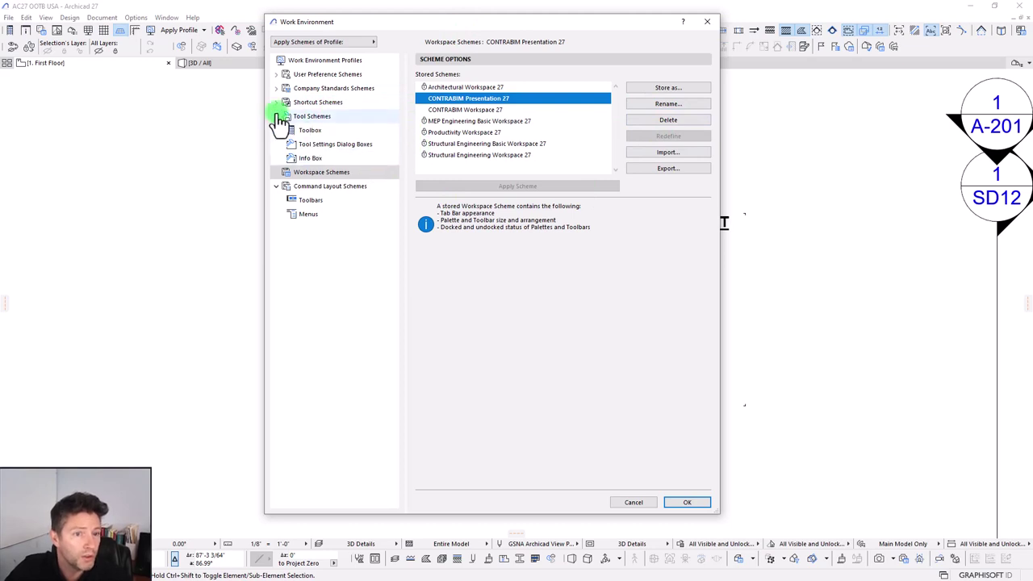
Enable Physically Based Rendering in 3D under Experimental Features and store the preferences as a new scheme
click(282, 75)
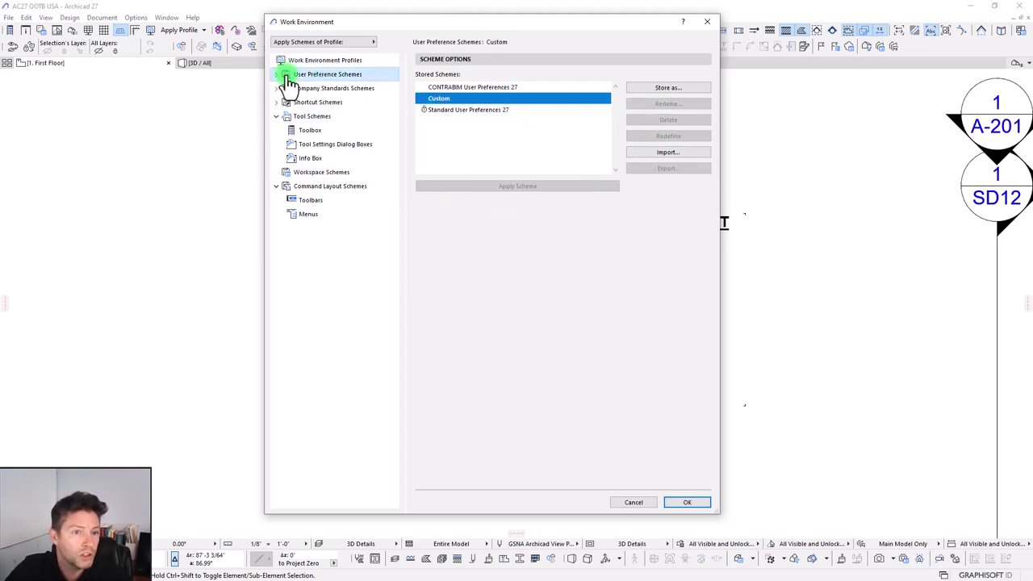
click(276, 74)
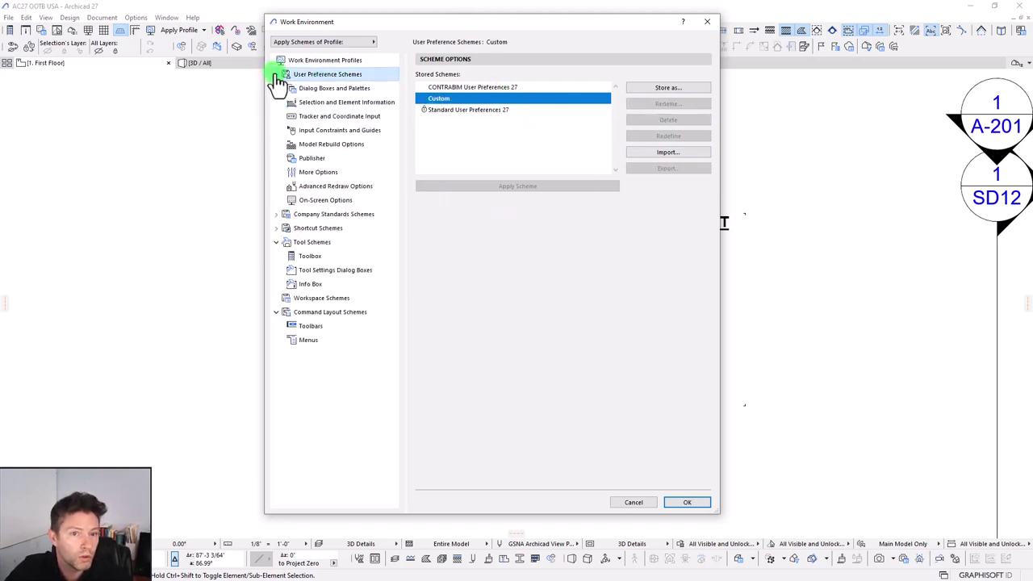
click(309, 173)
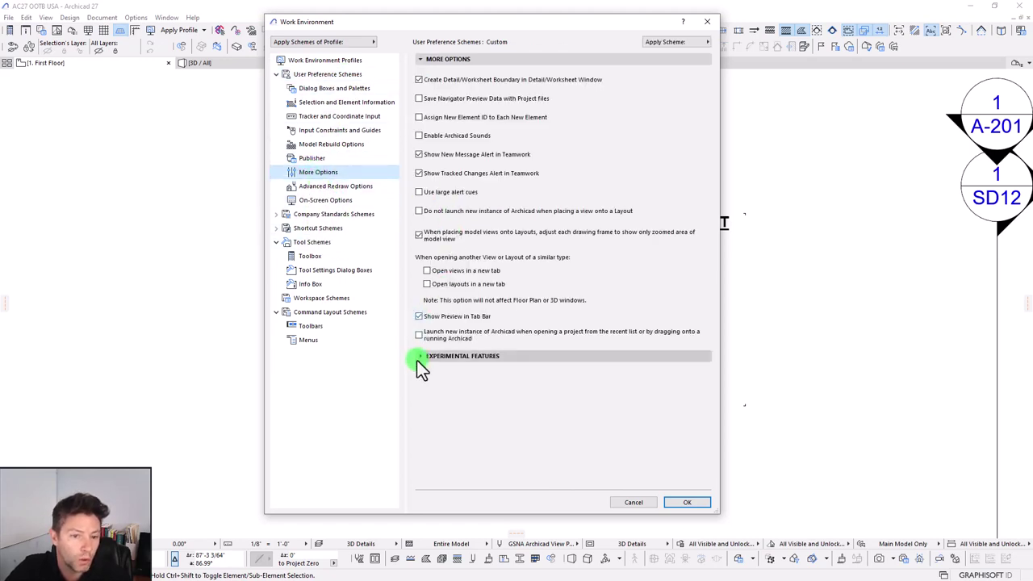
click(421, 357)
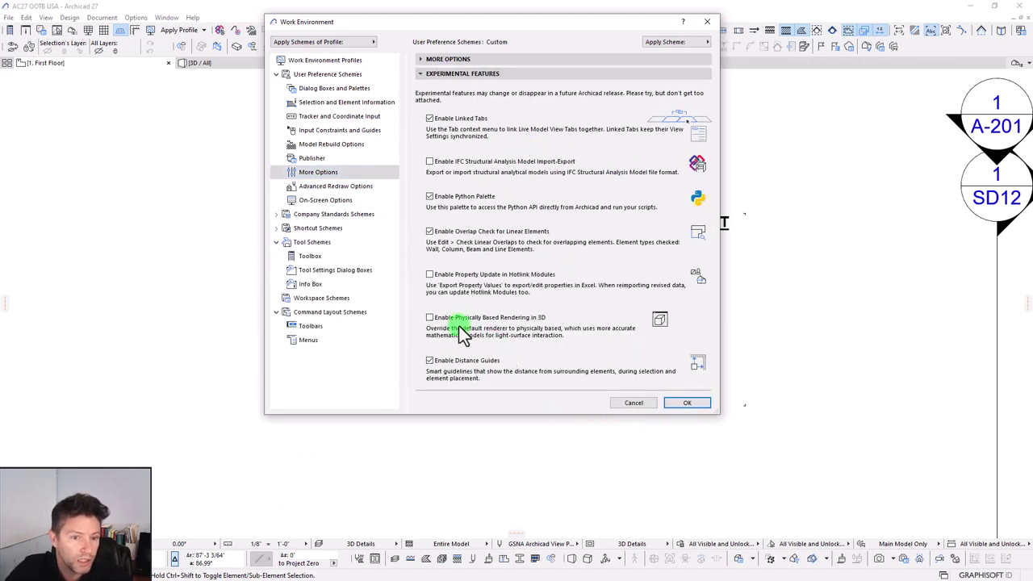
click(451, 319)
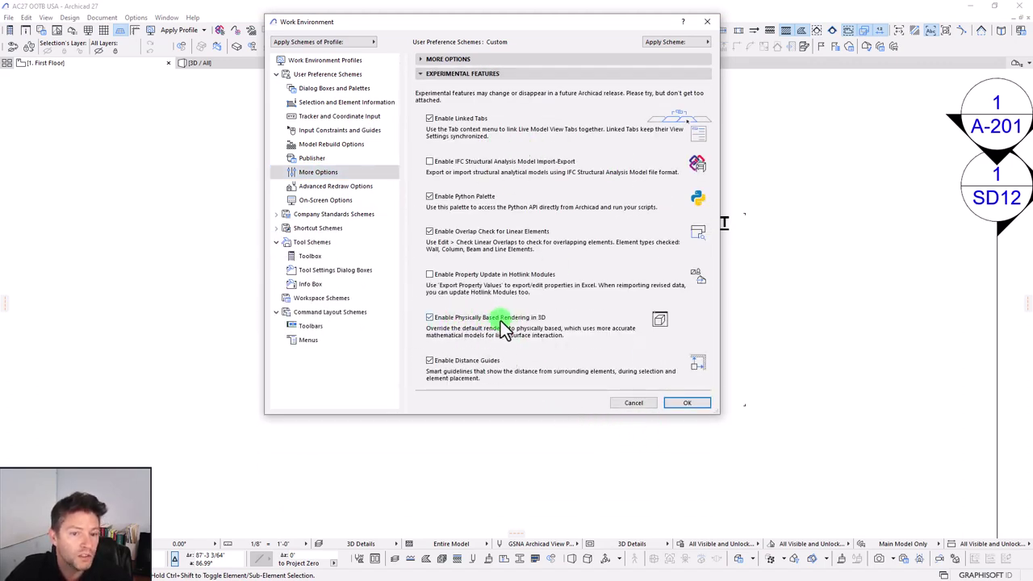
click(327, 74)
click(635, 90)
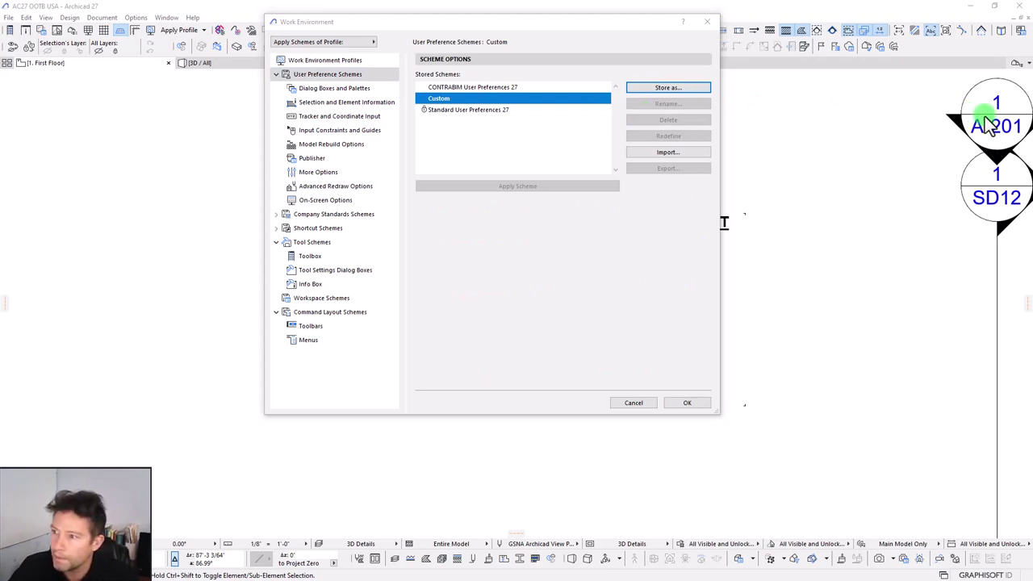
Store CONTRABIM Presentation Preferences 27 and assign it to the CONTRABIM Presentation 27 profile
drag(730, 234, 503, 227)
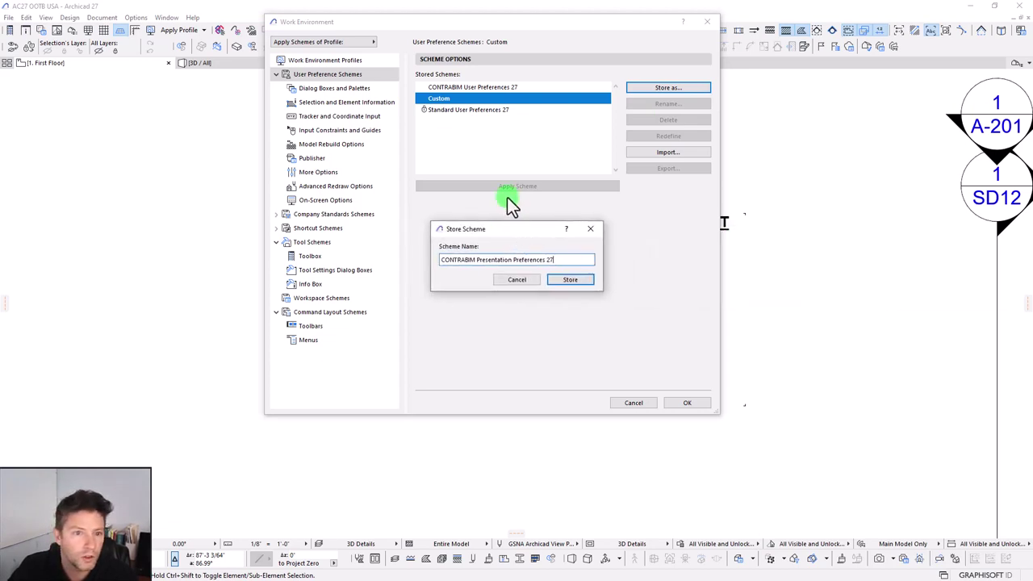
click(582, 284)
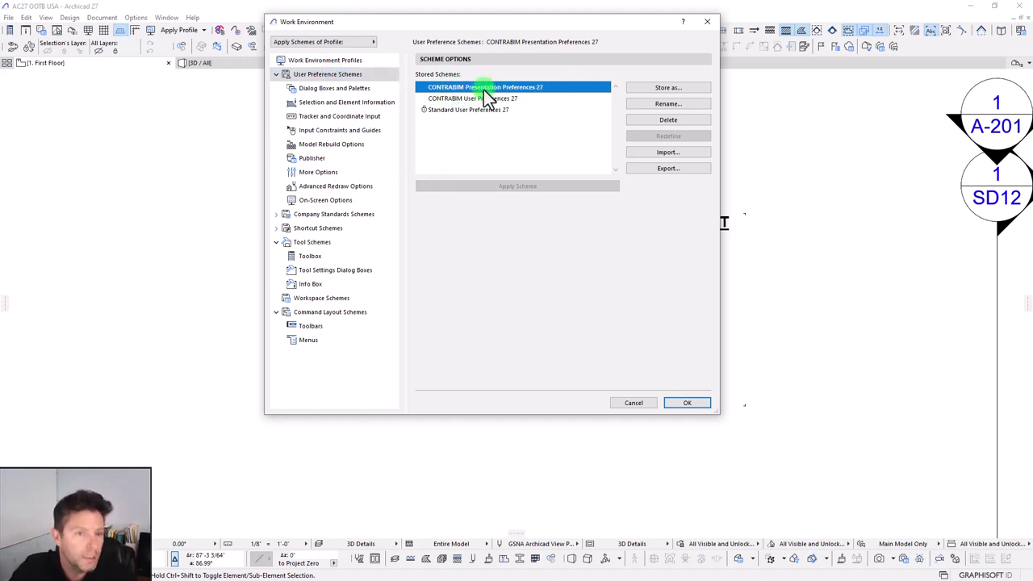
click(311, 62)
click(471, 98)
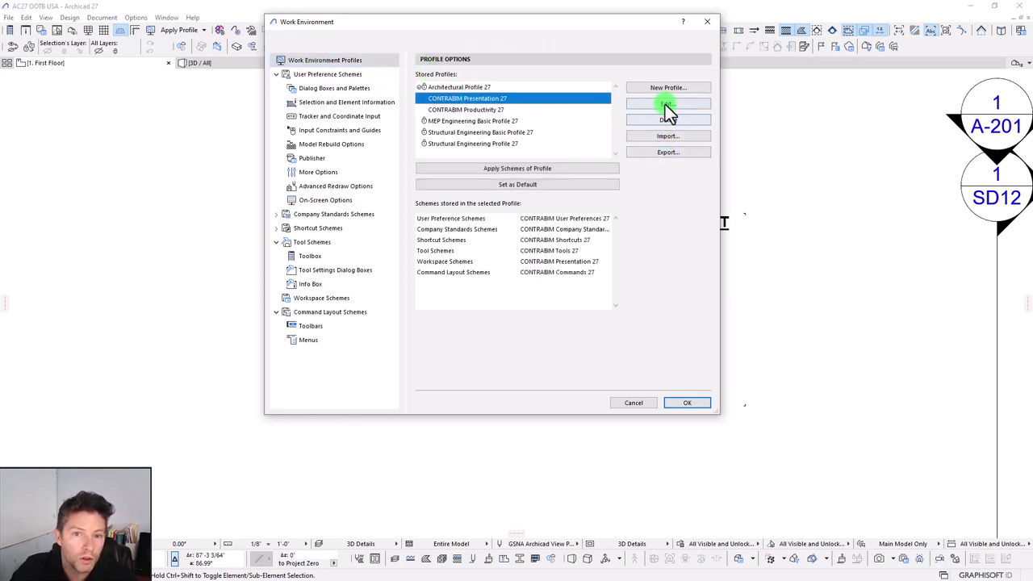
click(667, 104)
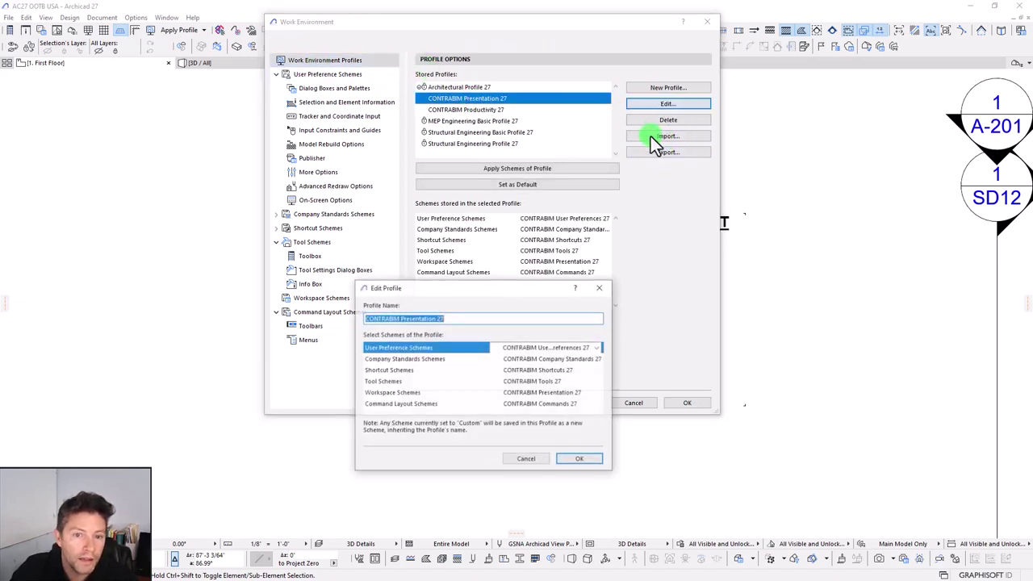
click(598, 347)
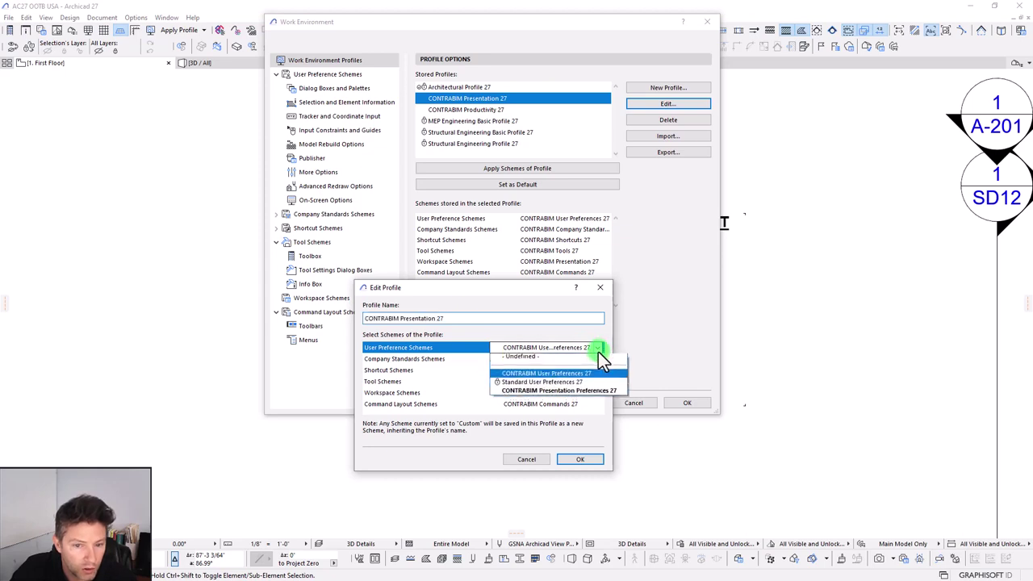
click(556, 392)
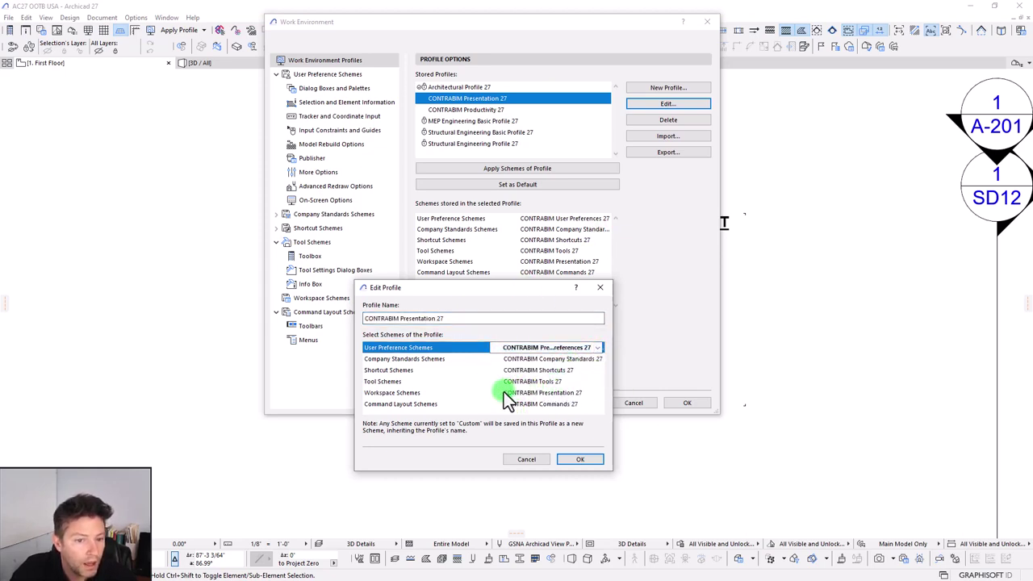
click(585, 393)
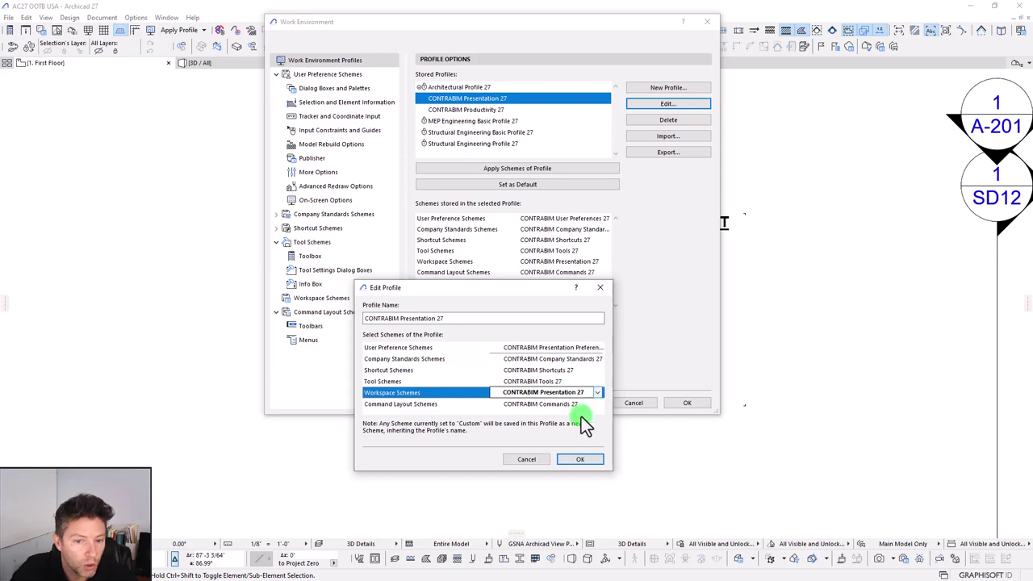
click(578, 459)
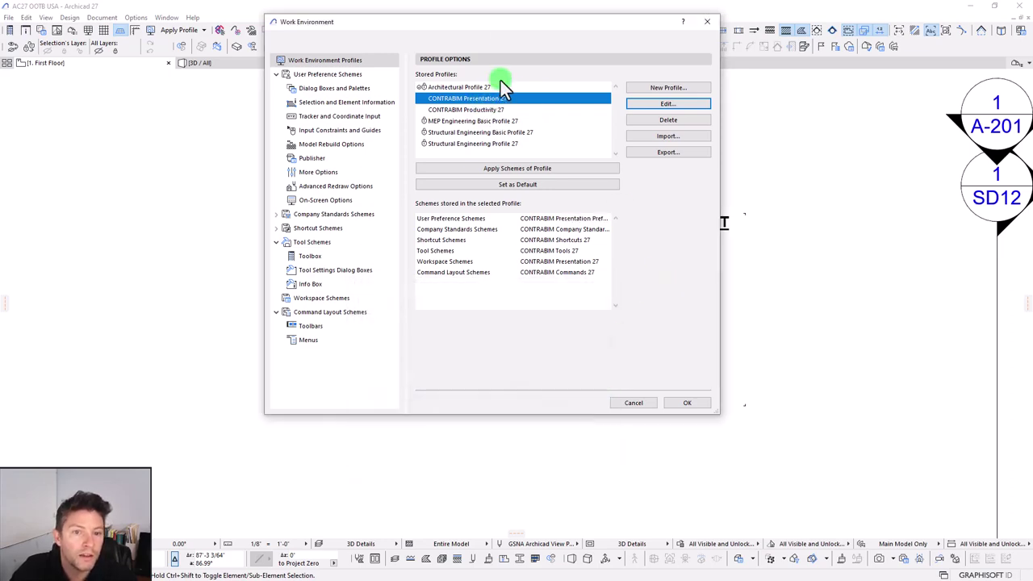
drag(511, 26, 503, 30)
Keep the work environment changes and apply the CONTRABIM Productivity 27 profile
click(675, 406)
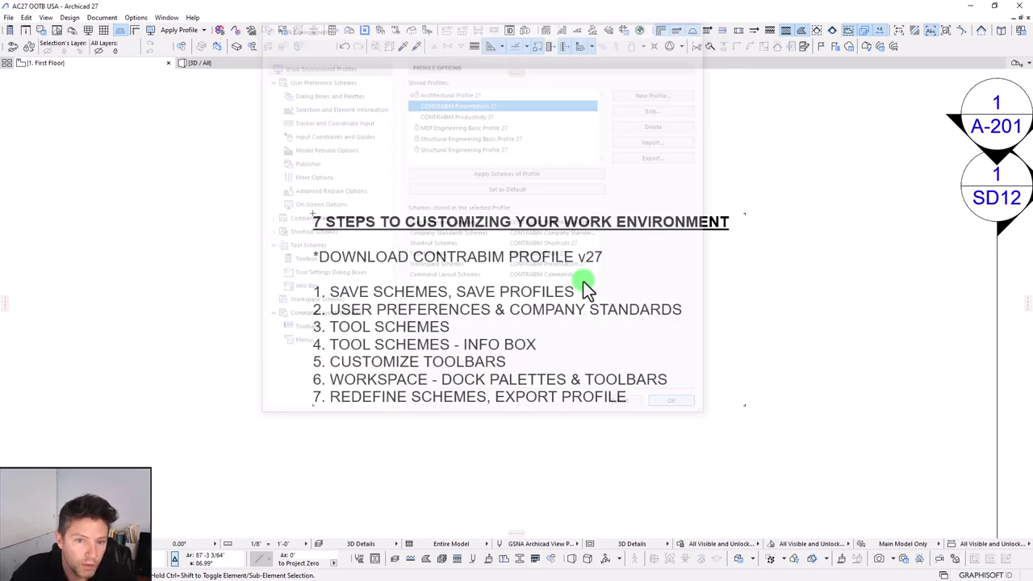
click(204, 30)
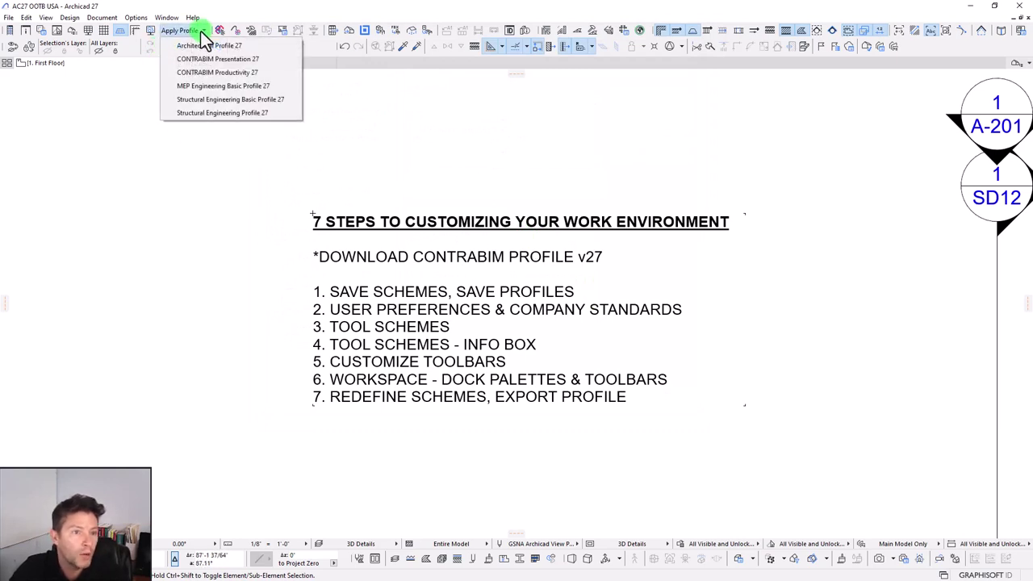
click(206, 73)
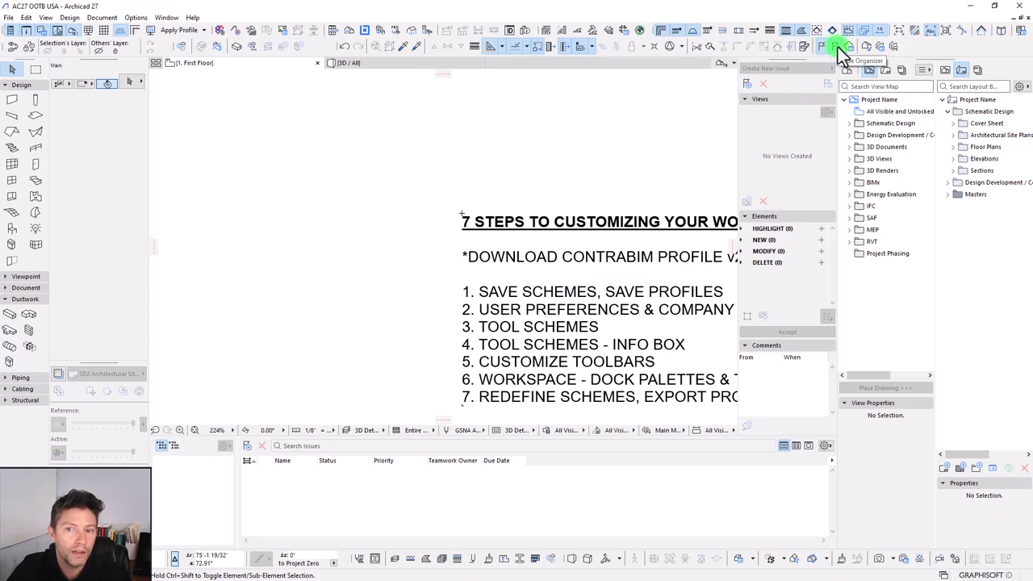
Close the Issue Organizer panels and pan the text block back into view
click(838, 47)
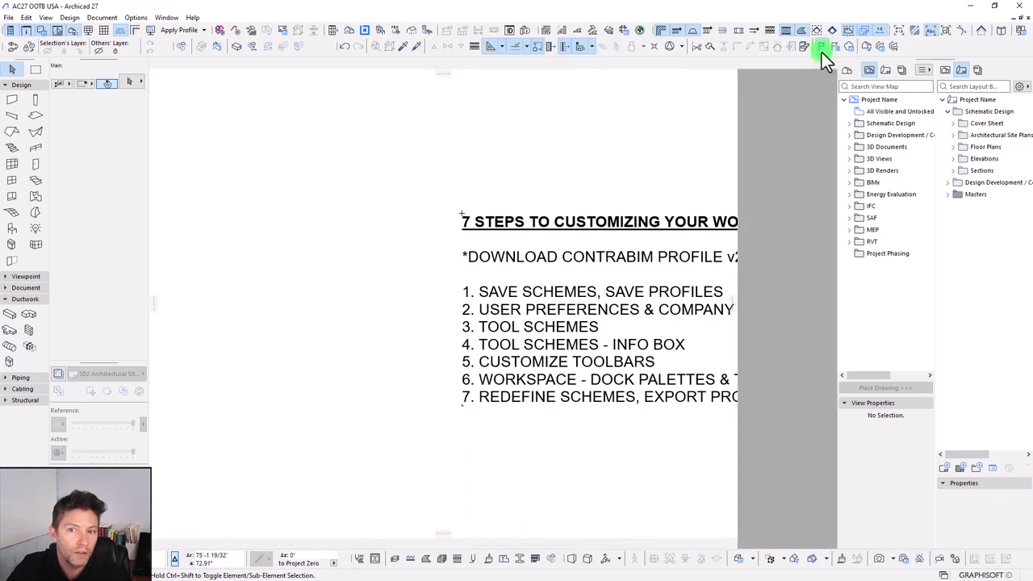
middle_drag(715, 299, 526, 295)
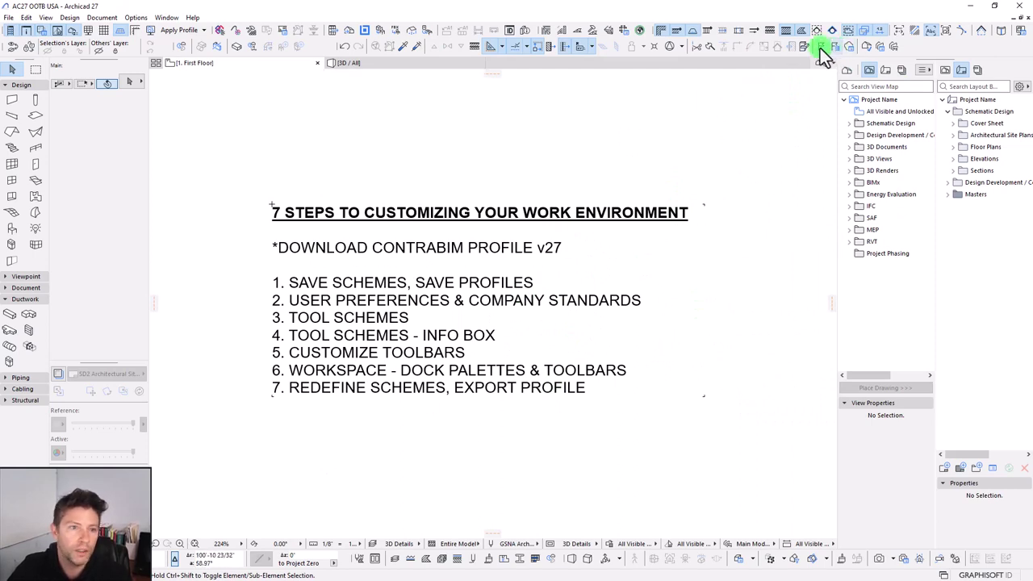
click(136, 18)
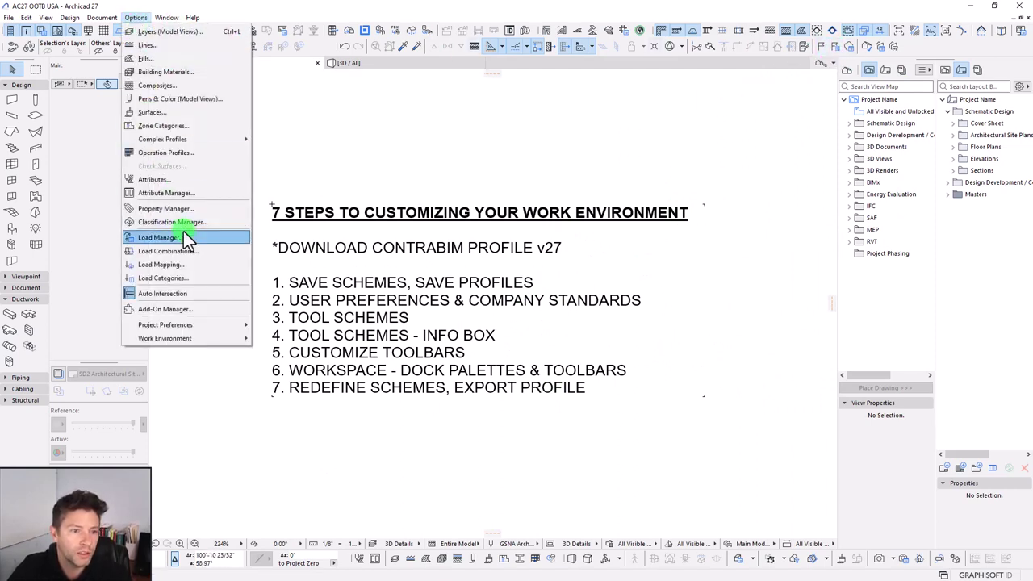
click(563, 133)
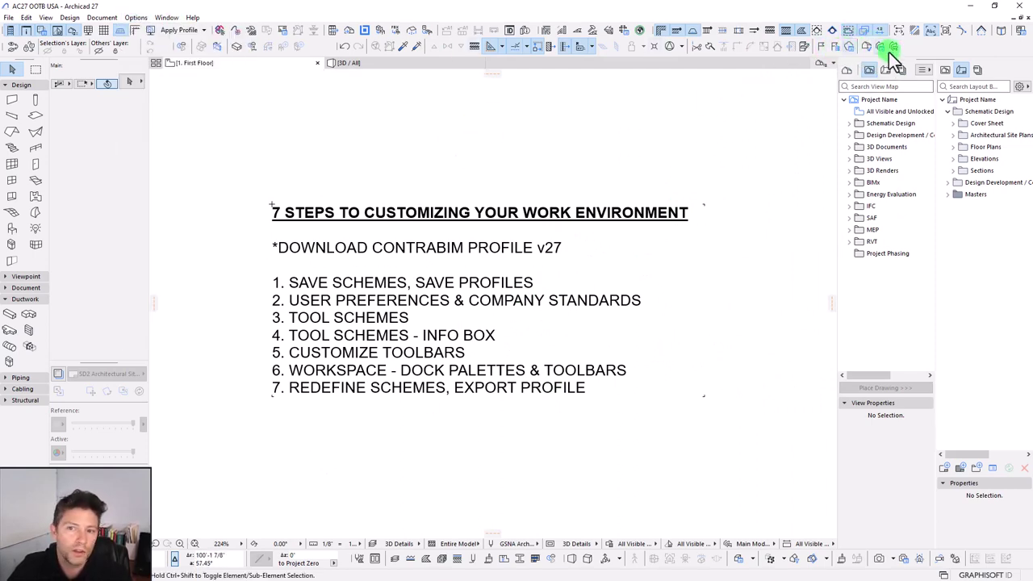
mouse_move(821, 46)
mouse_down()
mouse_move(833, 70)
mouse_move(589, 311)
mouse_up()
Apply CONTRABIM Presentation 27, then switch back to CONTRABIM Productivity 27
click(173, 34)
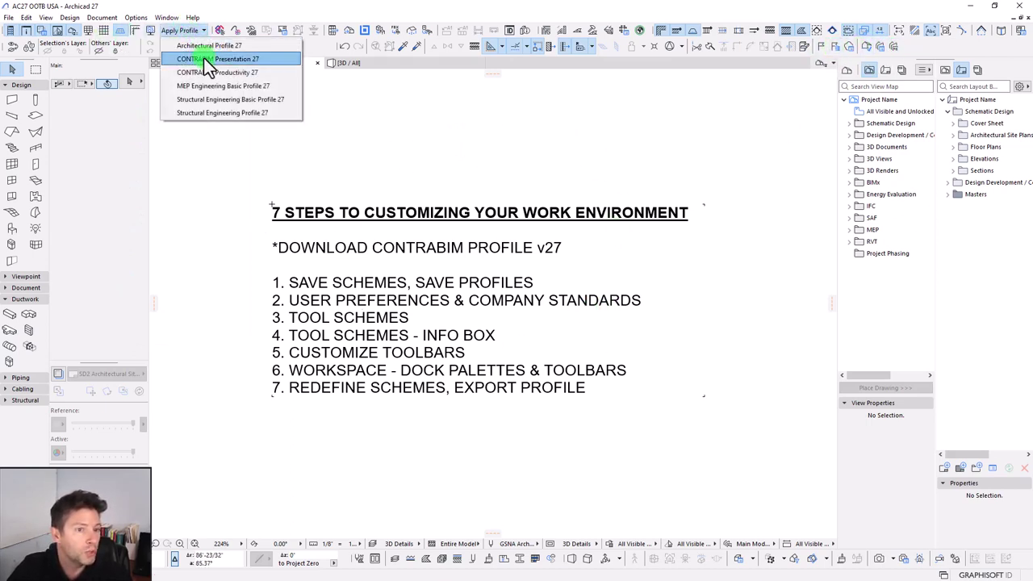
click(204, 60)
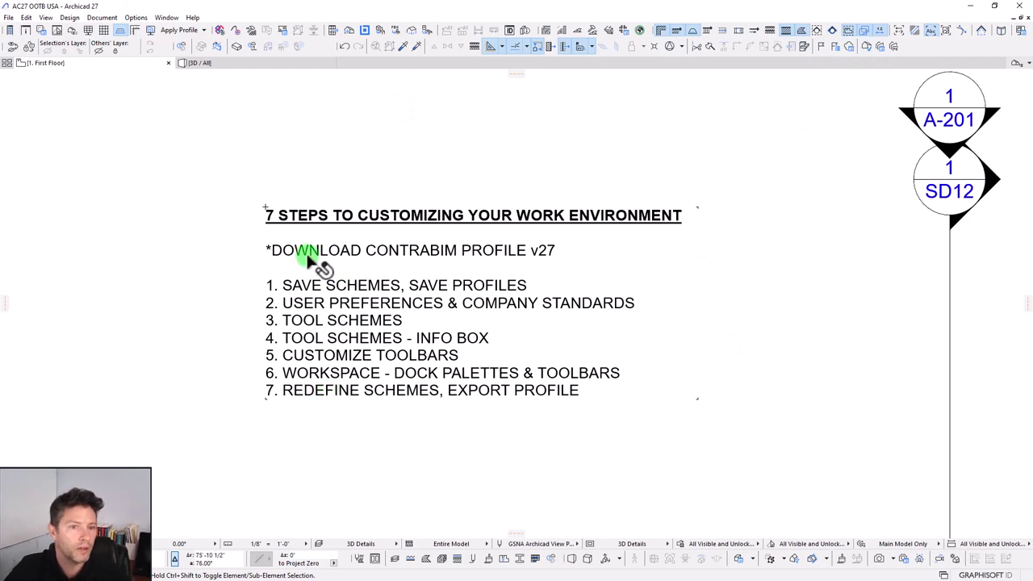
click(196, 30)
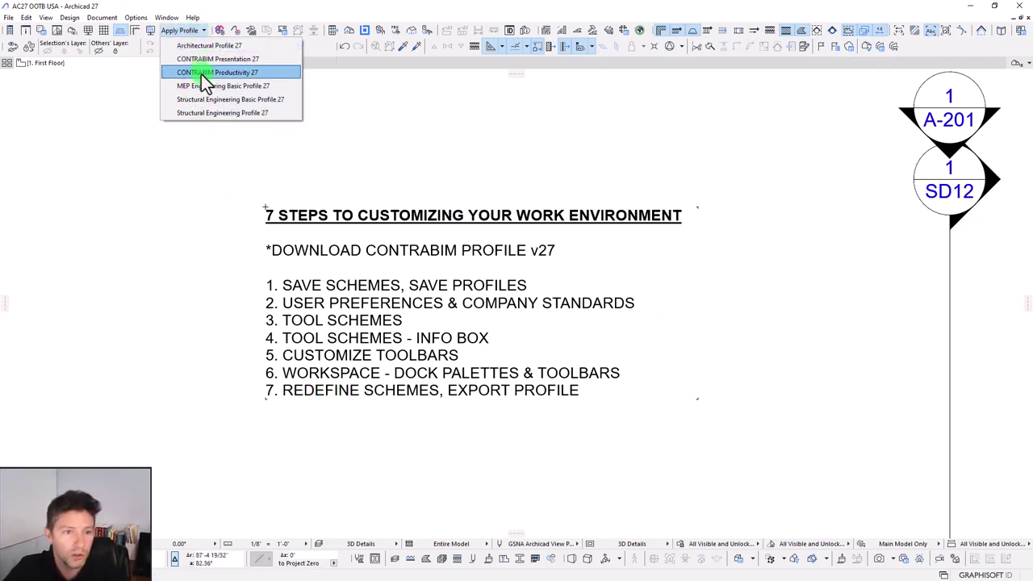
click(201, 74)
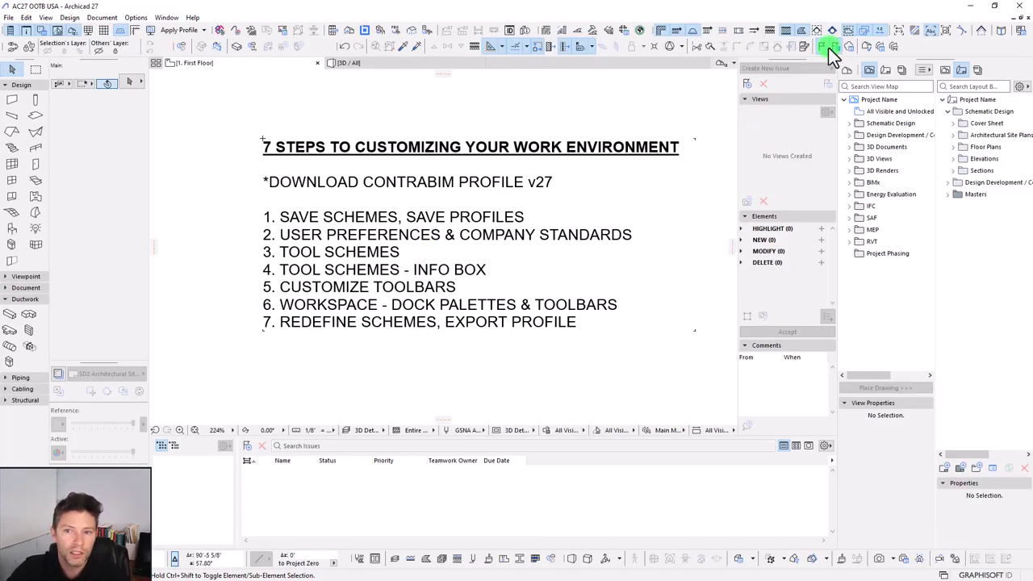
Close the Issues palette and browse the Work Environment scheme pages to Workspace Schemes
click(828, 47)
click(136, 18)
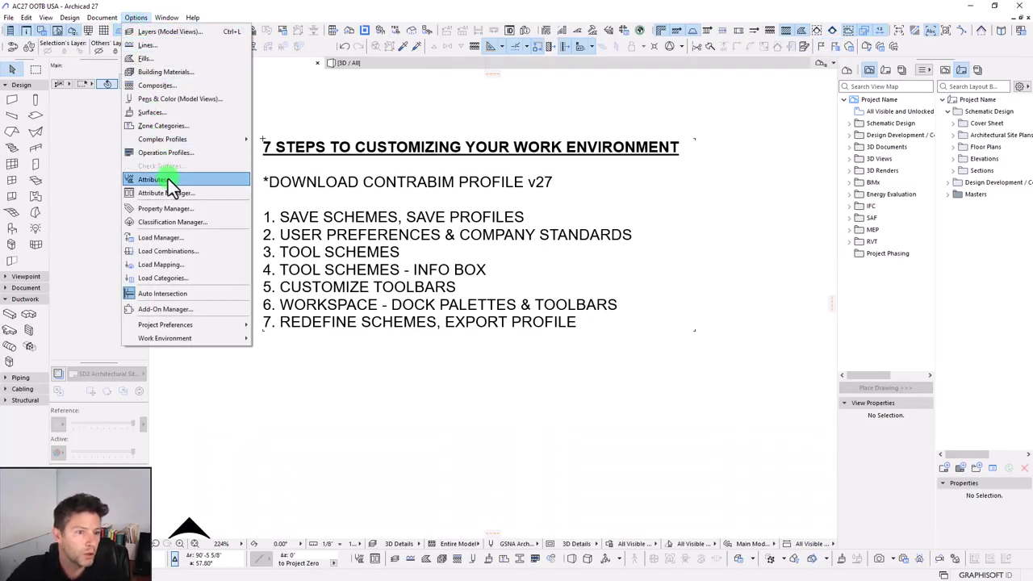
click(187, 338)
click(289, 56)
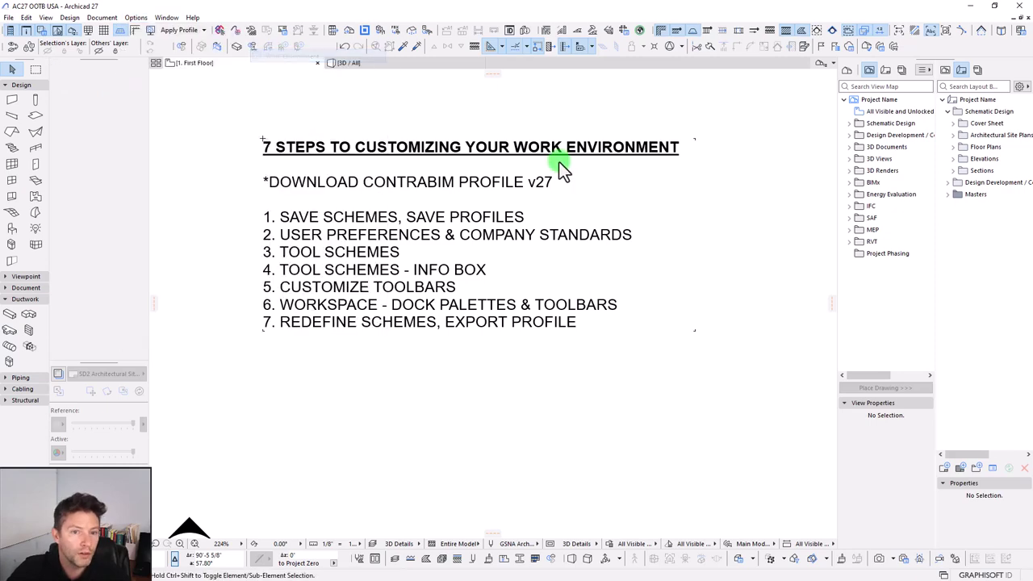
drag(454, 26, 712, 74)
click(577, 126)
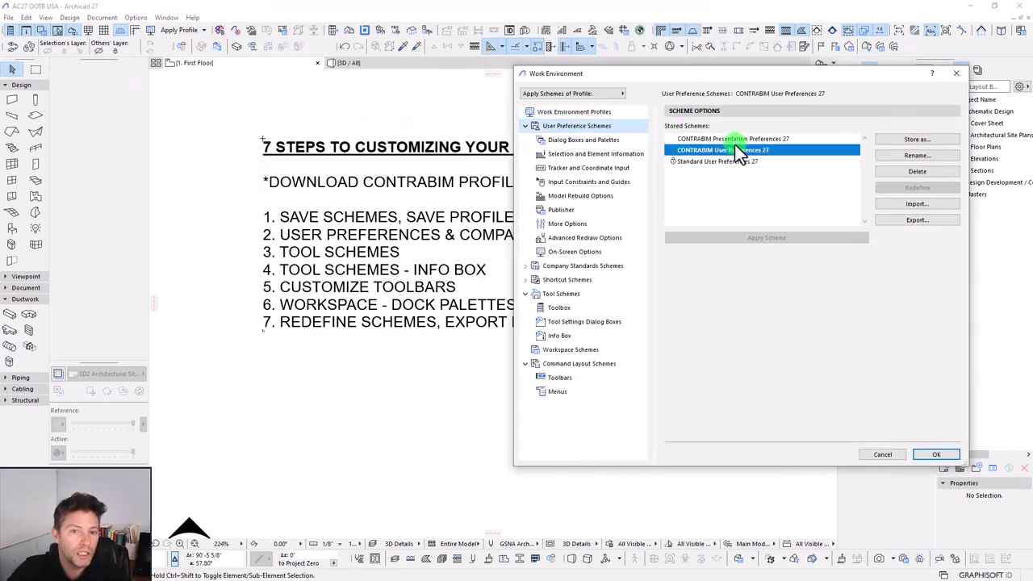
click(570, 267)
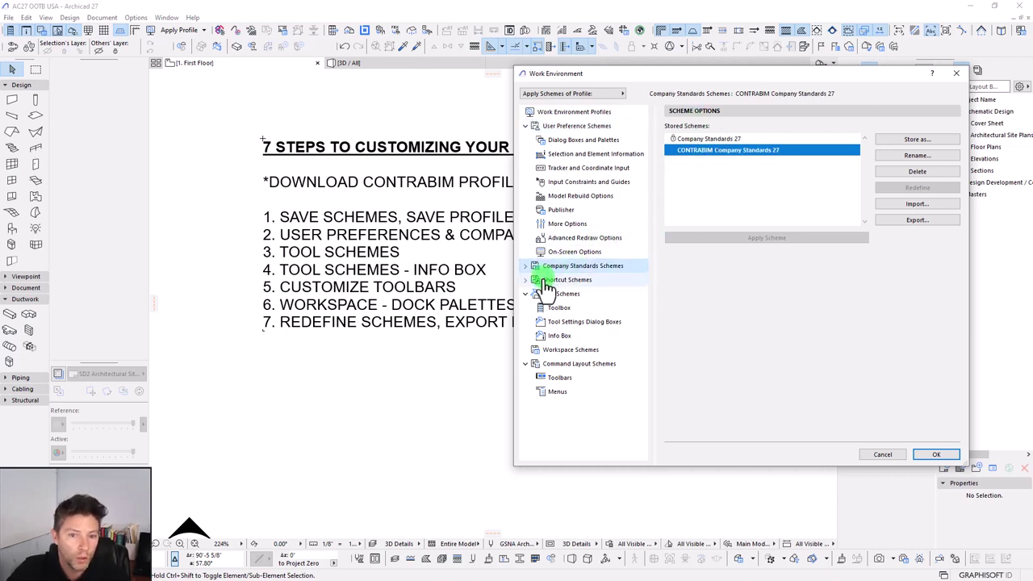
click(556, 280)
click(549, 294)
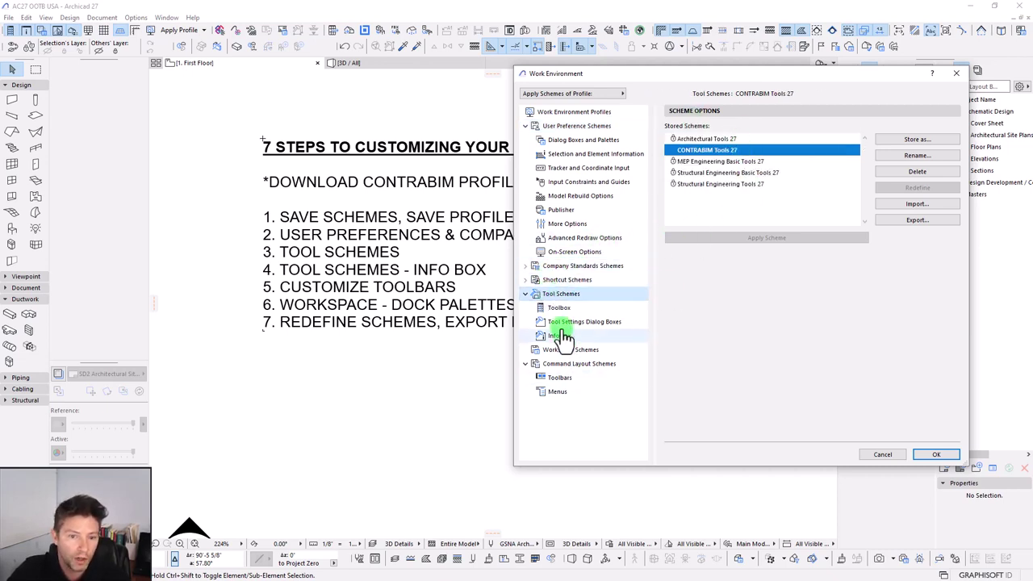
click(557, 351)
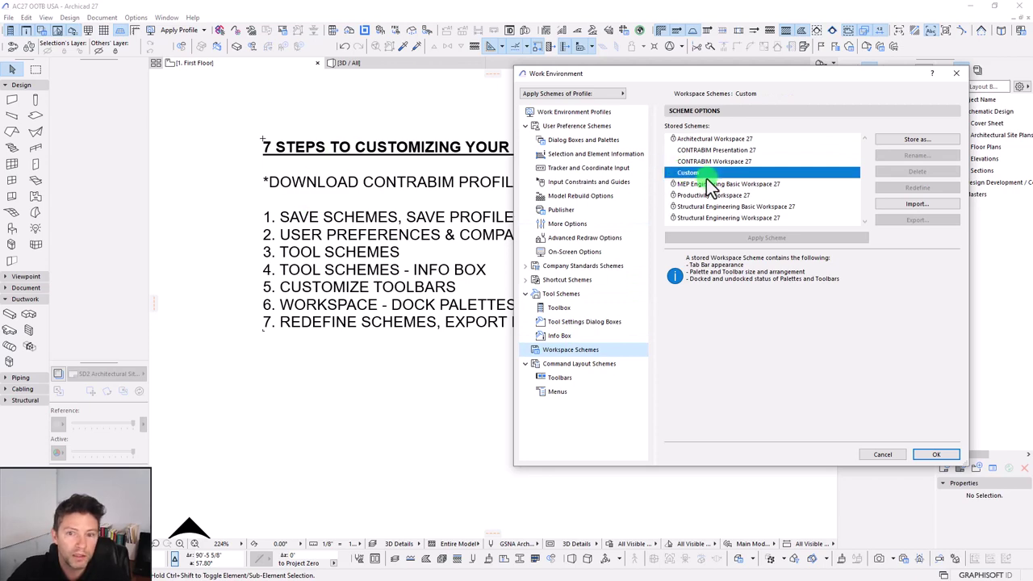
drag(717, 79, 693, 95)
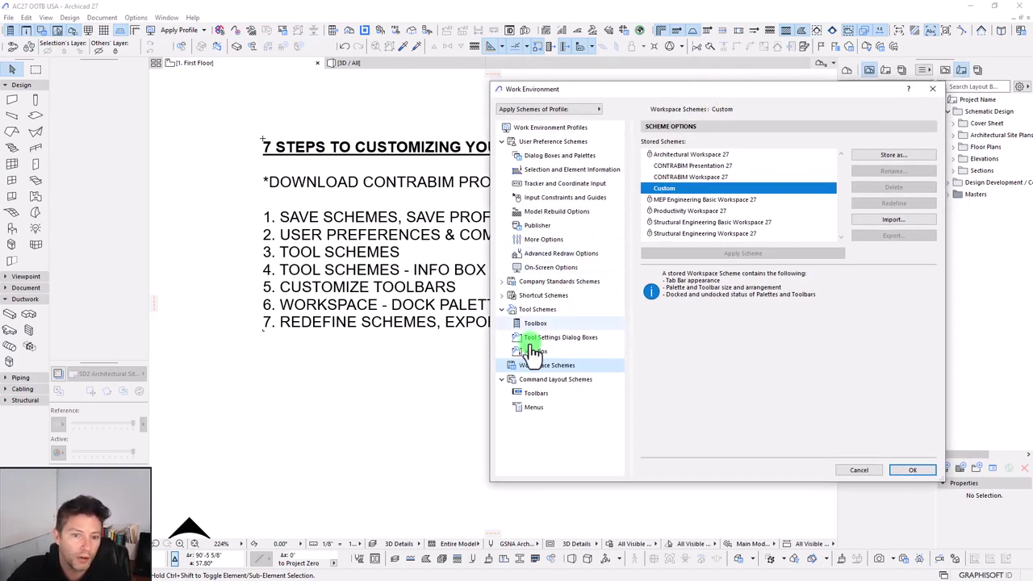
drag(626, 85, 611, 104)
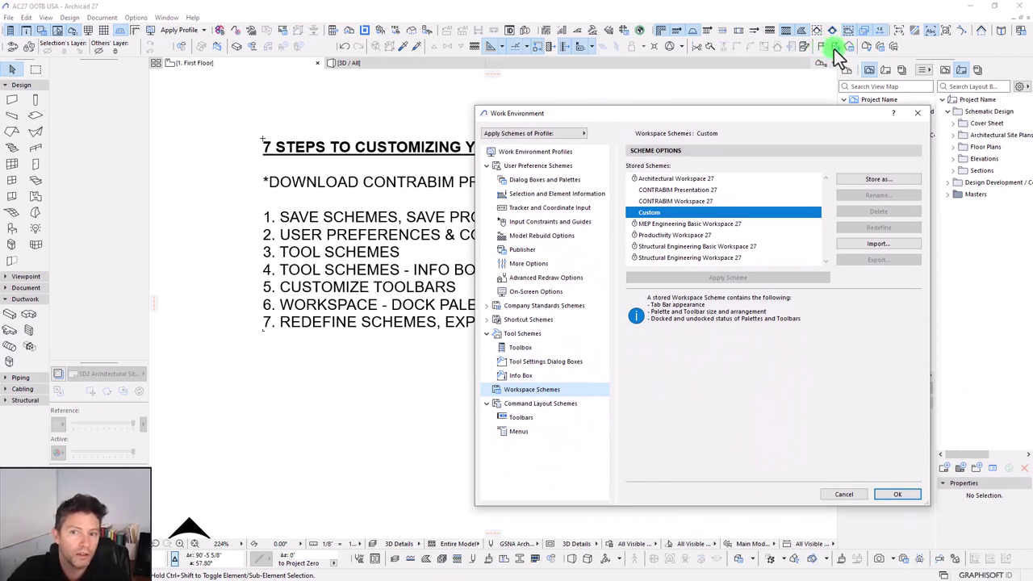
Redefine CONTRABIM Workspace 27 from the current arrangement, confirm the overwrite, and accept
click(673, 201)
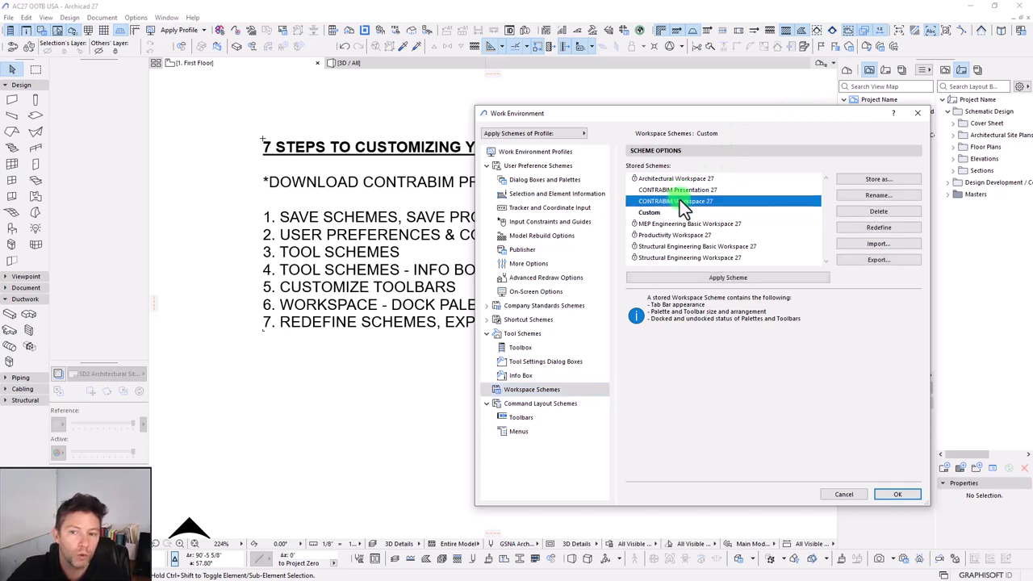
click(864, 228)
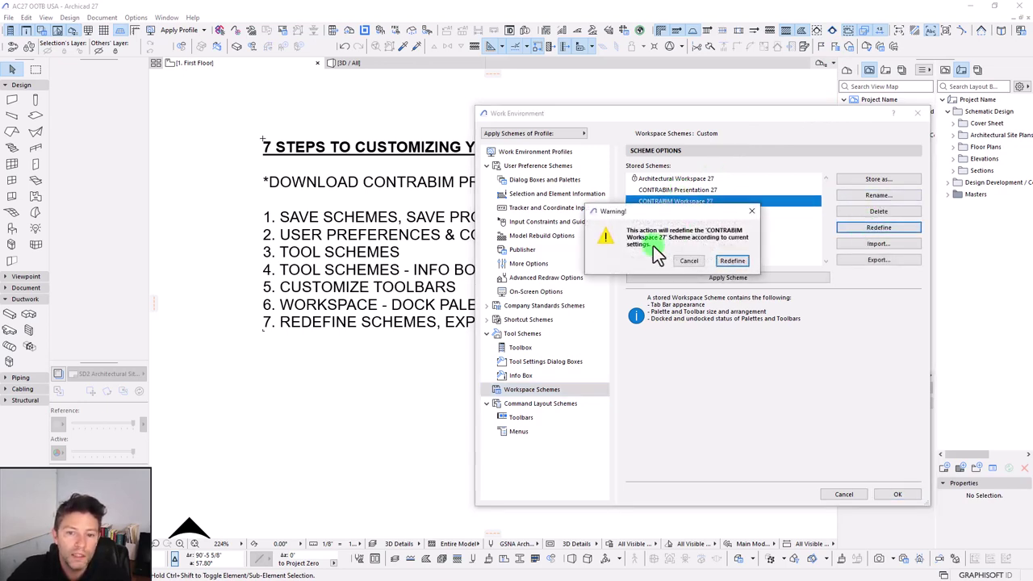
click(732, 260)
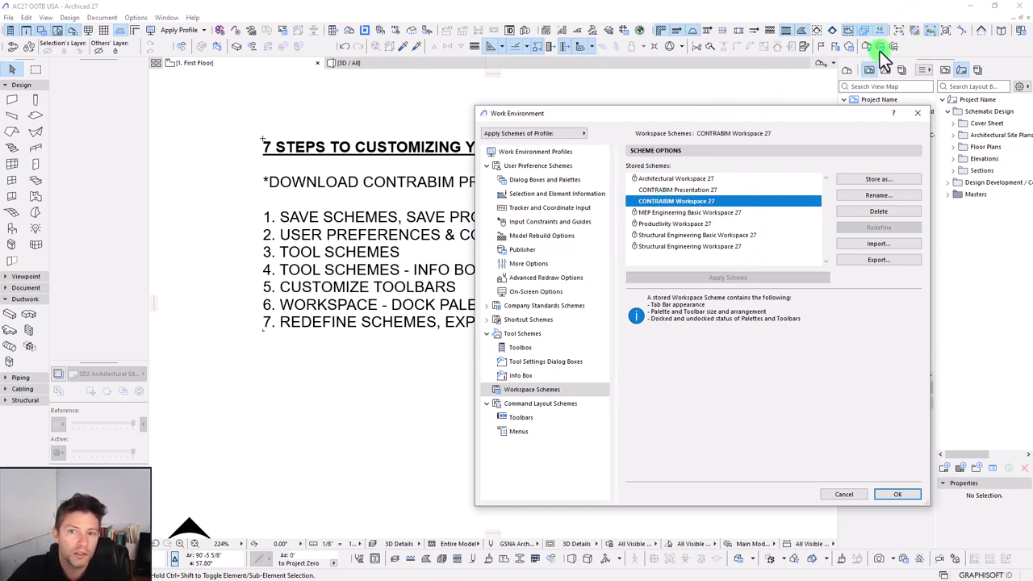
drag(741, 113, 733, 105)
click(507, 397)
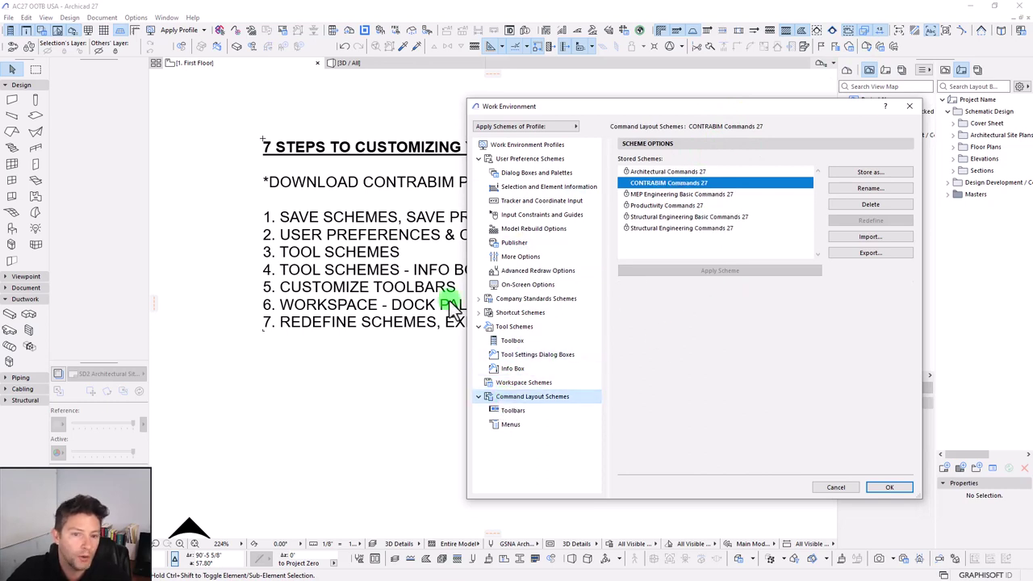
click(505, 382)
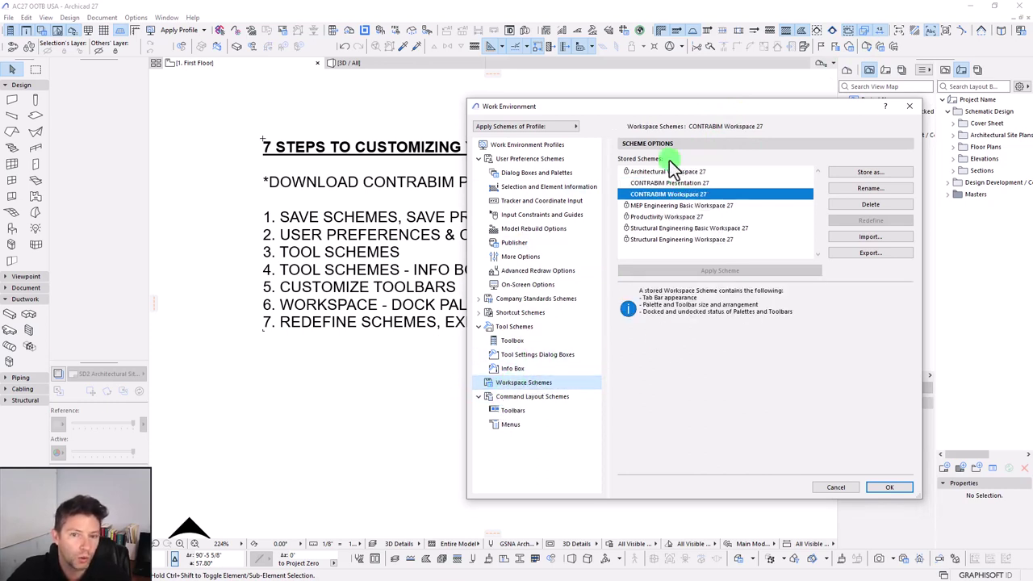
drag(700, 104, 696, 99)
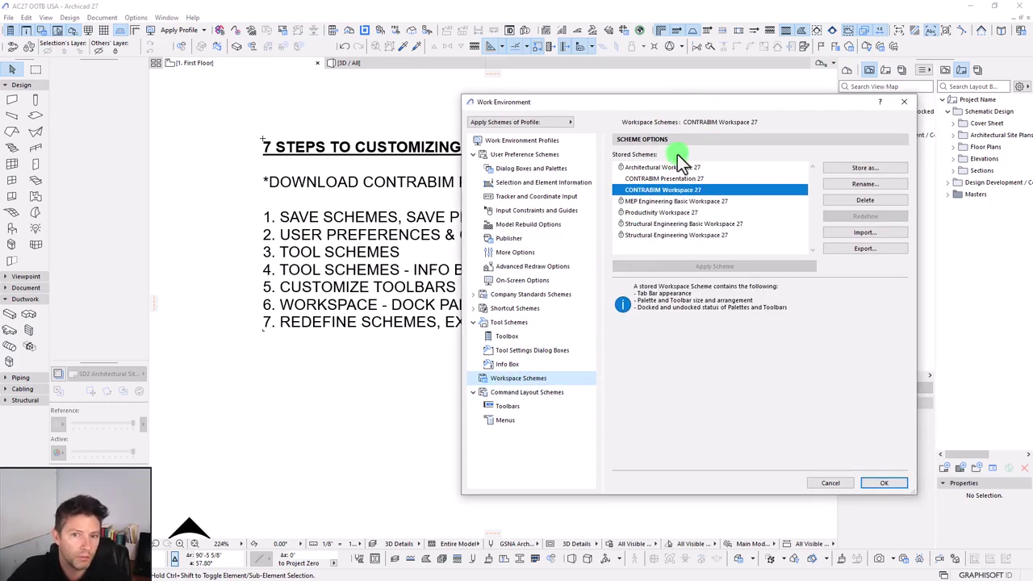
click(881, 485)
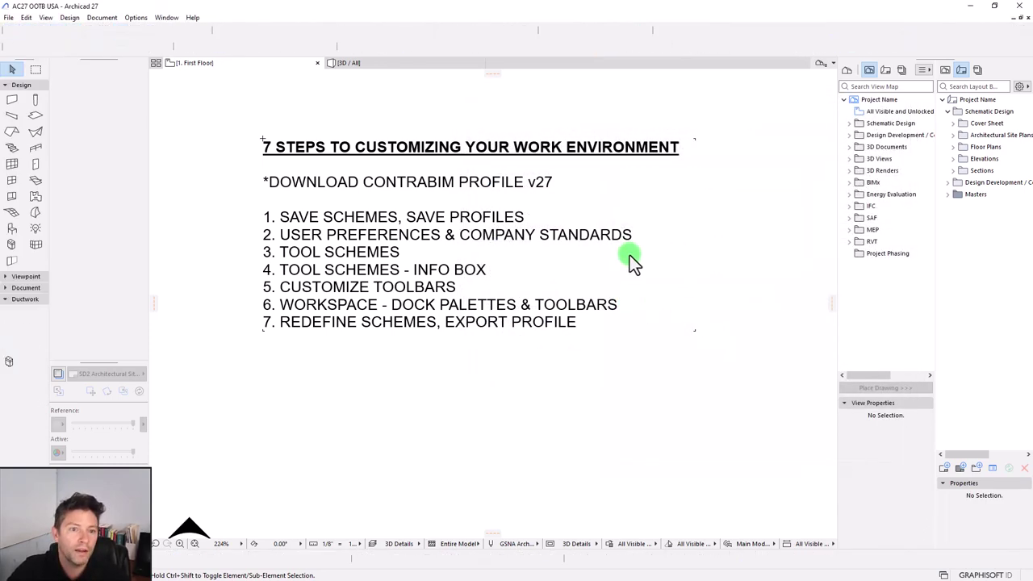
Export the CONTRABIM Productivity 27 profile to Documents, overriding the earlier version warning
click(136, 19)
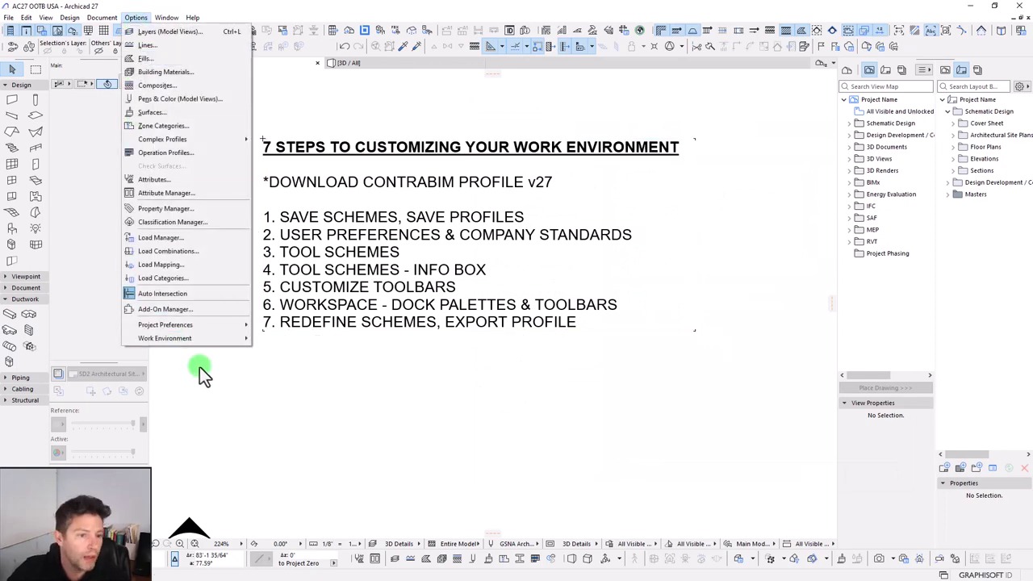
mouse_move(201, 340)
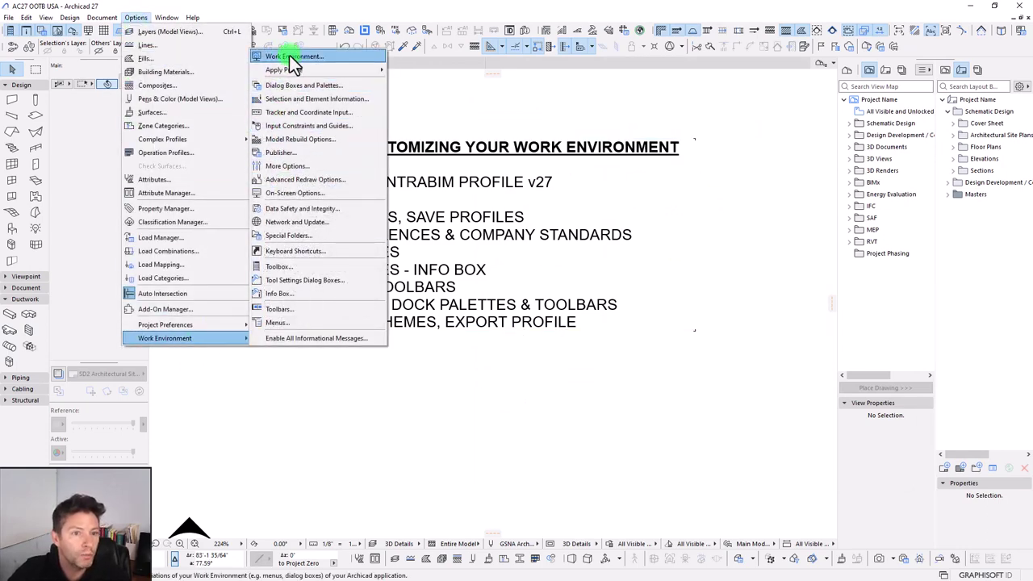
click(289, 56)
drag(592, 97, 342, 90)
click(263, 136)
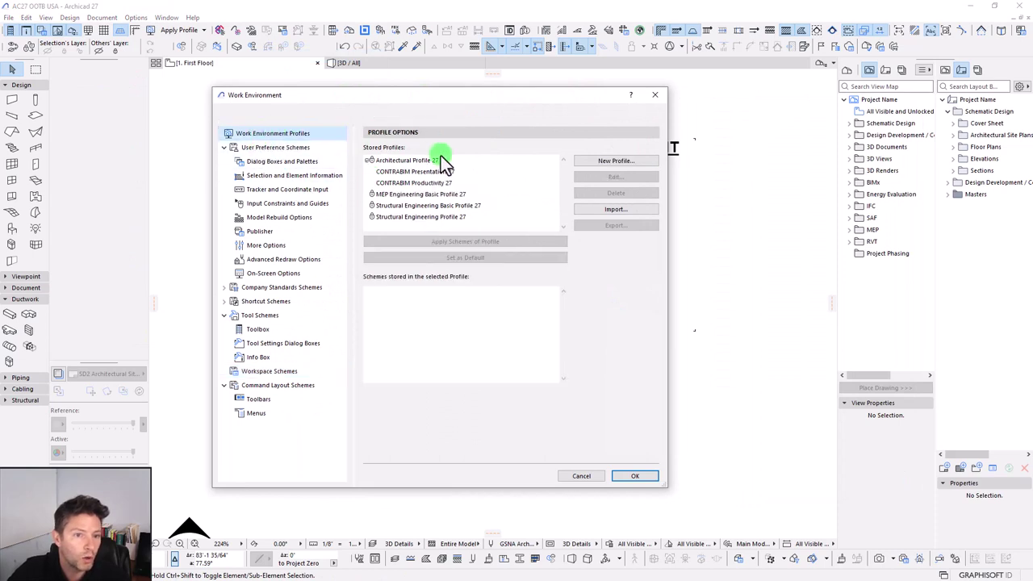
click(420, 182)
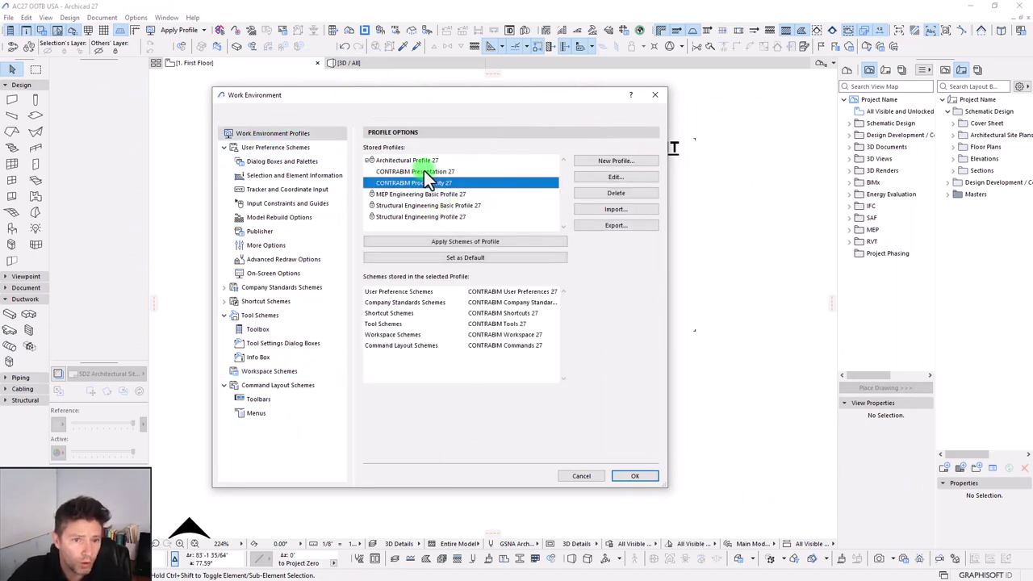
click(591, 228)
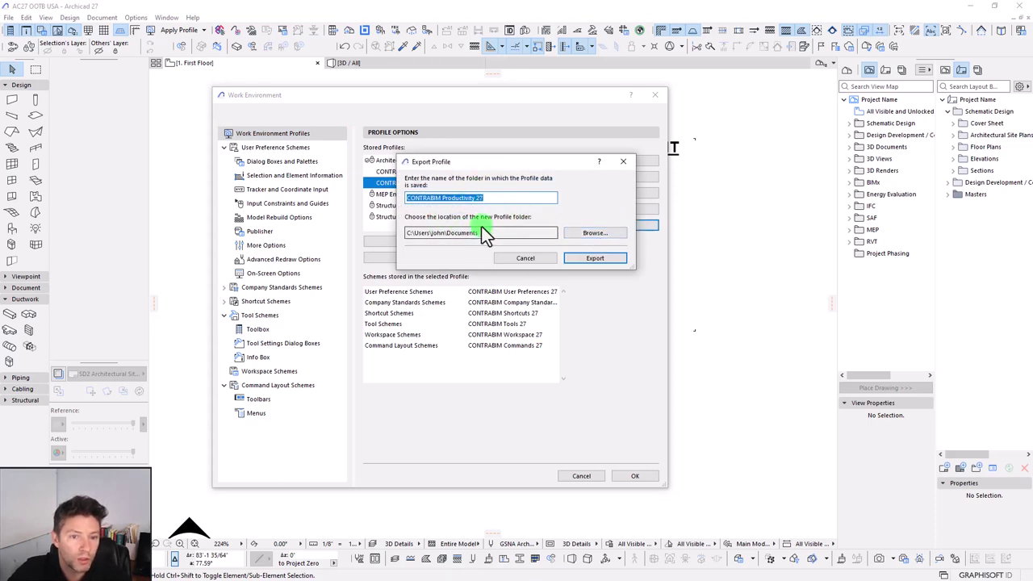
click(597, 259)
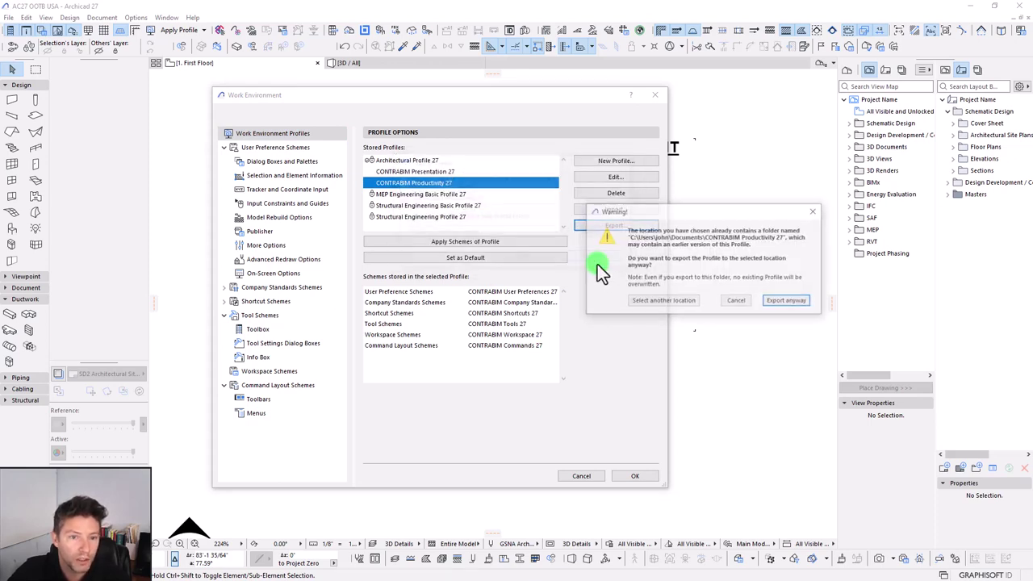
click(787, 301)
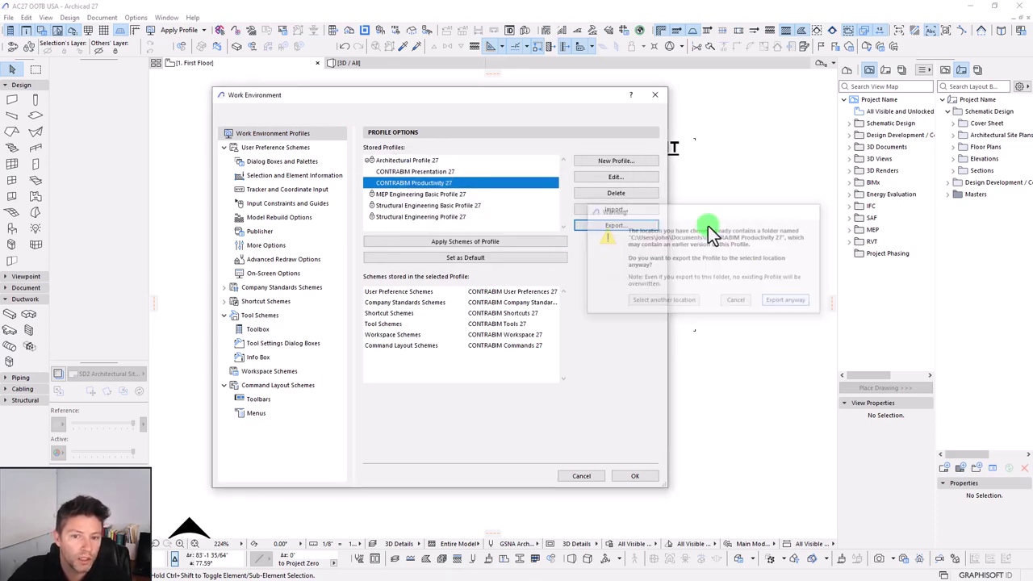
Export the CONTRABIM Presentation 27 profile to the Documents folder
click(424, 172)
click(595, 227)
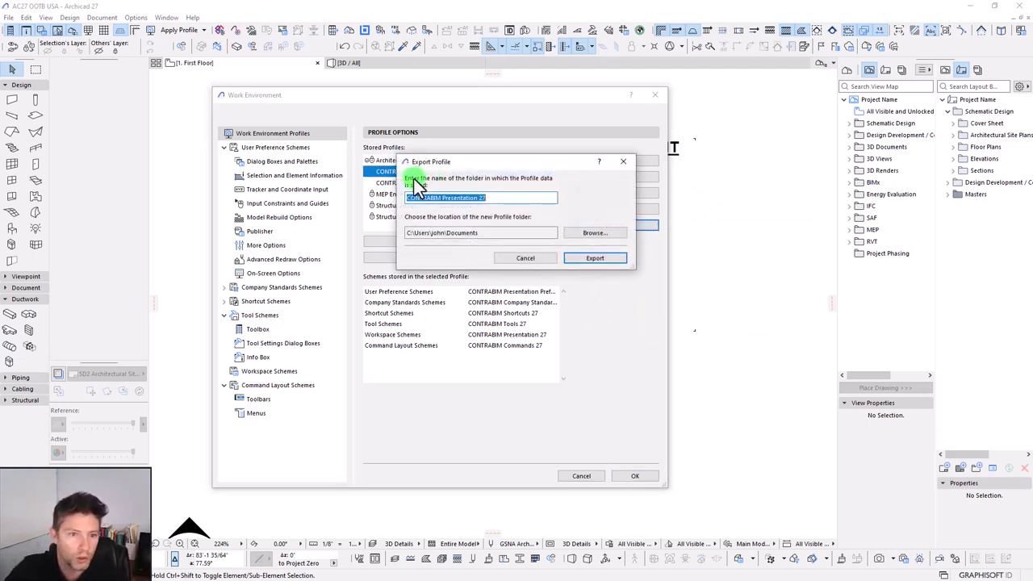
click(601, 259)
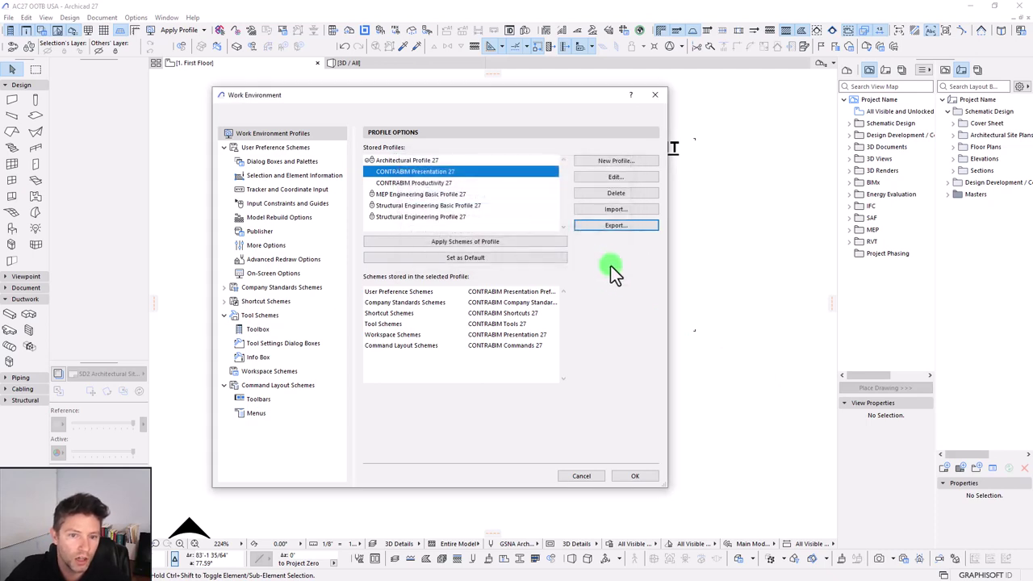